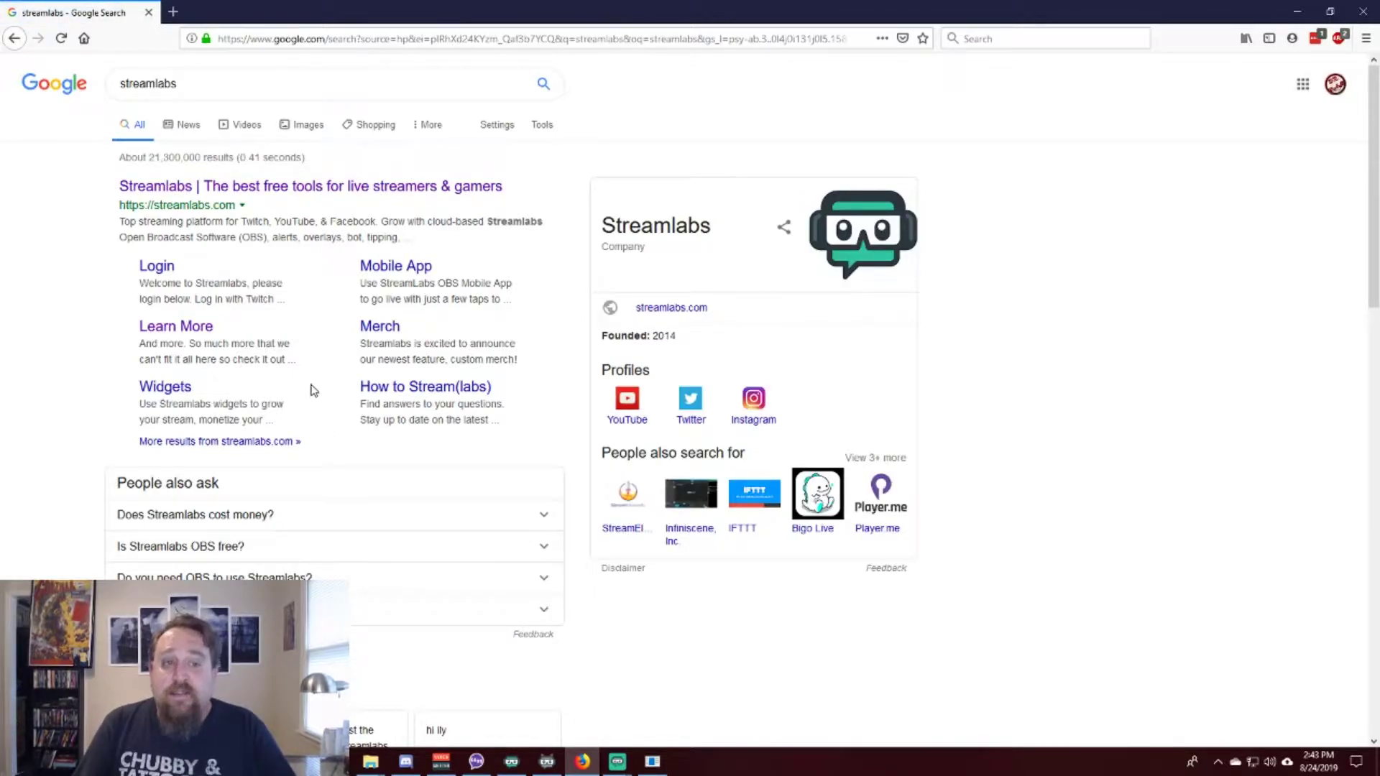
Open the Streamlabs website from the search results, look over its home page and put the browser away.
{"action": "left_click", "coordinate": [281, 190]}
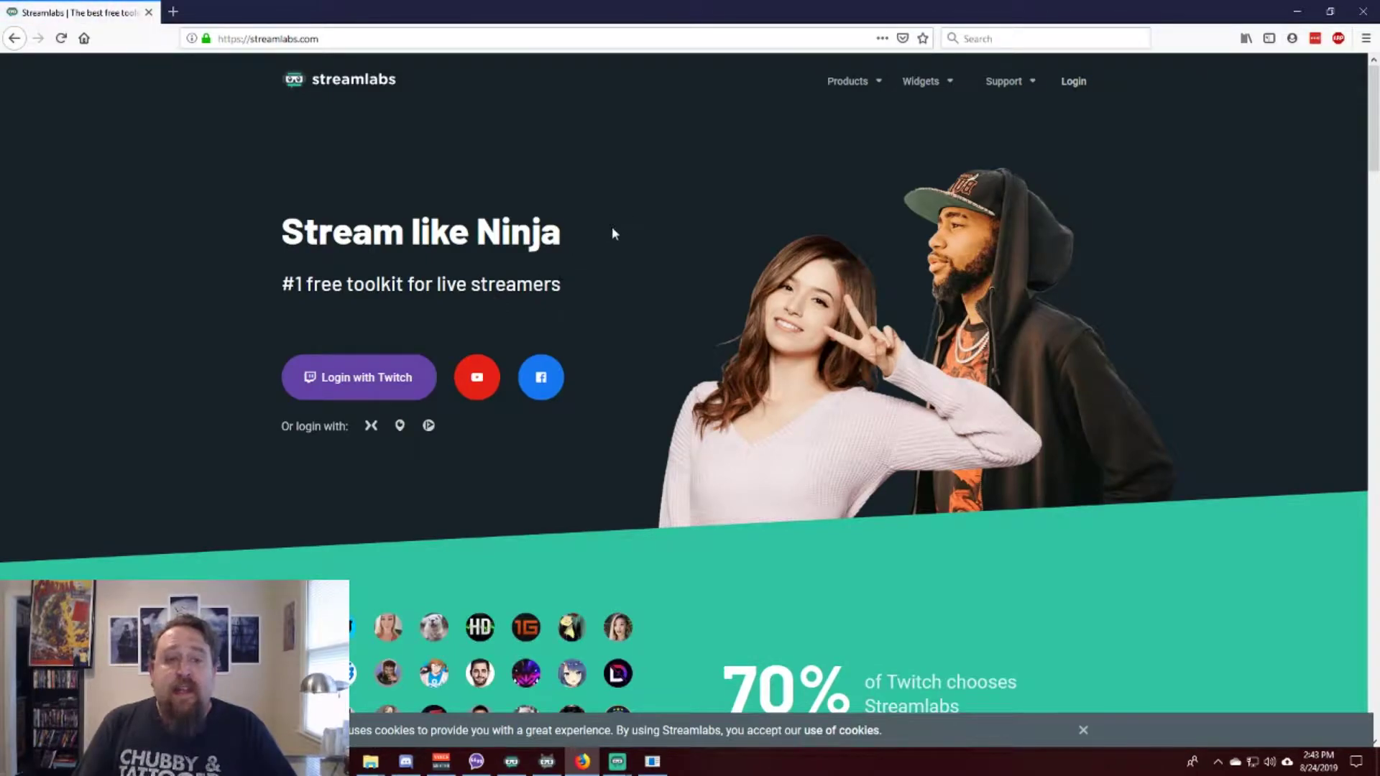
{"action": "scroll", "coordinate": [603, 241], "scroll_direction": "down", "scroll_amount": 3}
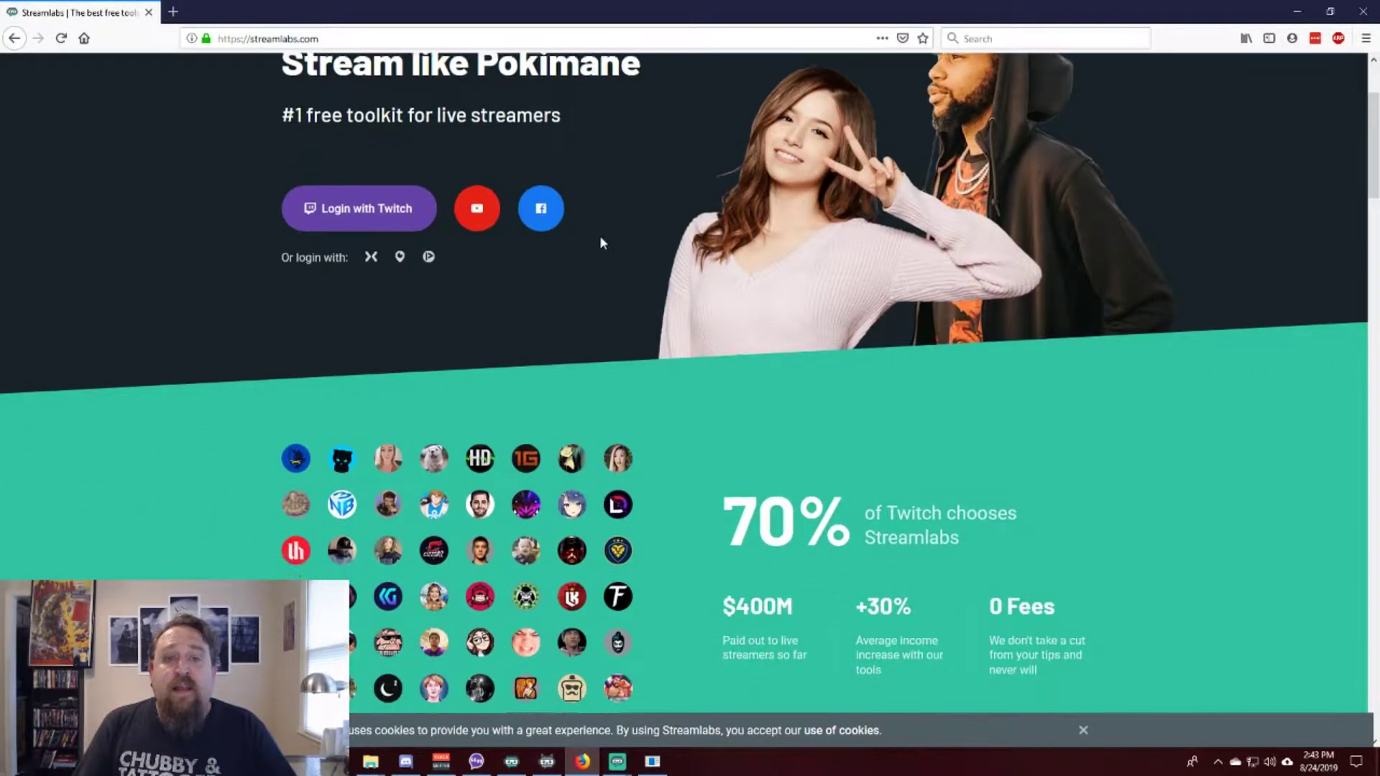
{"action": "scroll", "coordinate": [602, 242], "scroll_direction": "down", "scroll_amount": 3}
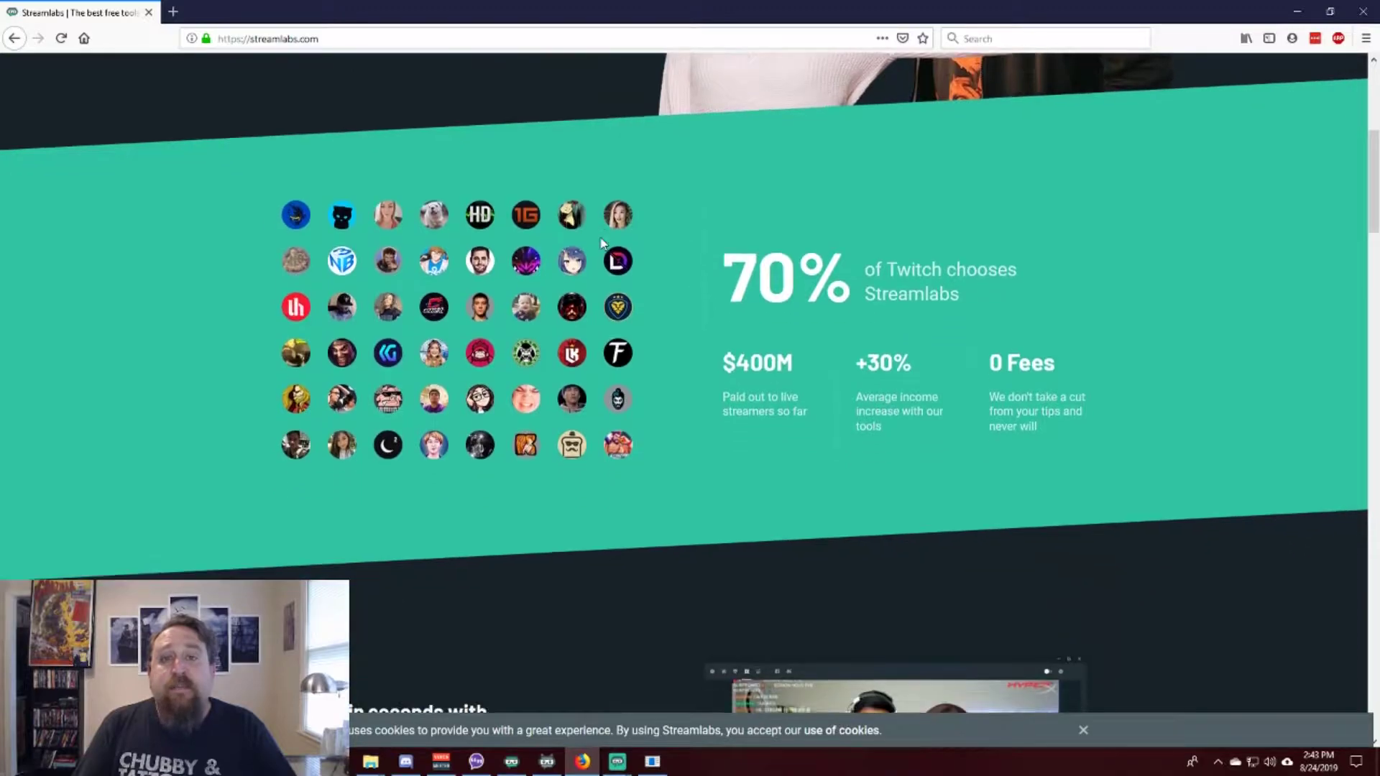
{"action": "scroll", "coordinate": [602, 243], "scroll_direction": "down", "scroll_amount": 1}
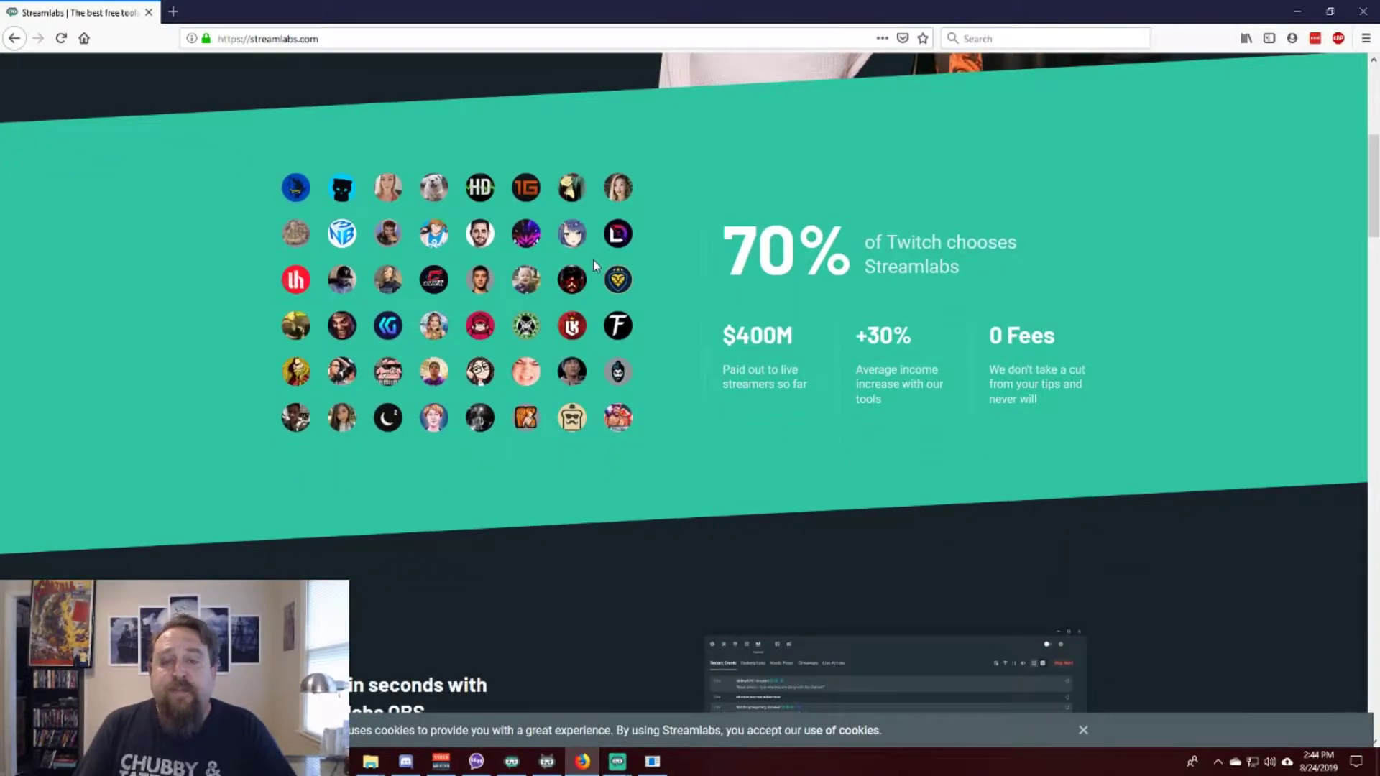
{"action": "scroll", "coordinate": [594, 263], "scroll_direction": "down", "scroll_amount": 2}
{"action": "scroll", "coordinate": [597, 263], "scroll_direction": "up", "scroll_amount": 6}
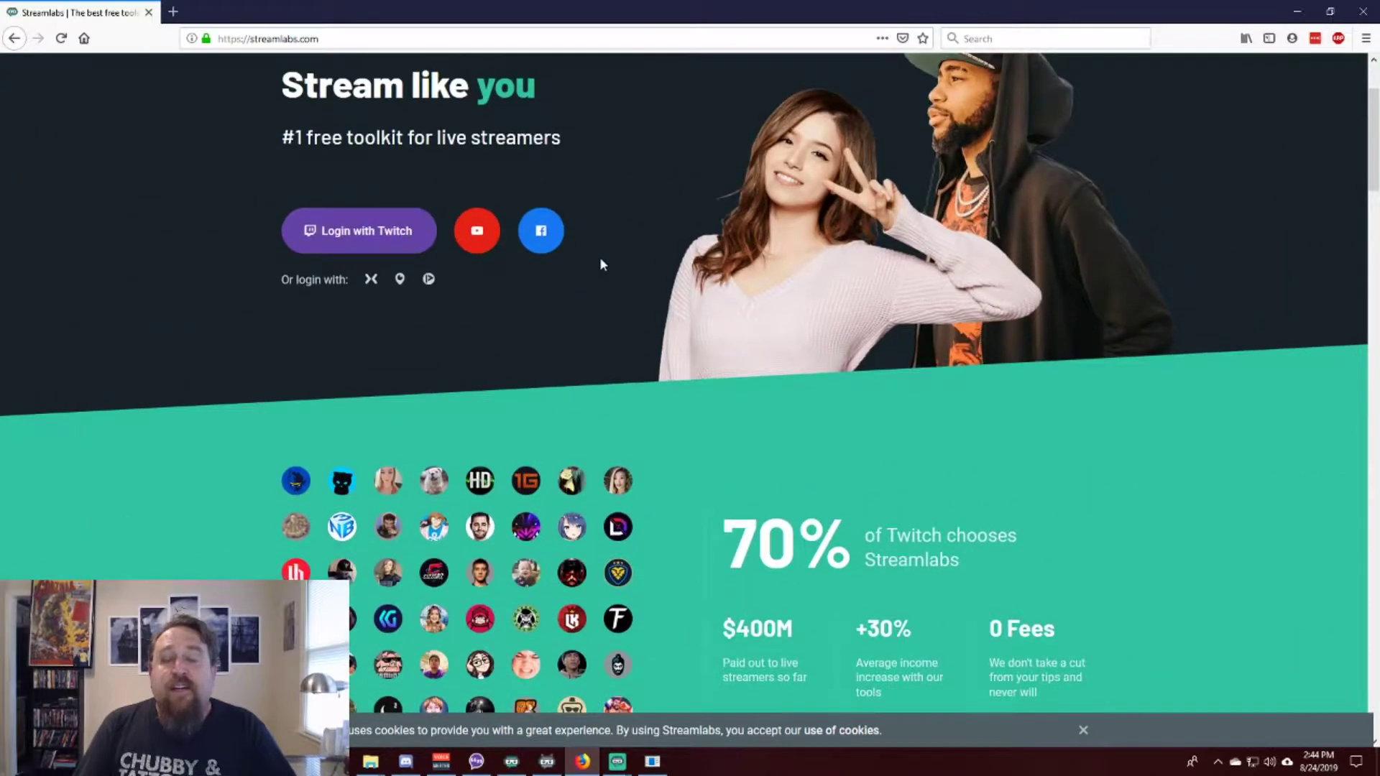
{"action": "scroll", "coordinate": [602, 265], "scroll_direction": "up", "scroll_amount": 2}
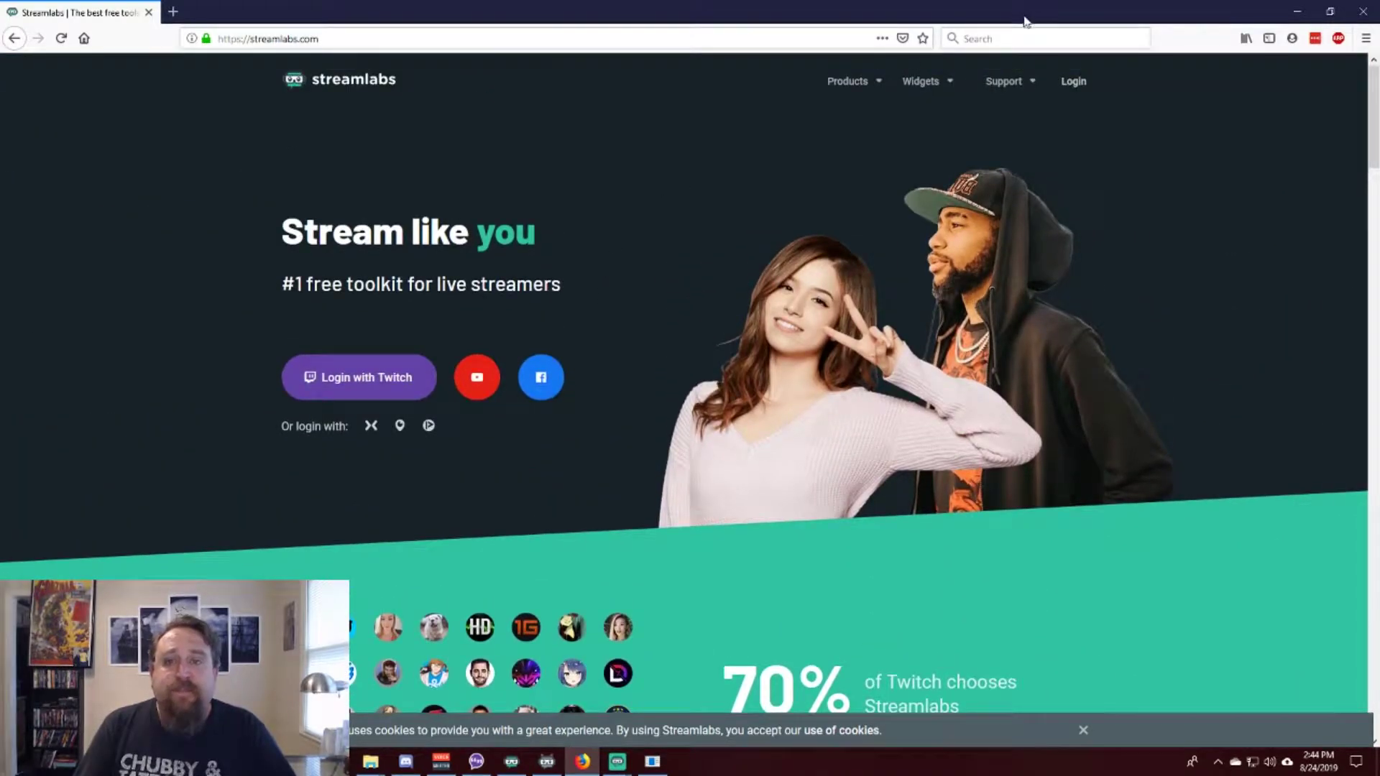
{"action": "left_click", "coordinate": [1298, 11]}
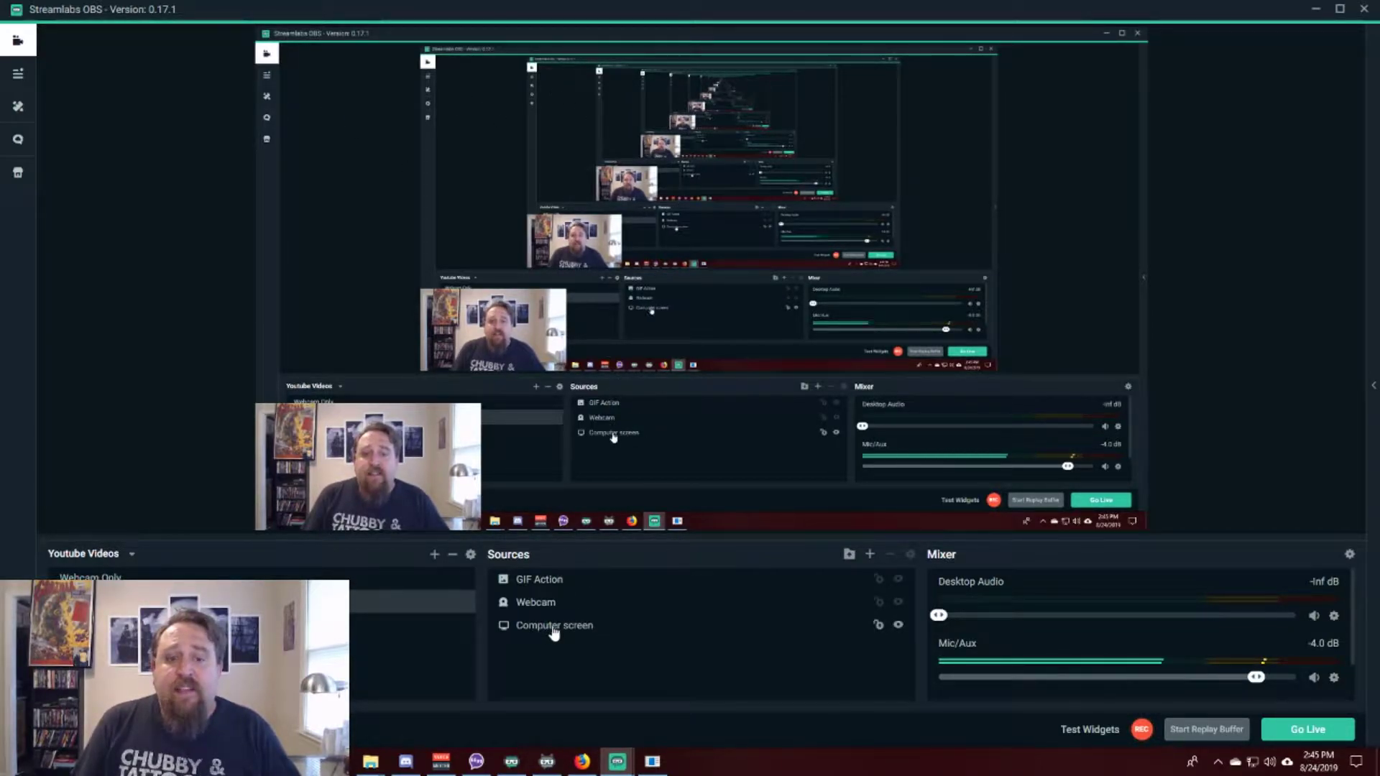
Open the Webcam source's properties and review its device, resolution, FPS and audio output settings.
{"action": "left_click", "coordinate": [536, 610]}
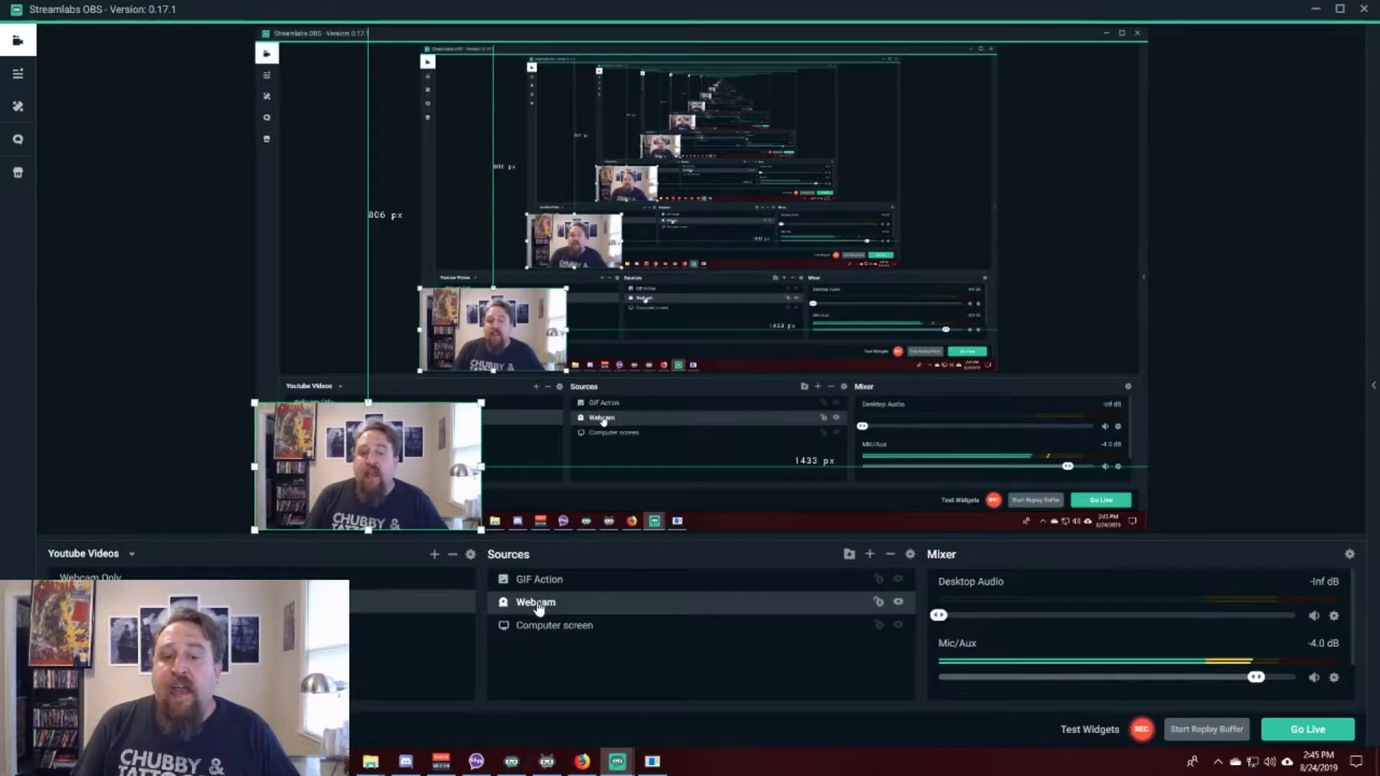
{"action": "left_click_drag", "start_coordinate": [0, 267], "coordinate": [885, 124]}
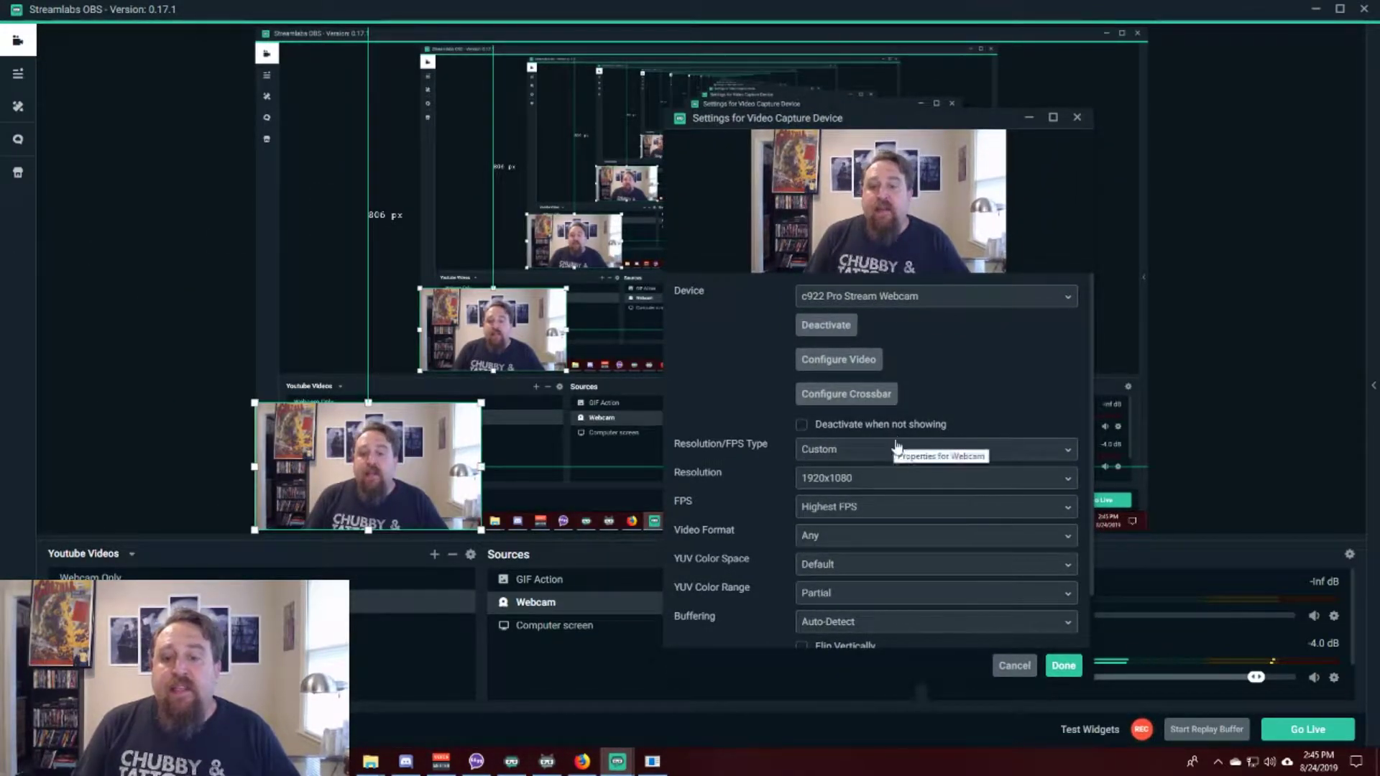
{"action": "scroll", "coordinate": [911, 575], "scroll_direction": "down", "scroll_amount": 2}
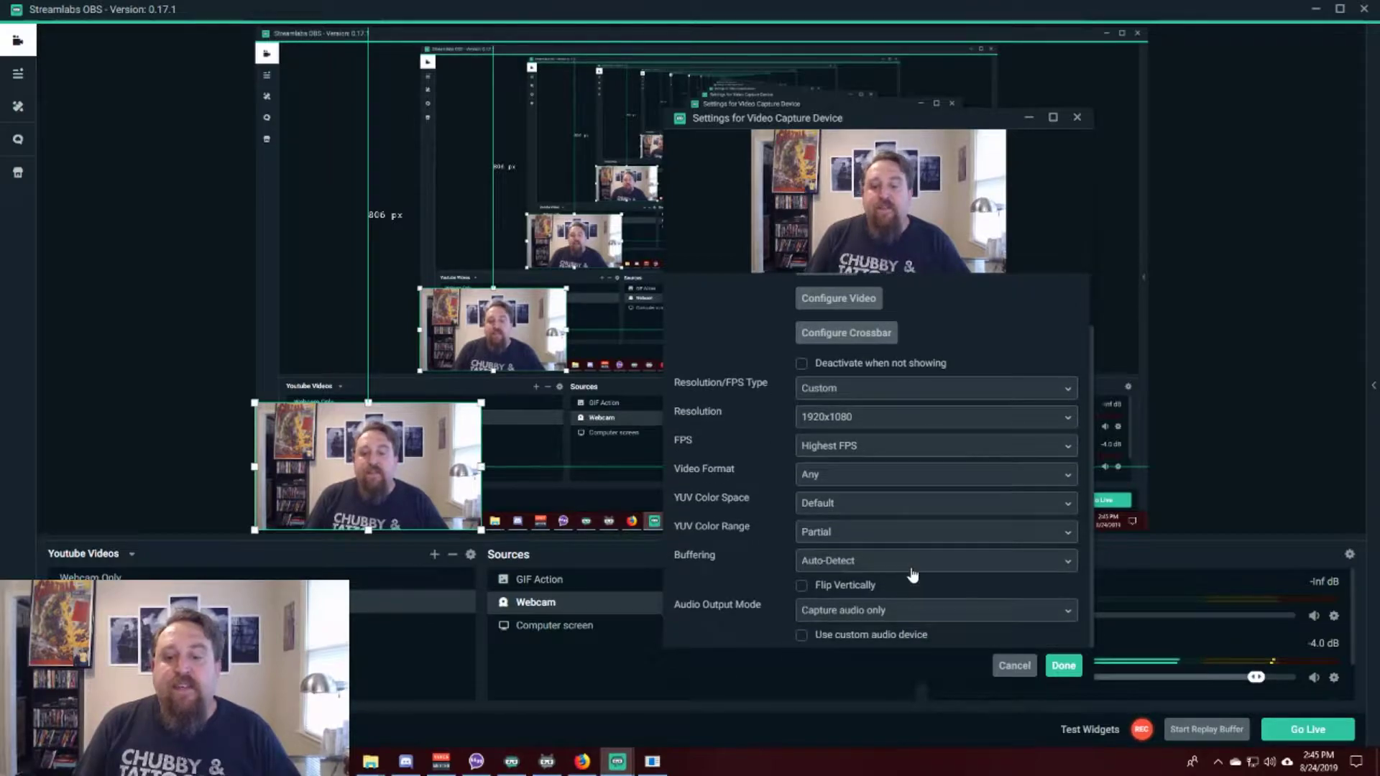
{"action": "left_click", "coordinate": [1064, 668]}
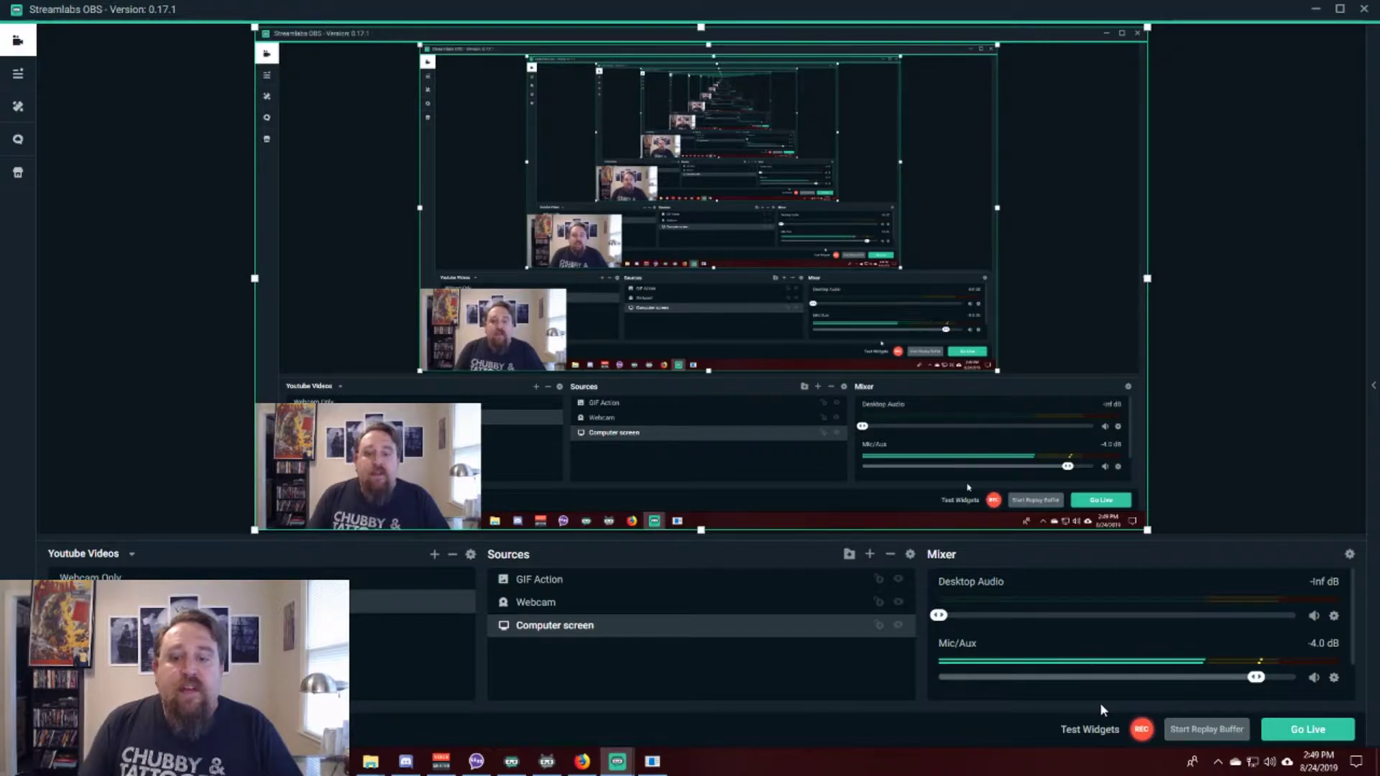
Add an Alertbox widget to the scene as a new source named Alert Box.
{"action": "left_click", "coordinate": [870, 556]}
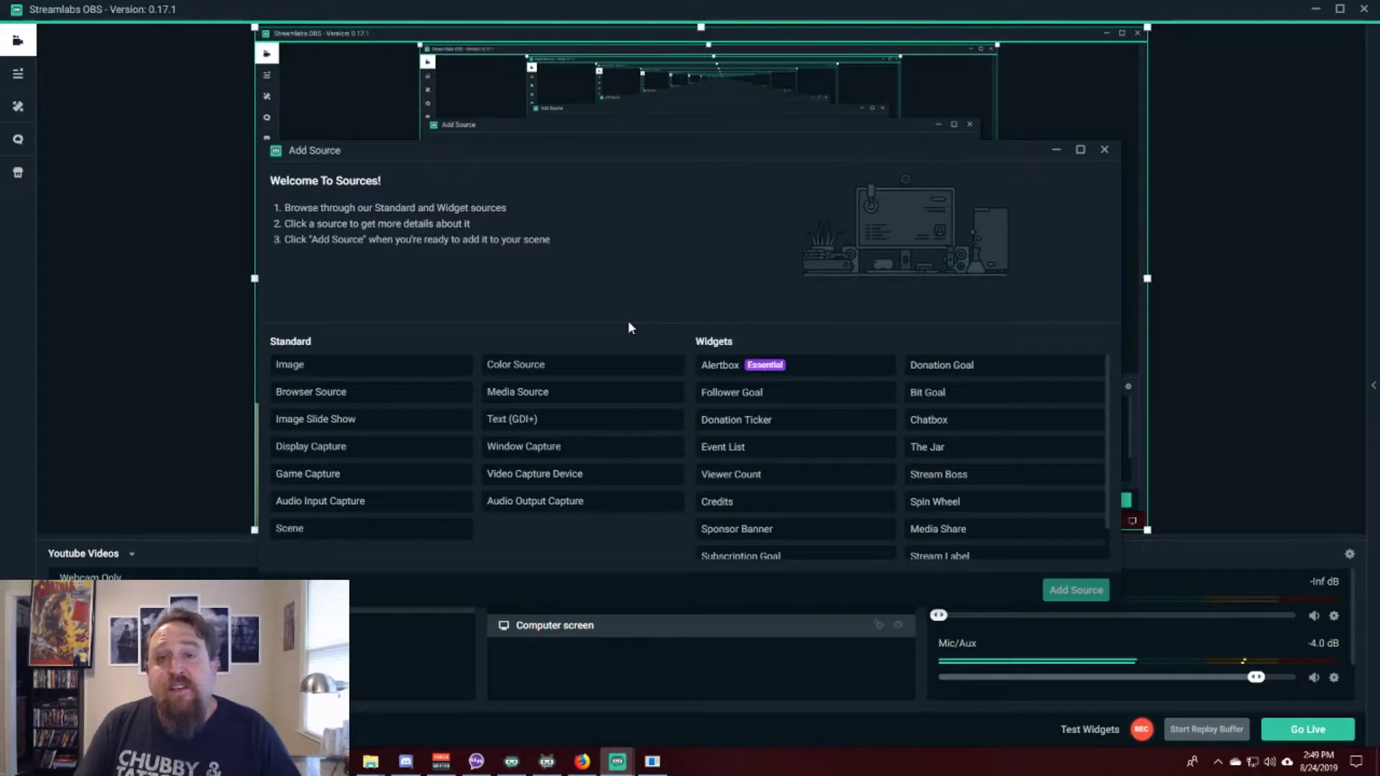
{"action": "left_click", "coordinate": [738, 370]}
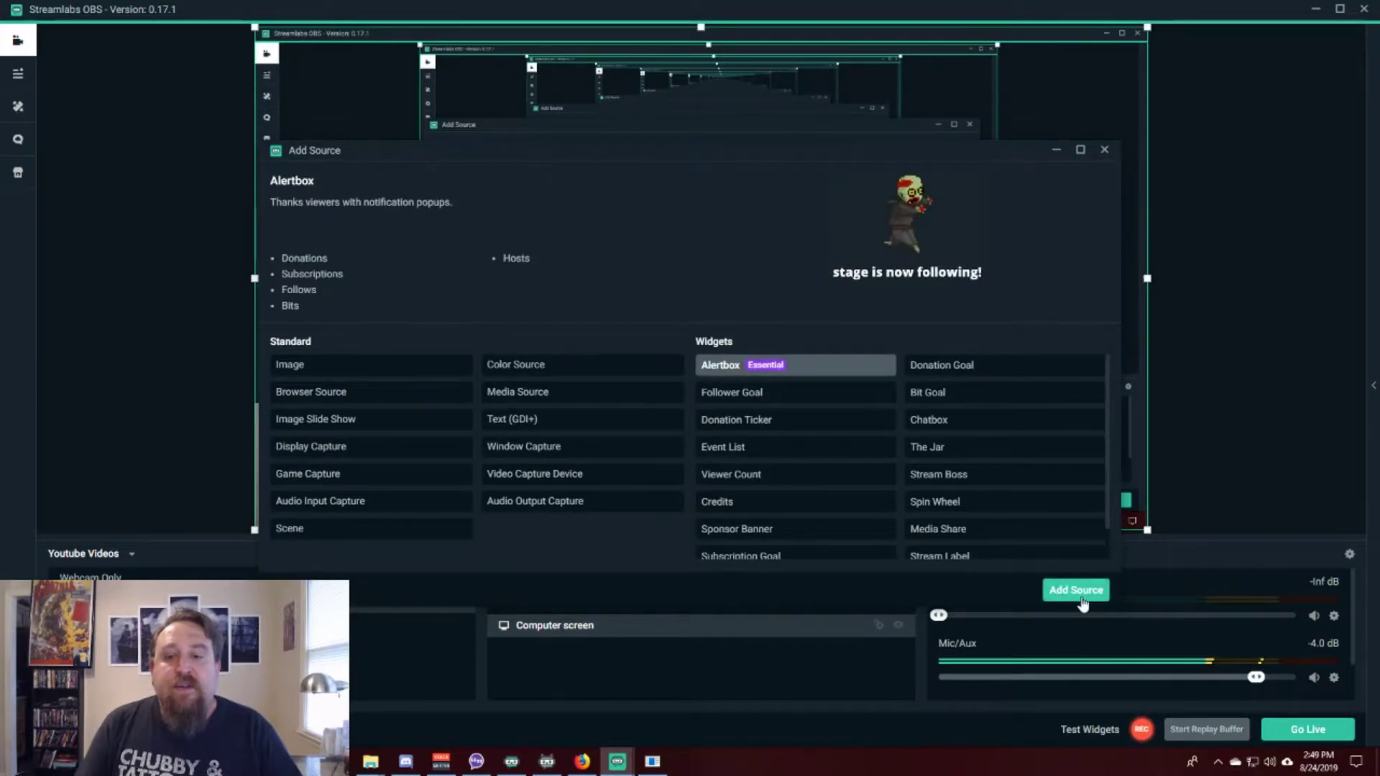
{"action": "left_click", "coordinate": [1080, 597]}
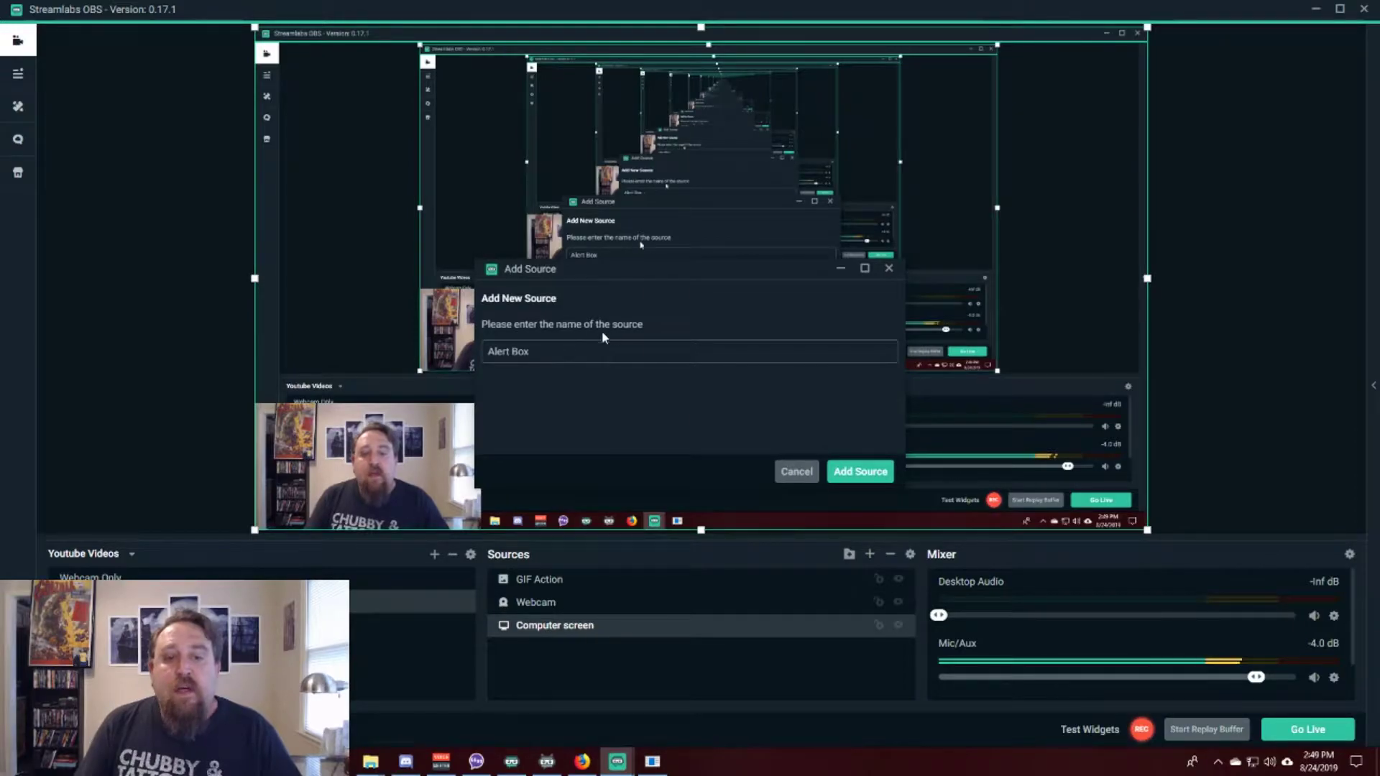
{"action": "left_click", "coordinate": [857, 475]}
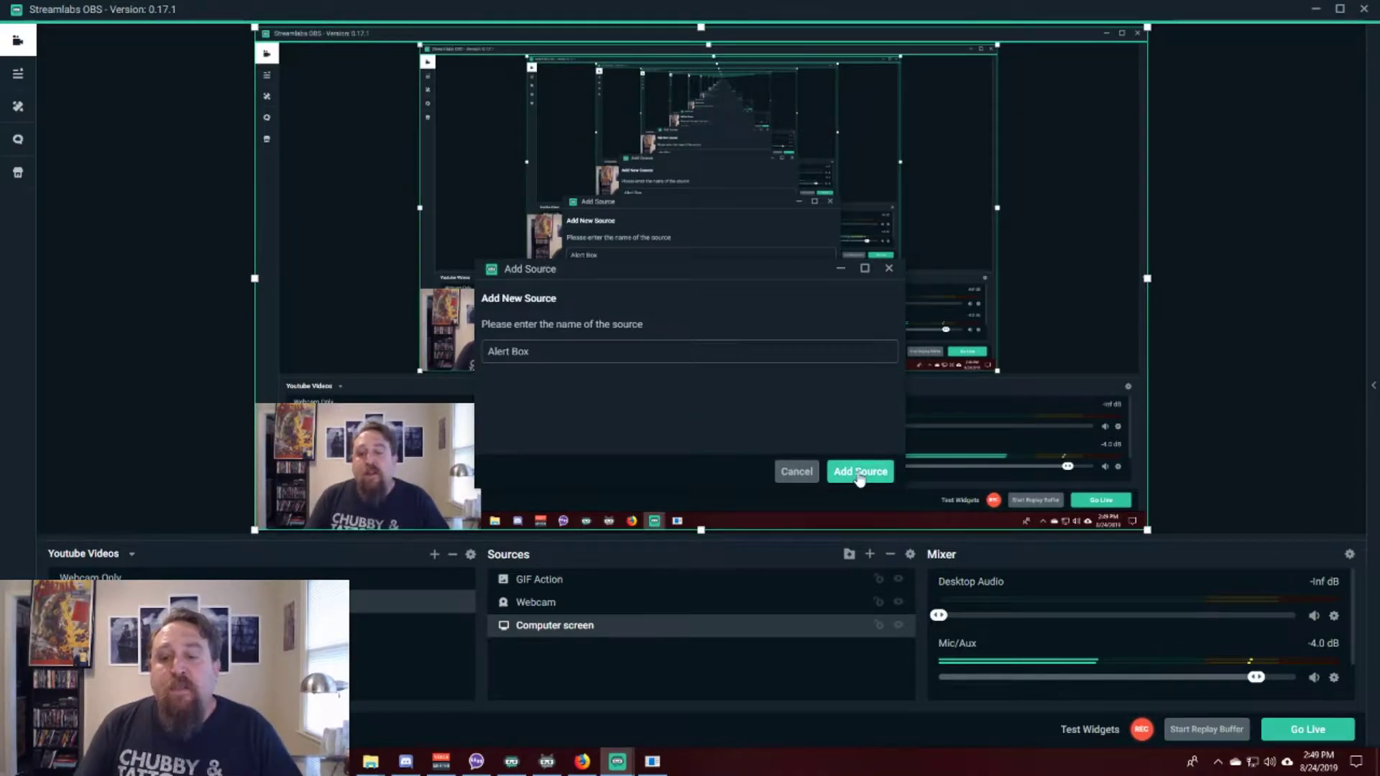
Place the Alert Box directly above the webcam image in the scene and shrink it to the webcam's width.
{"action": "left_click_drag", "start_coordinate": [731, 25], "coordinate": [879, 28]}
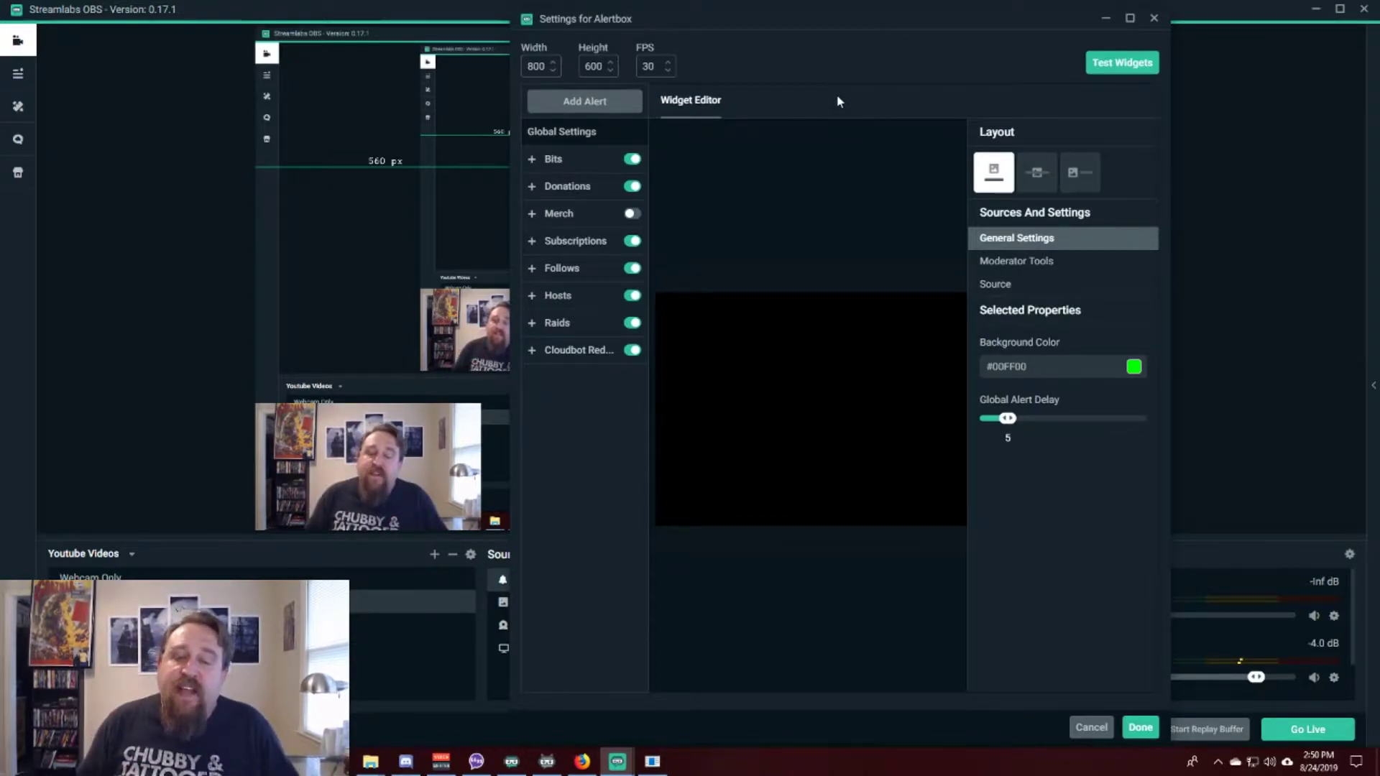
{"action": "left_click", "coordinate": [1105, 22]}
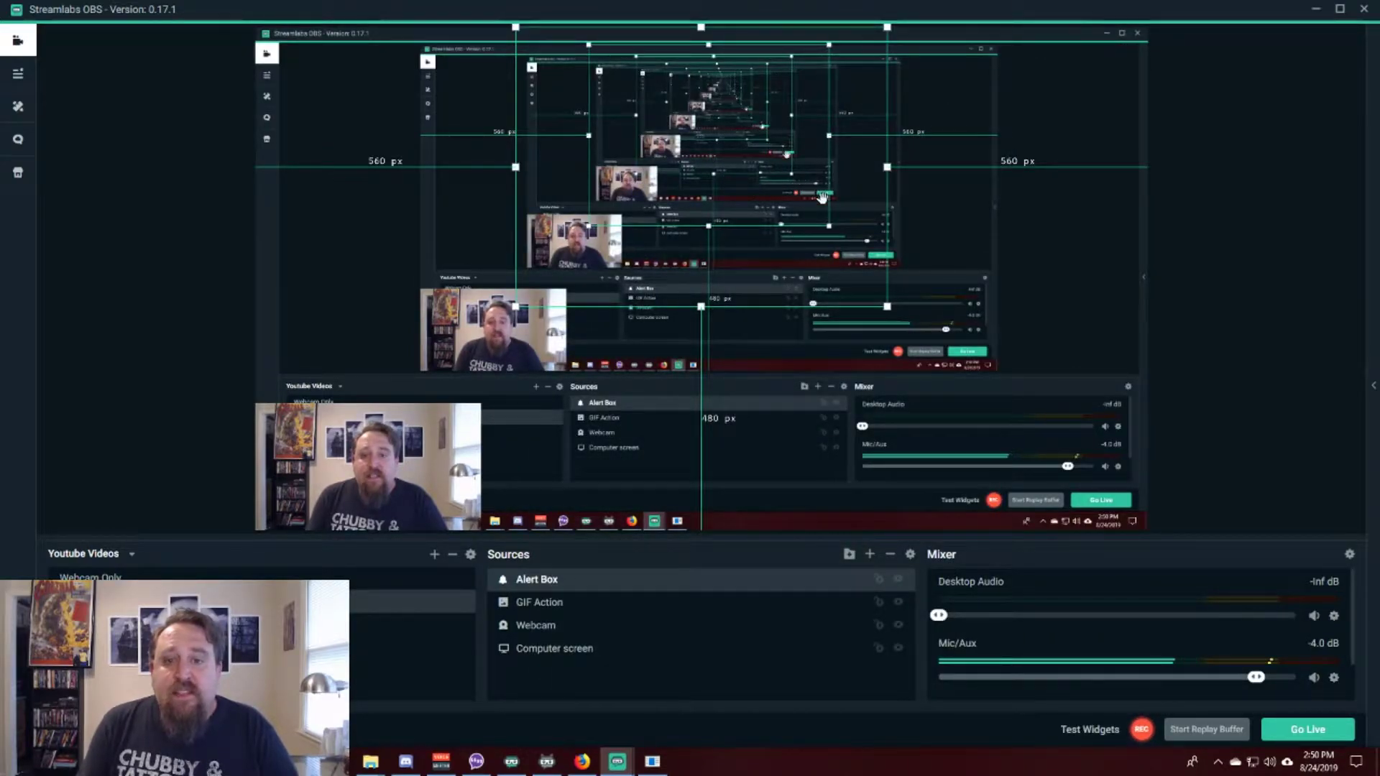
{"action": "left_click_drag", "start_coordinate": [851, 213], "coordinate": [596, 306]}
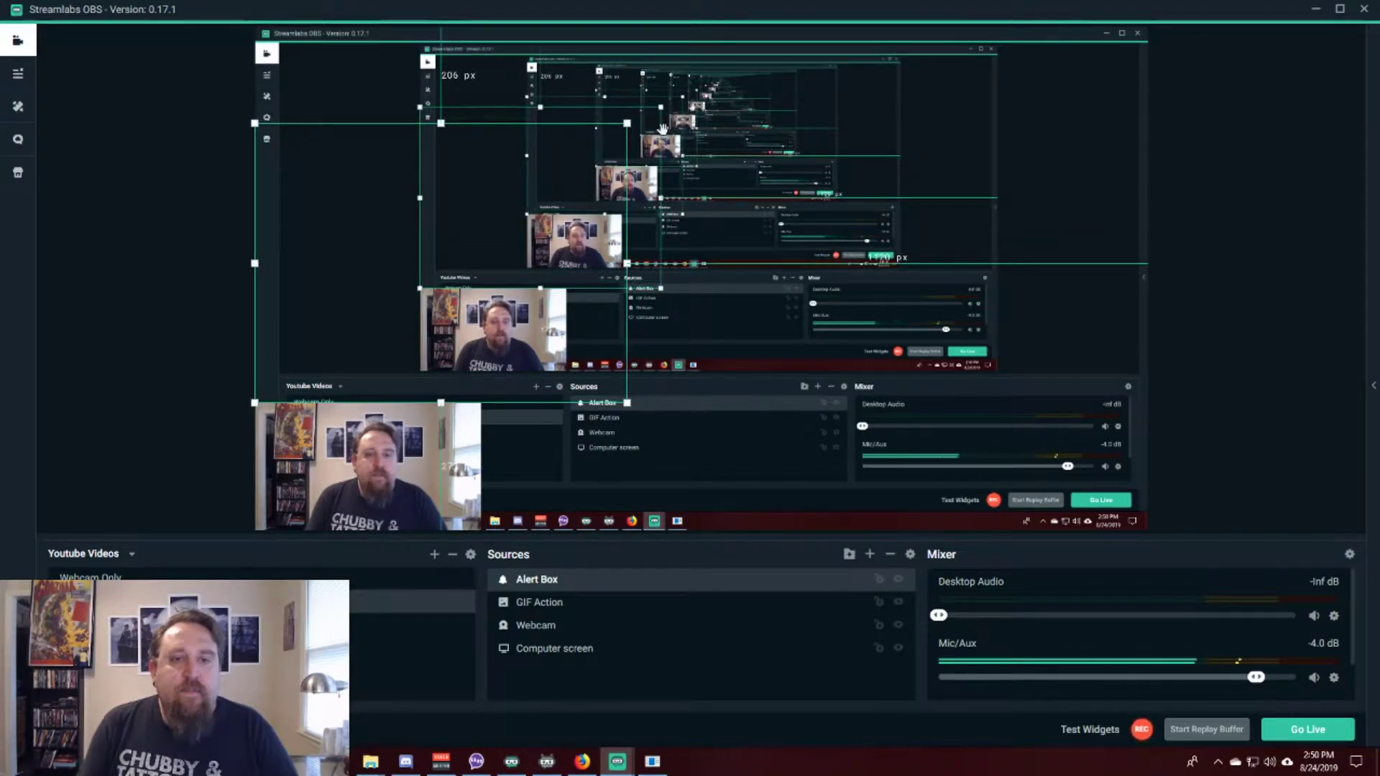
{"action": "left_click_drag", "start_coordinate": [627, 124], "coordinate": [482, 246]}
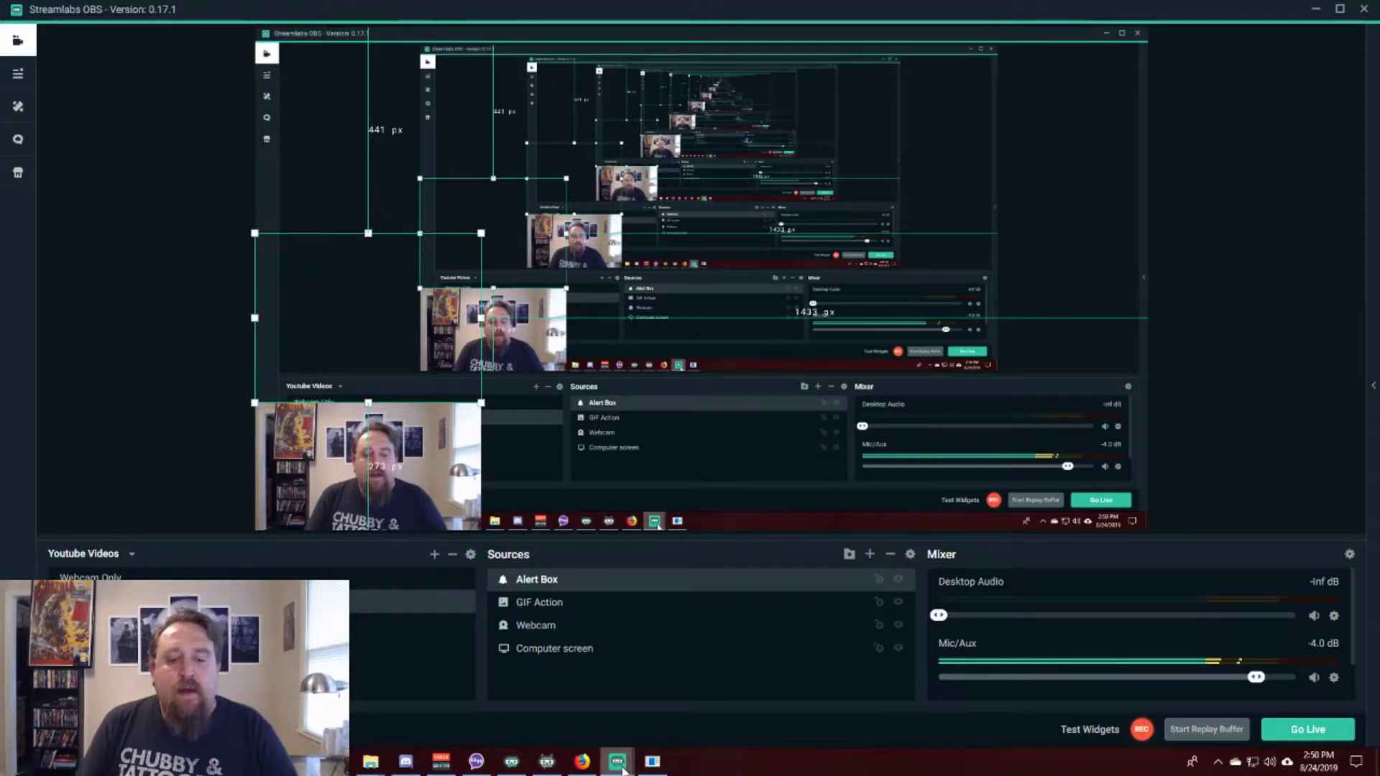
Return to the Alertbox settings, expand the Bits alert and play a test bits alert.
{"action": "mouse_move", "coordinate": [616, 761]}
{"action": "left_click", "coordinate": [686, 732]}
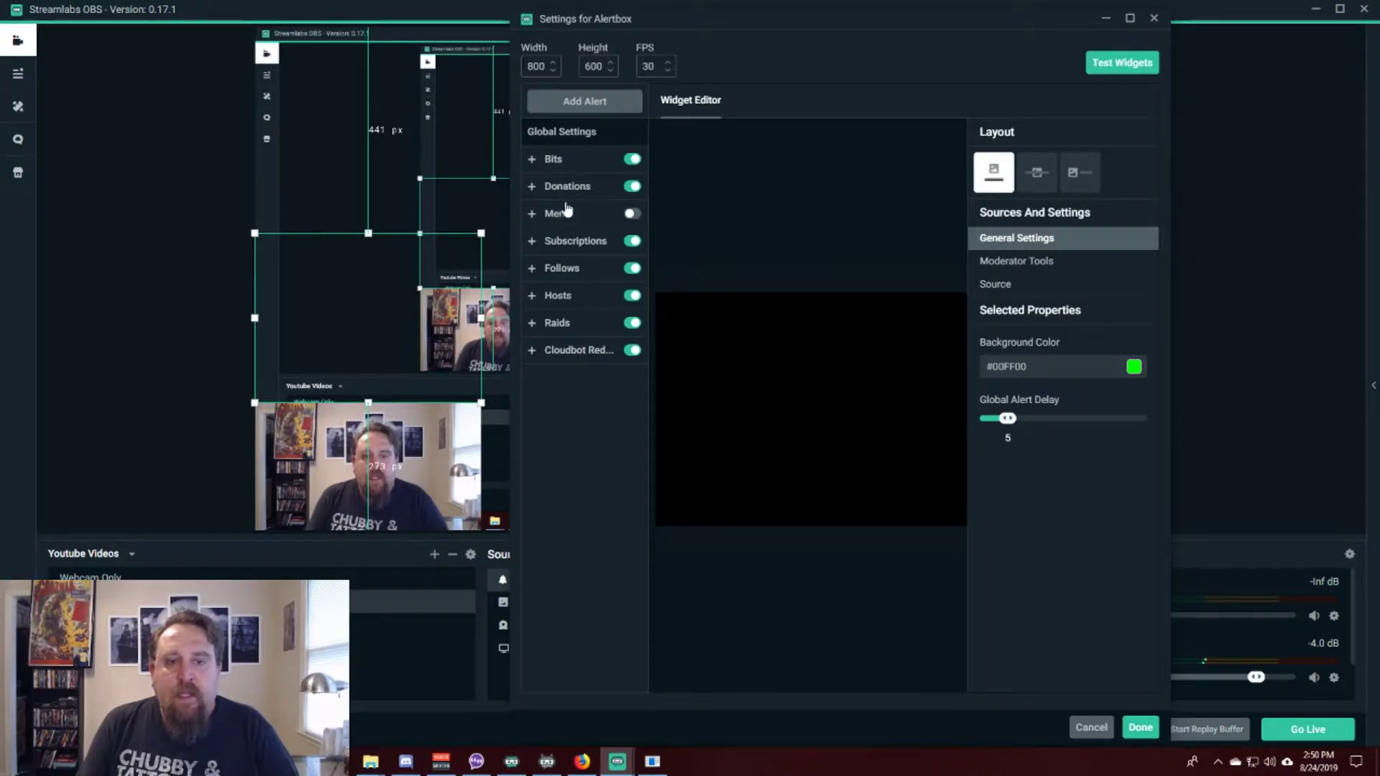
{"action": "left_click", "coordinate": [533, 160]}
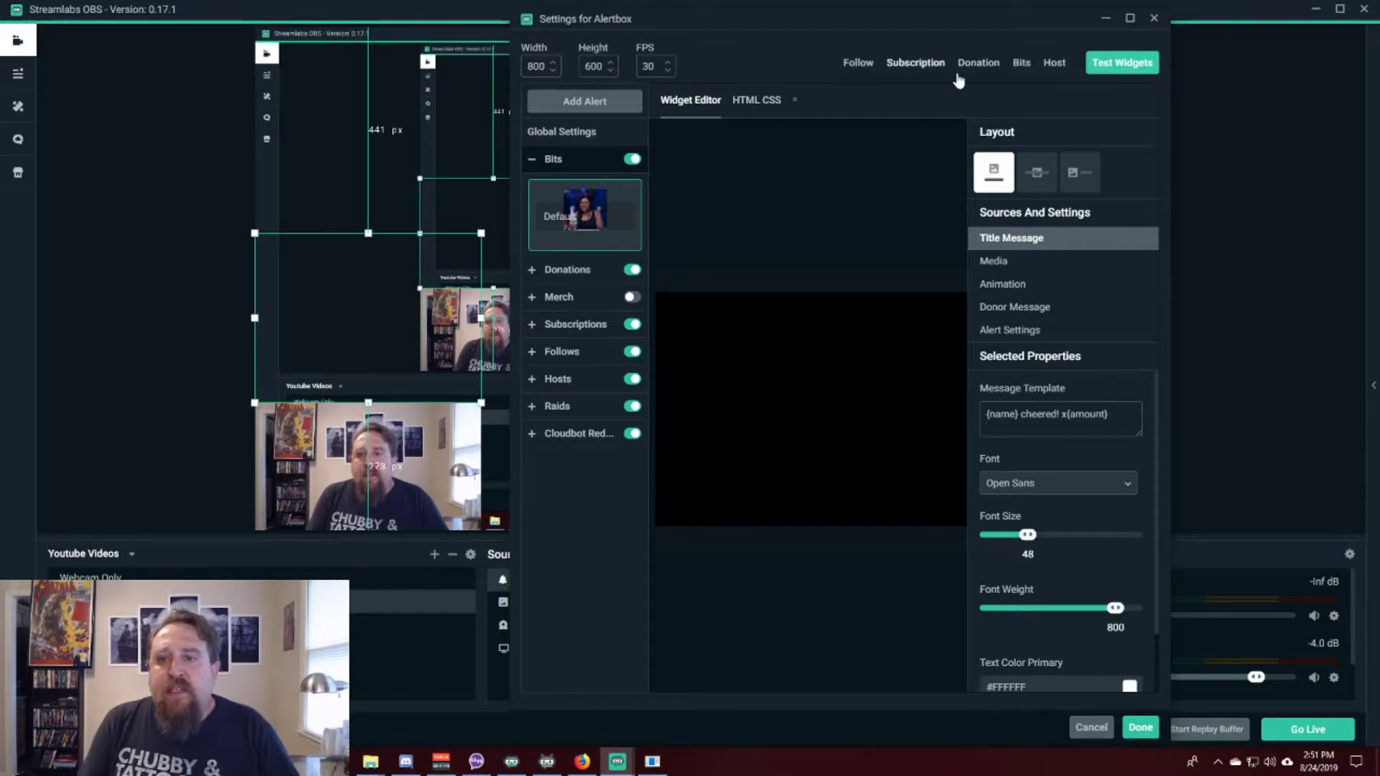
{"action": "left_click", "coordinate": [1020, 64]}
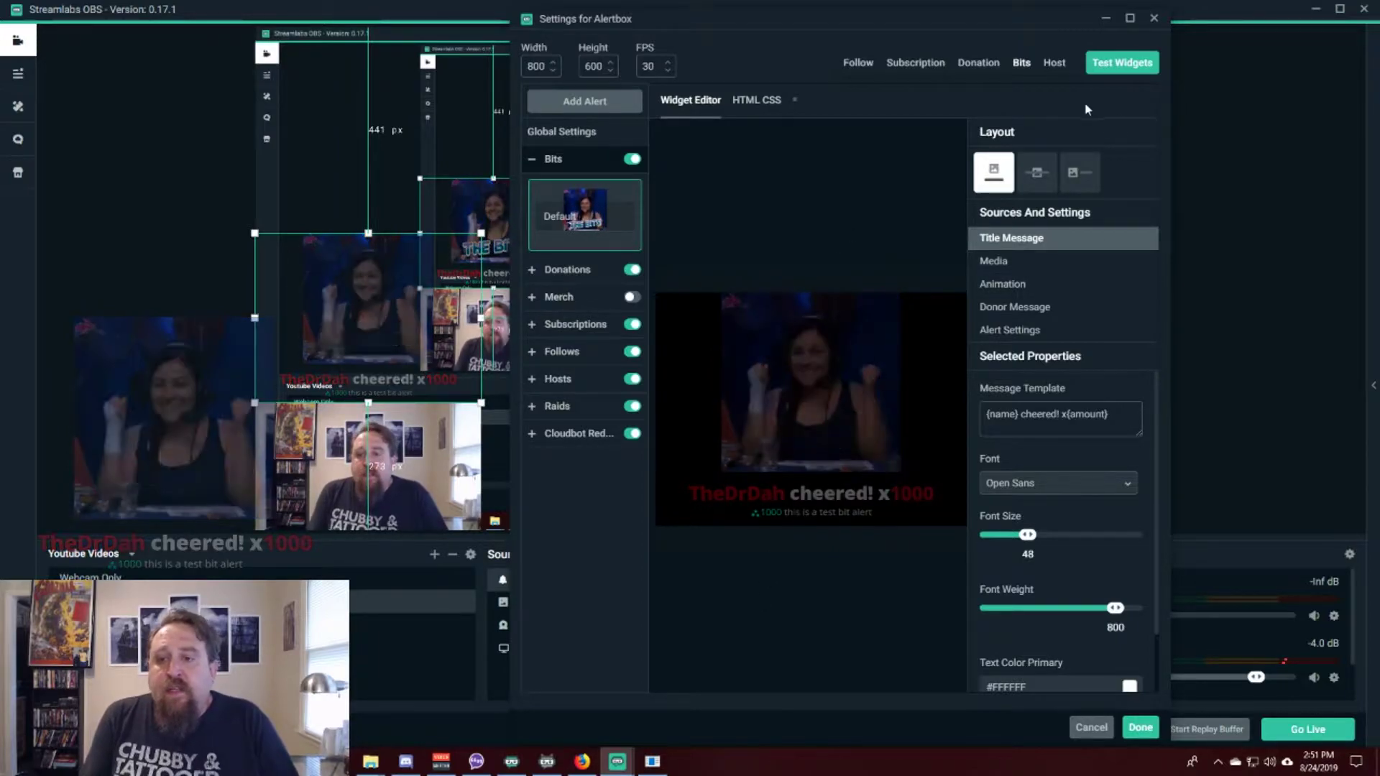
Change the Bits alert's image file to bits 1000.gif from the media gallery.
{"action": "left_click", "coordinate": [997, 263]}
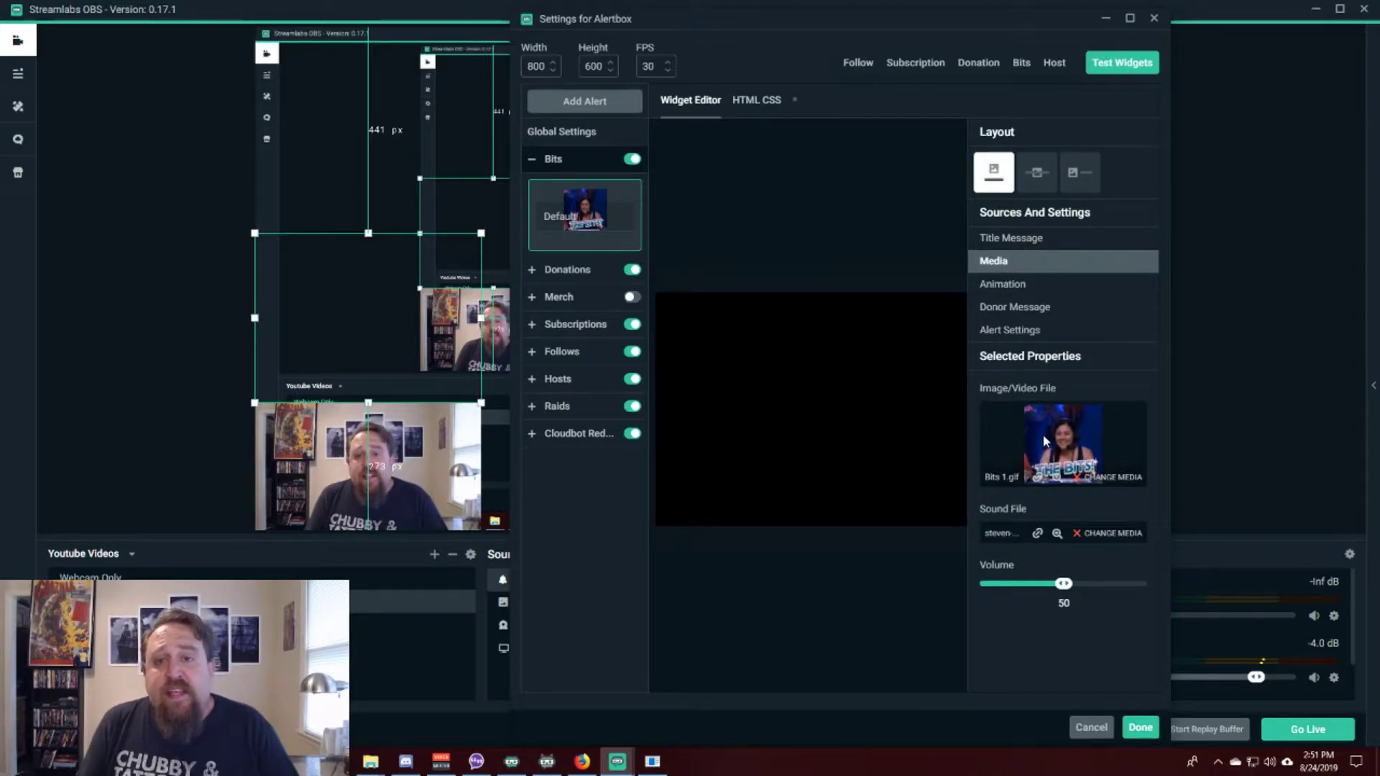
{"action": "left_click", "coordinate": [1101, 479]}
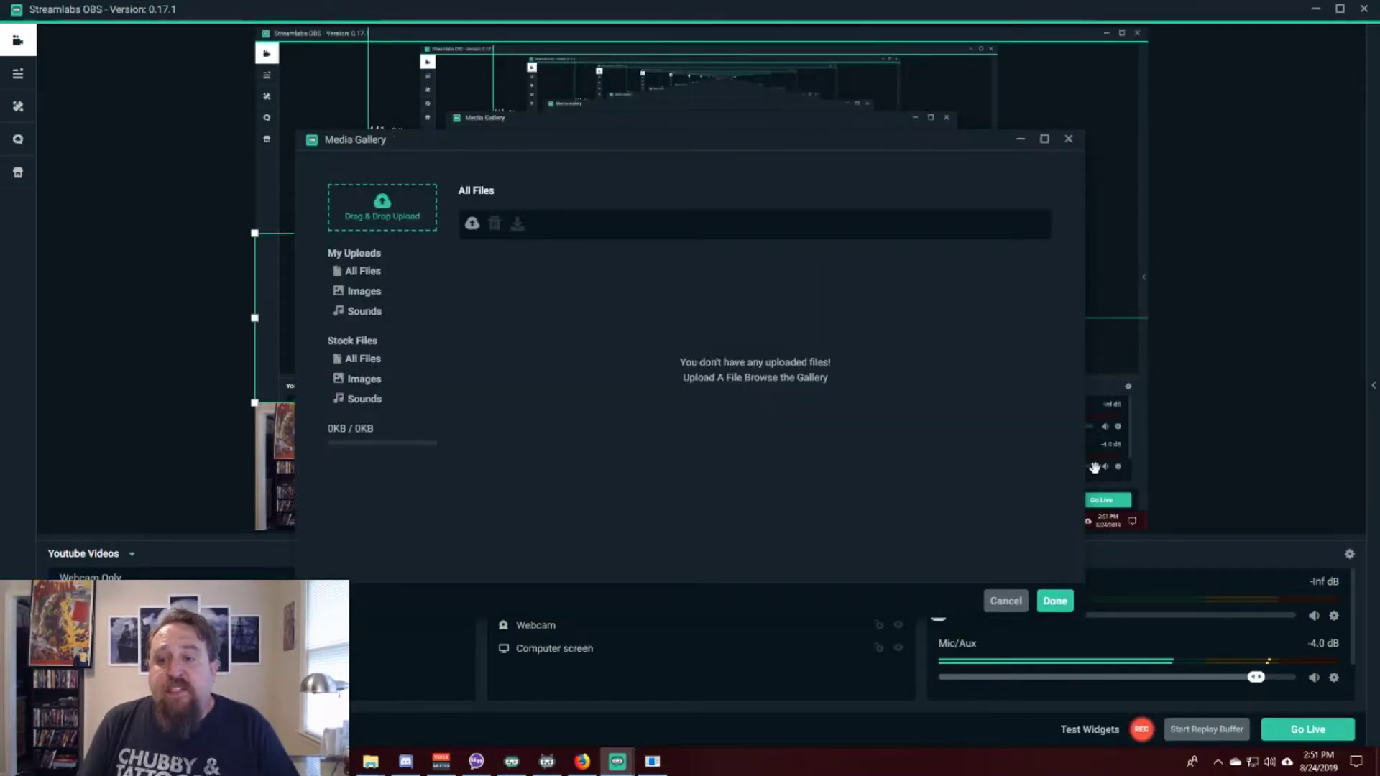
{"action": "scroll", "coordinate": [647, 288], "scroll_direction": "down", "scroll_amount": 1}
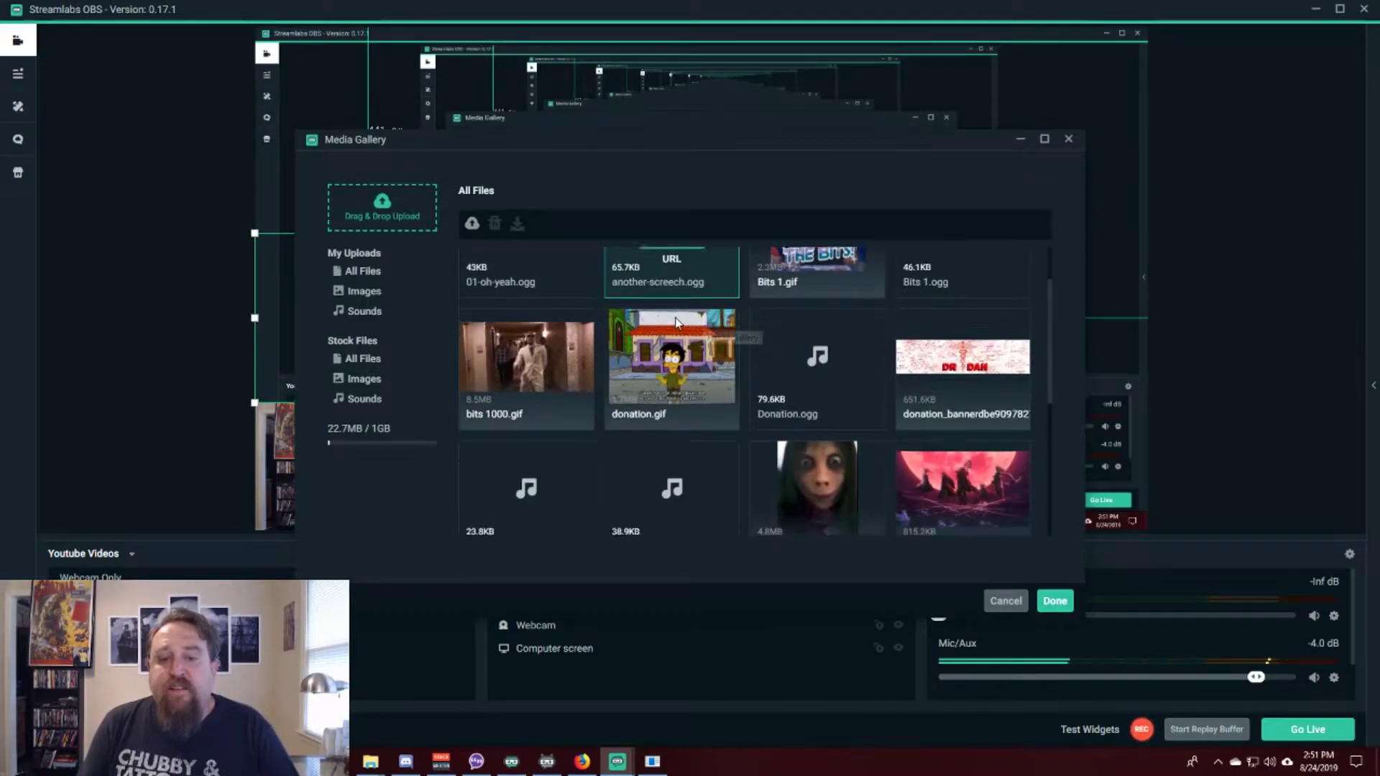
{"action": "scroll", "coordinate": [608, 331], "scroll_direction": "down", "scroll_amount": 1}
{"action": "scroll", "coordinate": [627, 345], "scroll_direction": "up", "scroll_amount": 1}
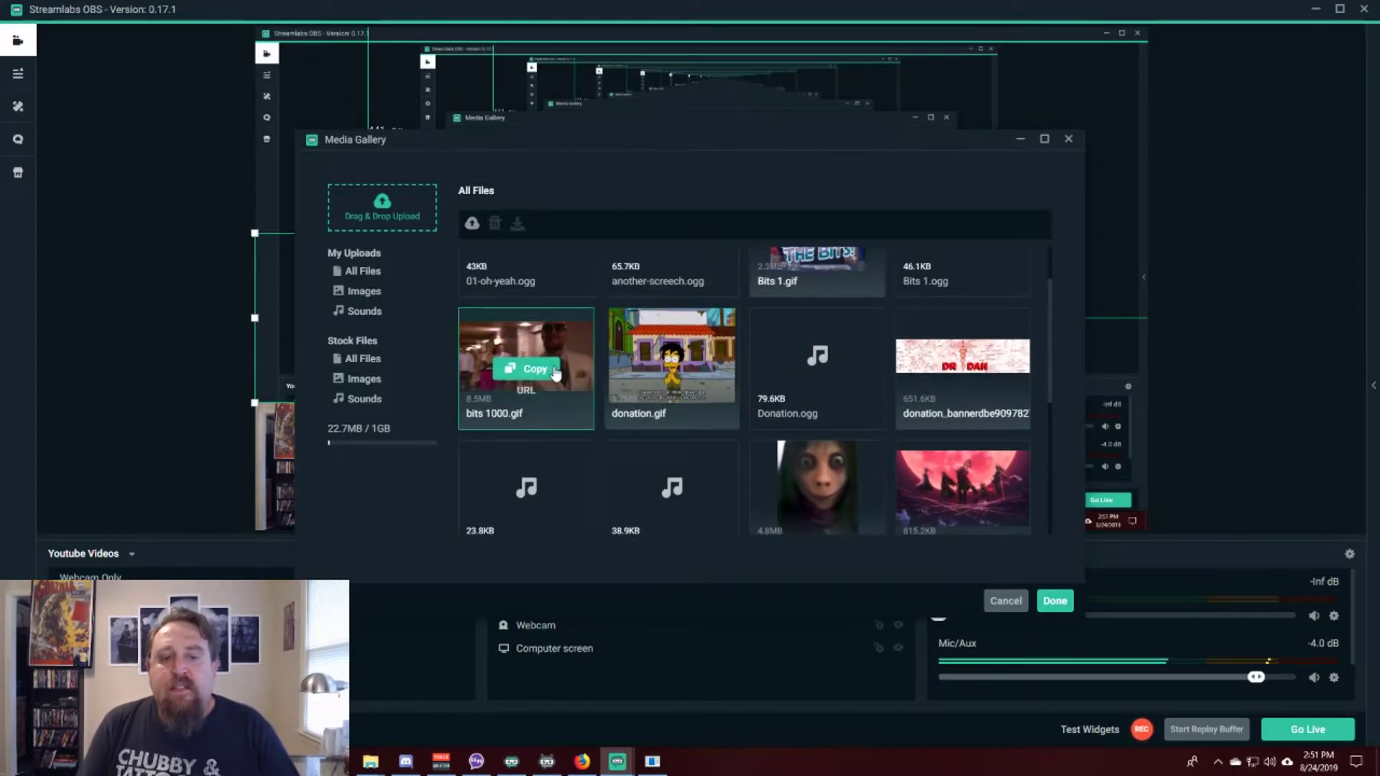
{"action": "left_click", "coordinate": [555, 350]}
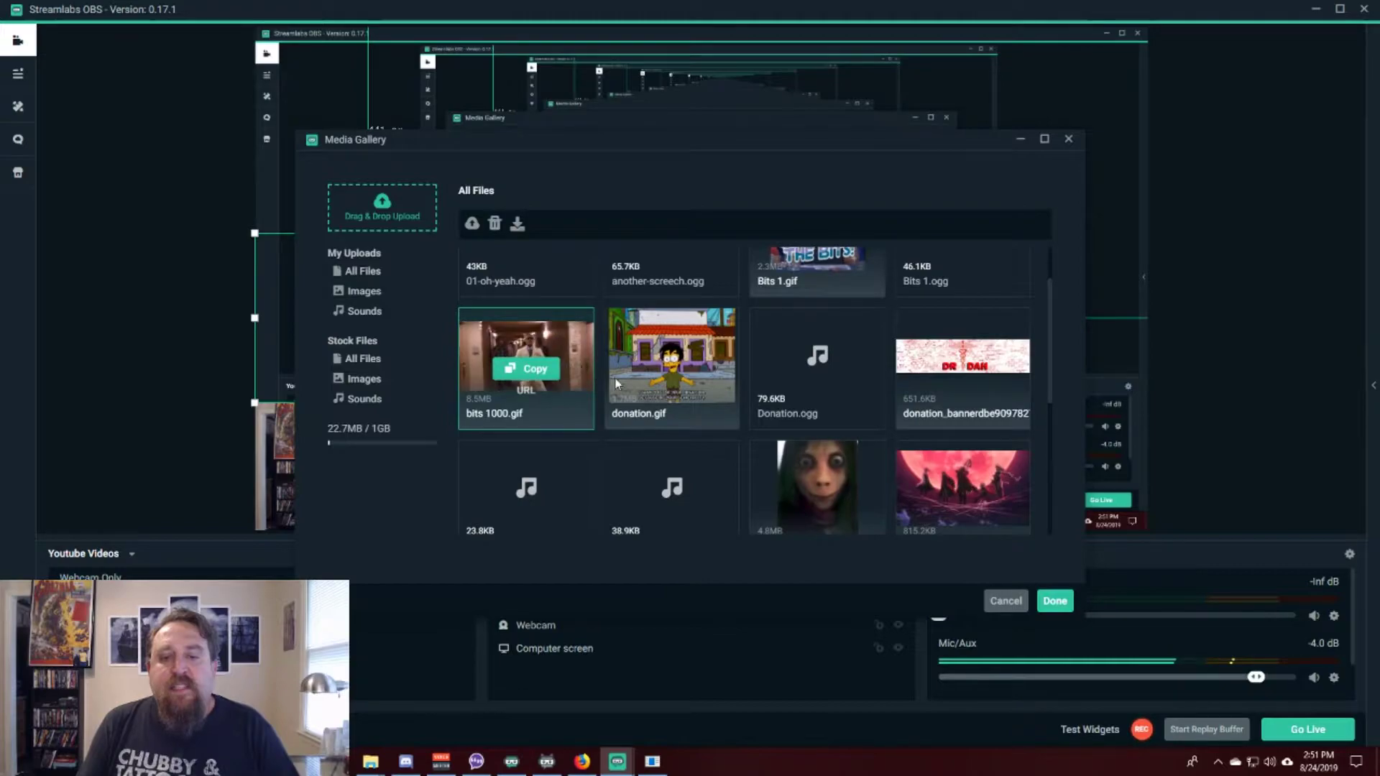
{"action": "left_click", "coordinate": [1053, 603]}
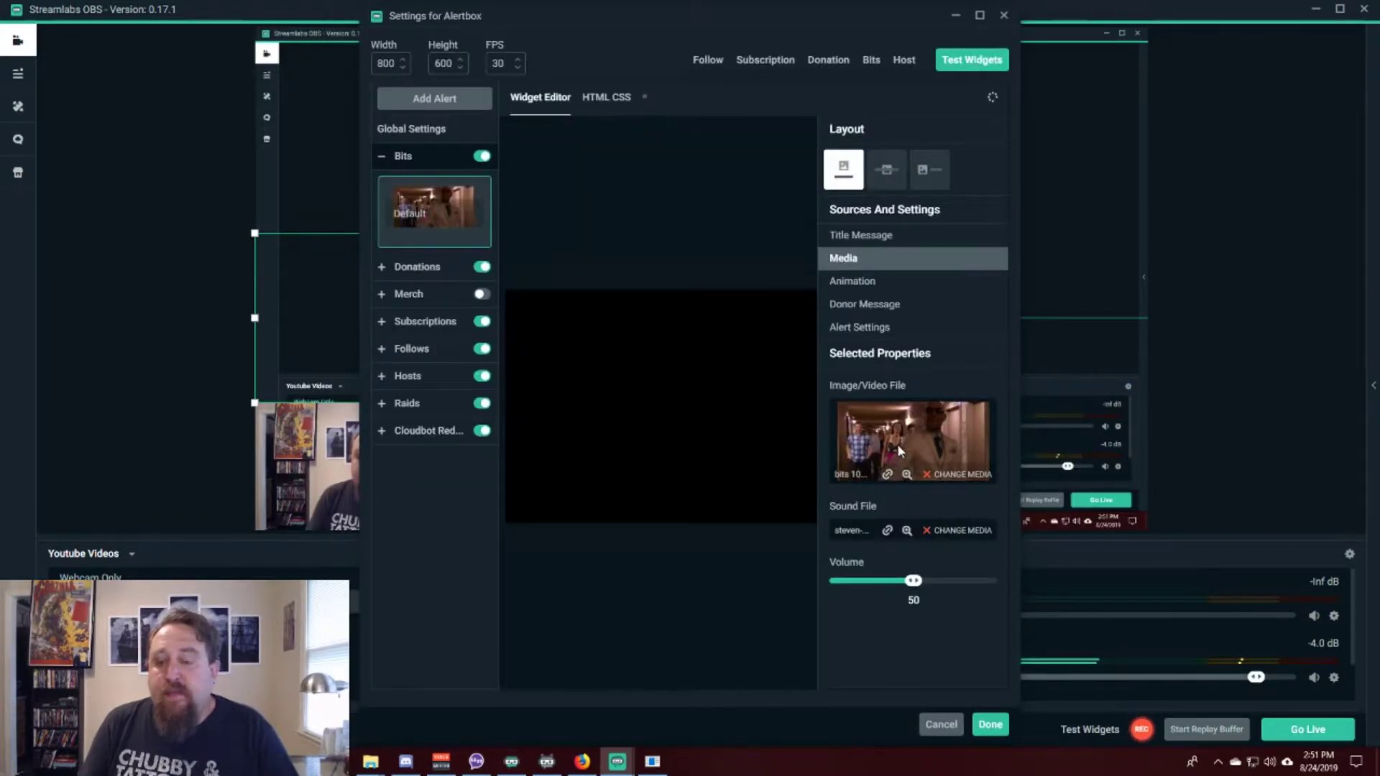
Set the Bits alert's sound file to Bits 1.ogg and play a test bits alert.
{"action": "left_click", "coordinate": [953, 536]}
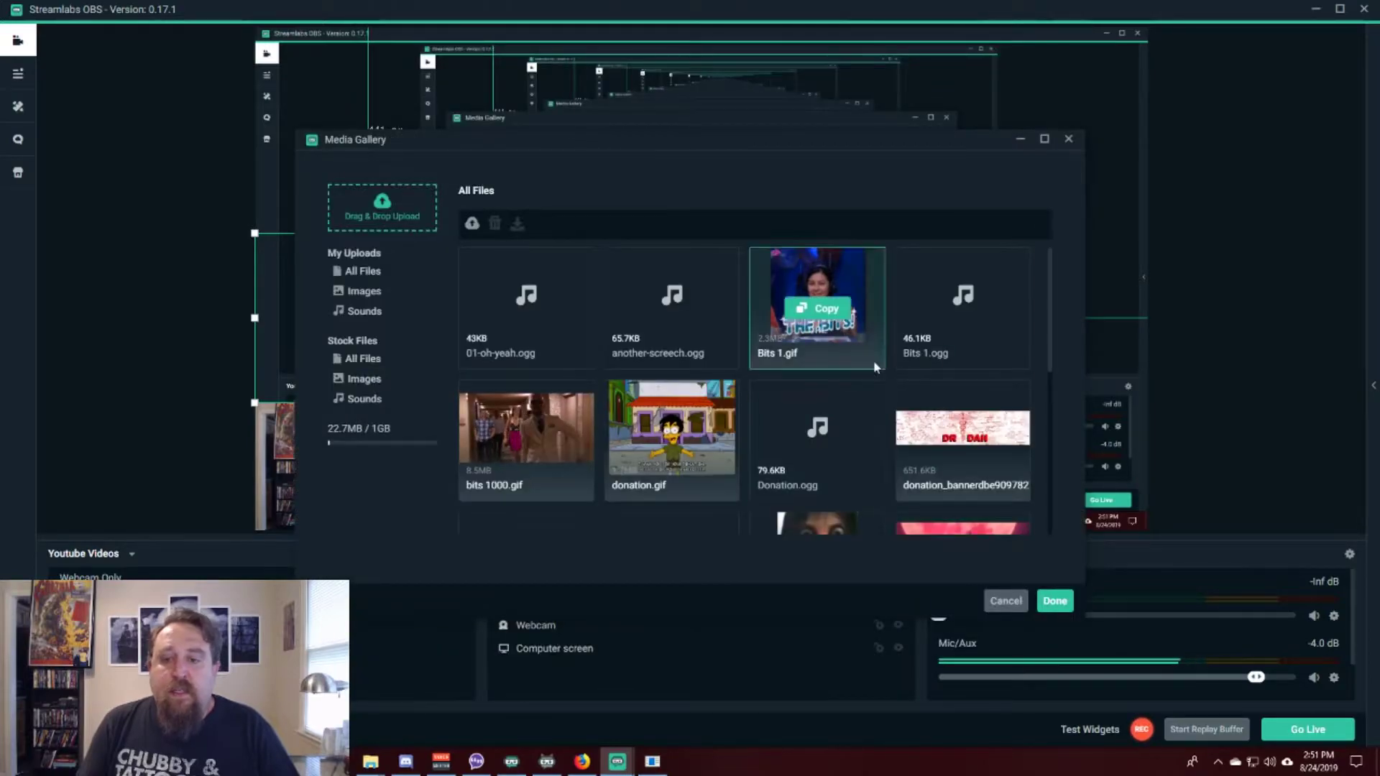
{"action": "left_click", "coordinate": [992, 350]}
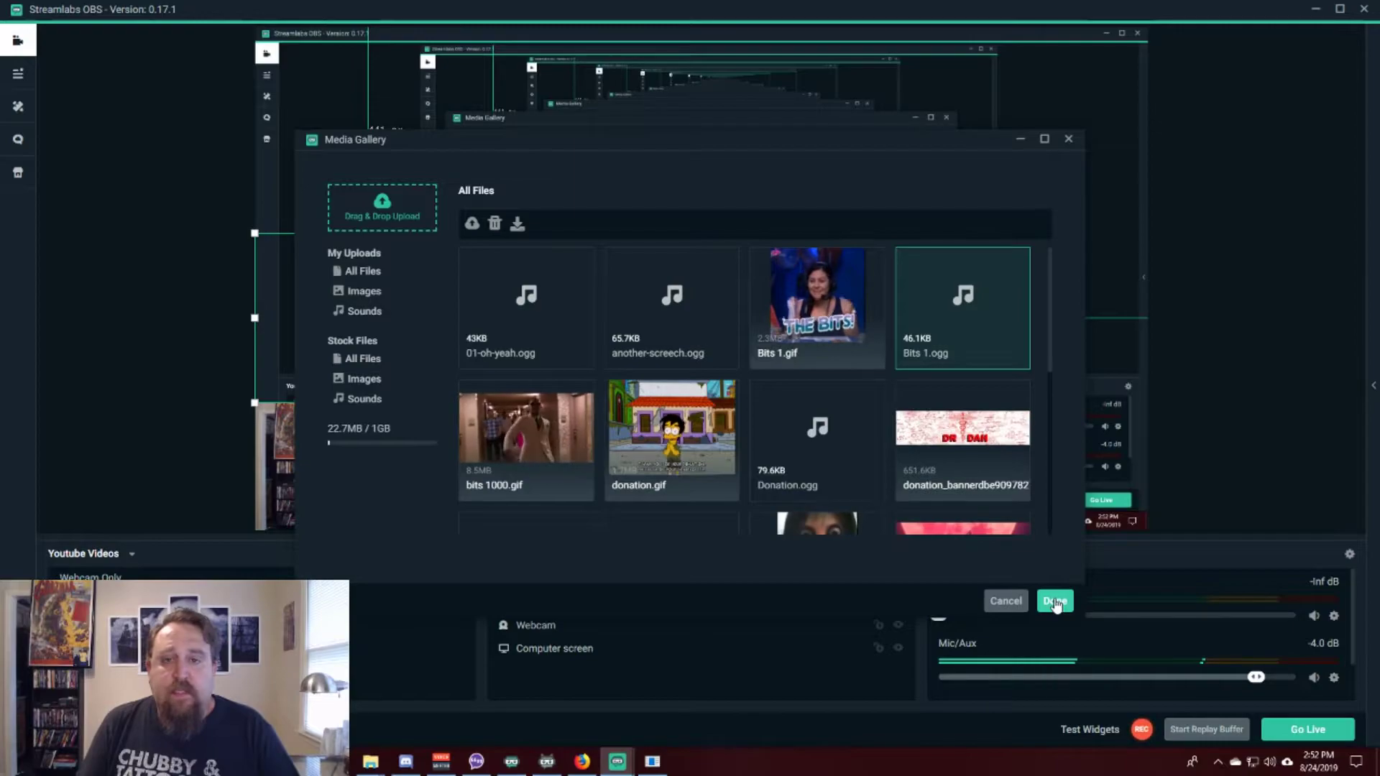
{"action": "left_click", "coordinate": [1054, 603]}
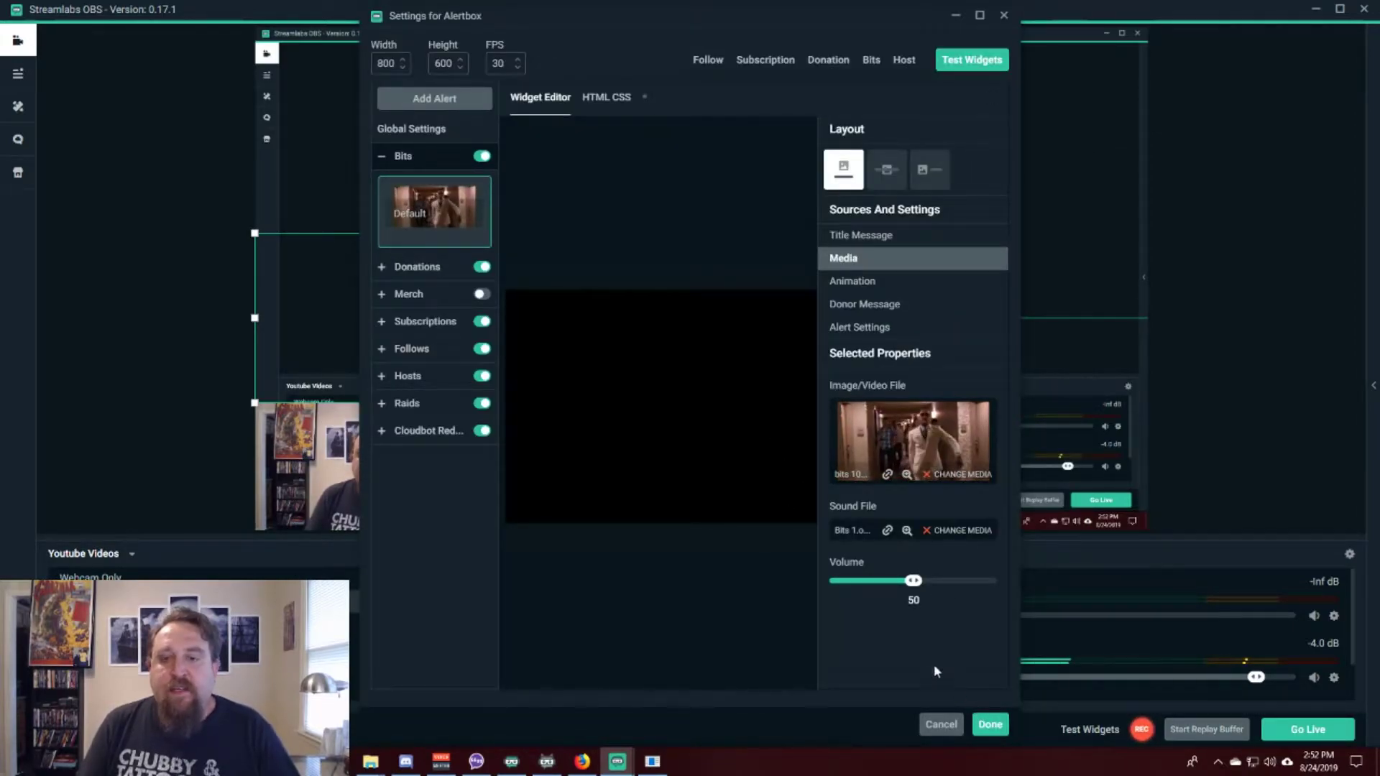
{"action": "left_click", "coordinate": [871, 60]}
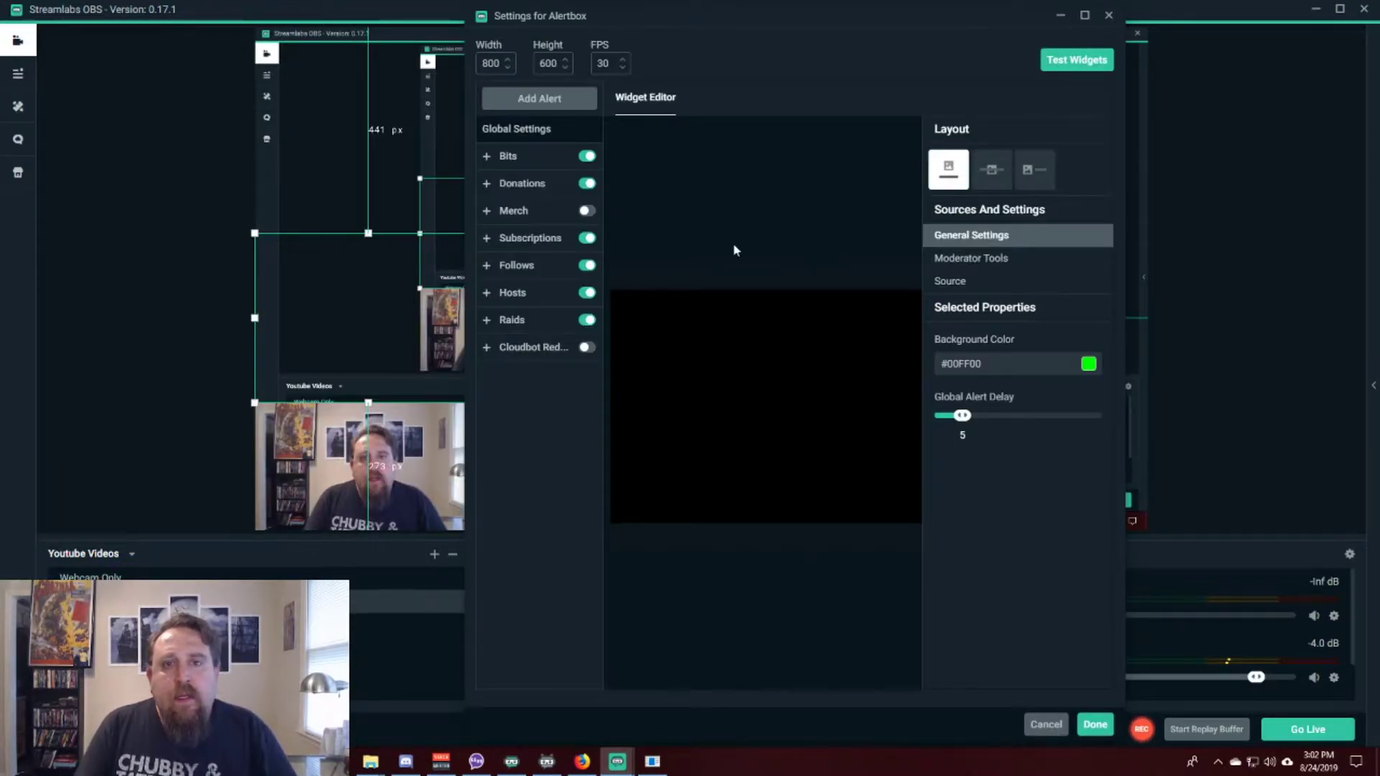
Expand the Bits alert and play a test bits alert.
{"action": "left_click", "coordinate": [487, 157]}
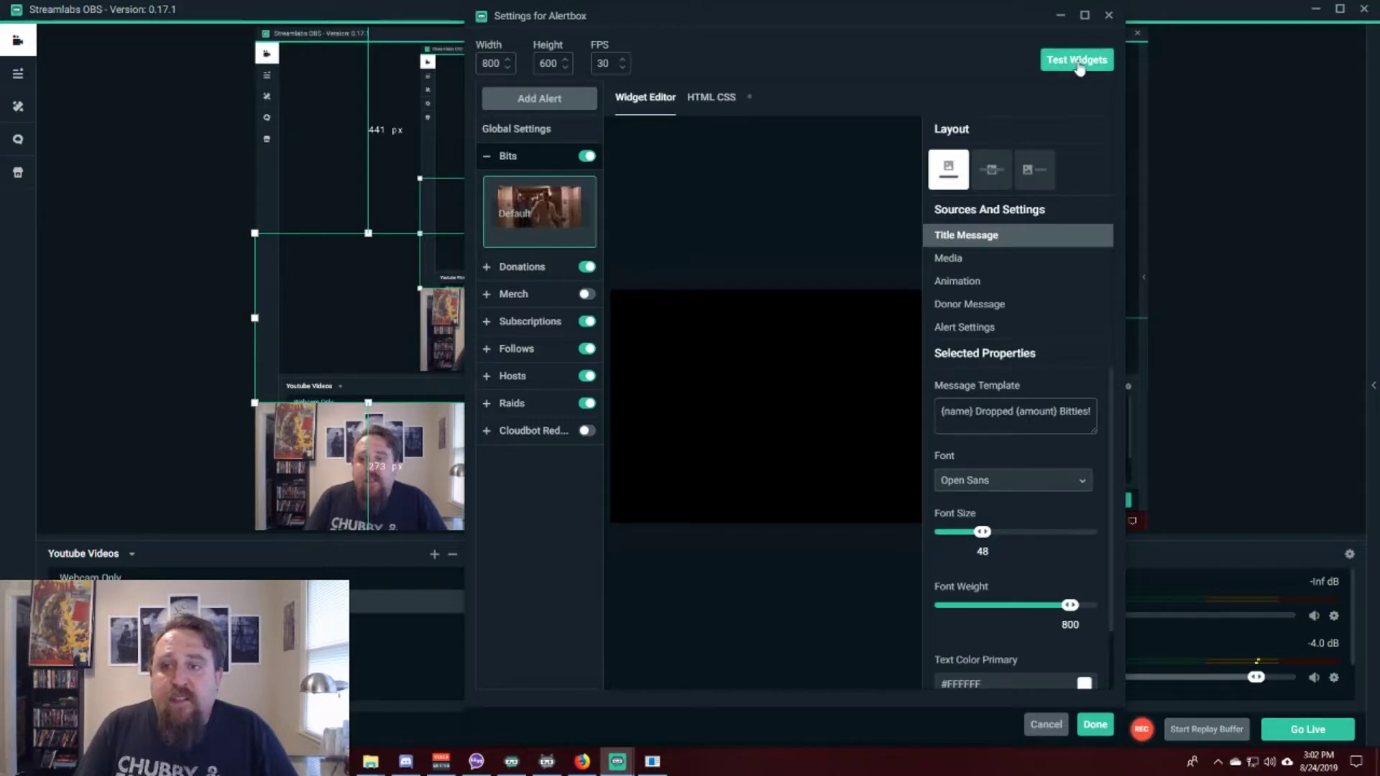
{"action": "left_click", "coordinate": [975, 62]}
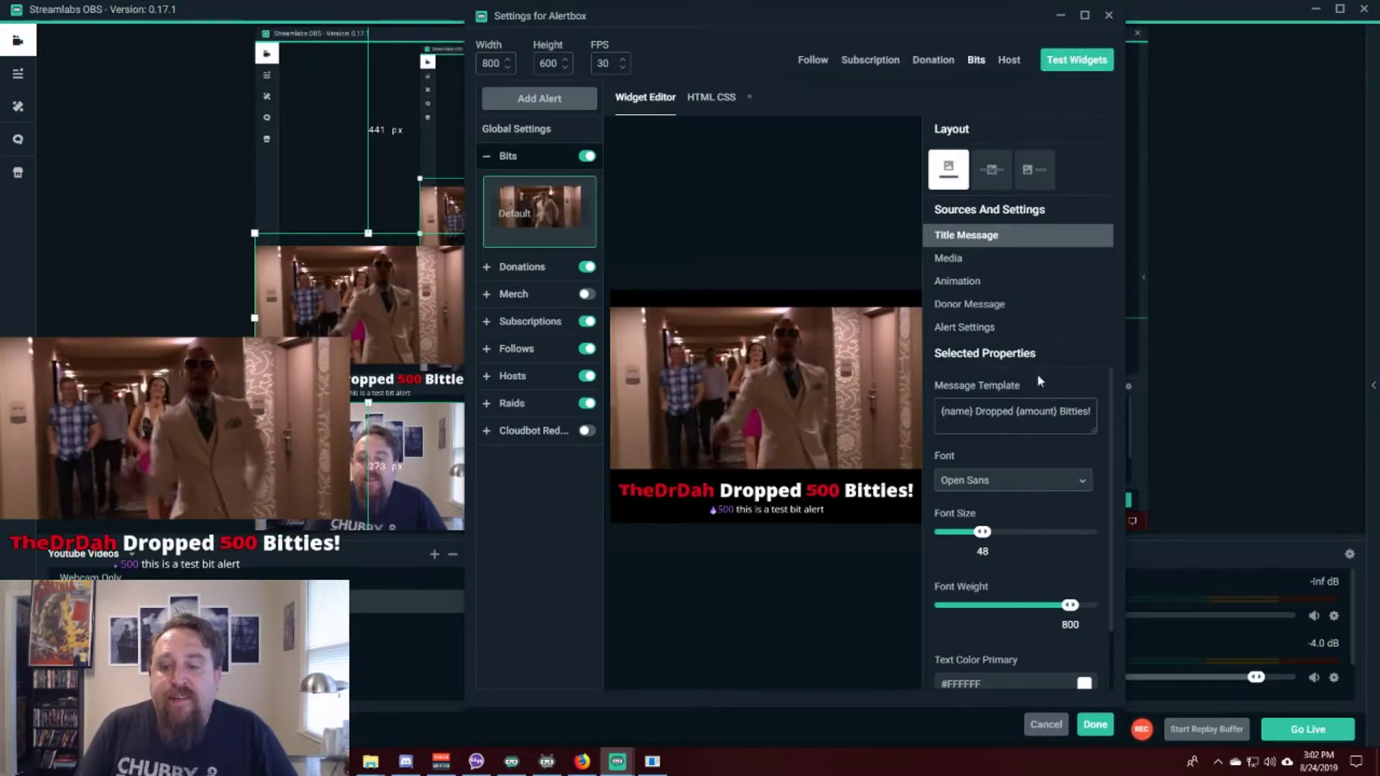
Set the Bits alert's title message font to Atomic Age.
{"action": "left_click", "coordinate": [1081, 481]}
{"action": "scroll", "coordinate": [1021, 521], "scroll_direction": "down", "scroll_amount": 5}
{"action": "scroll", "coordinate": [1011, 532], "scroll_direction": "down", "scroll_amount": 6}
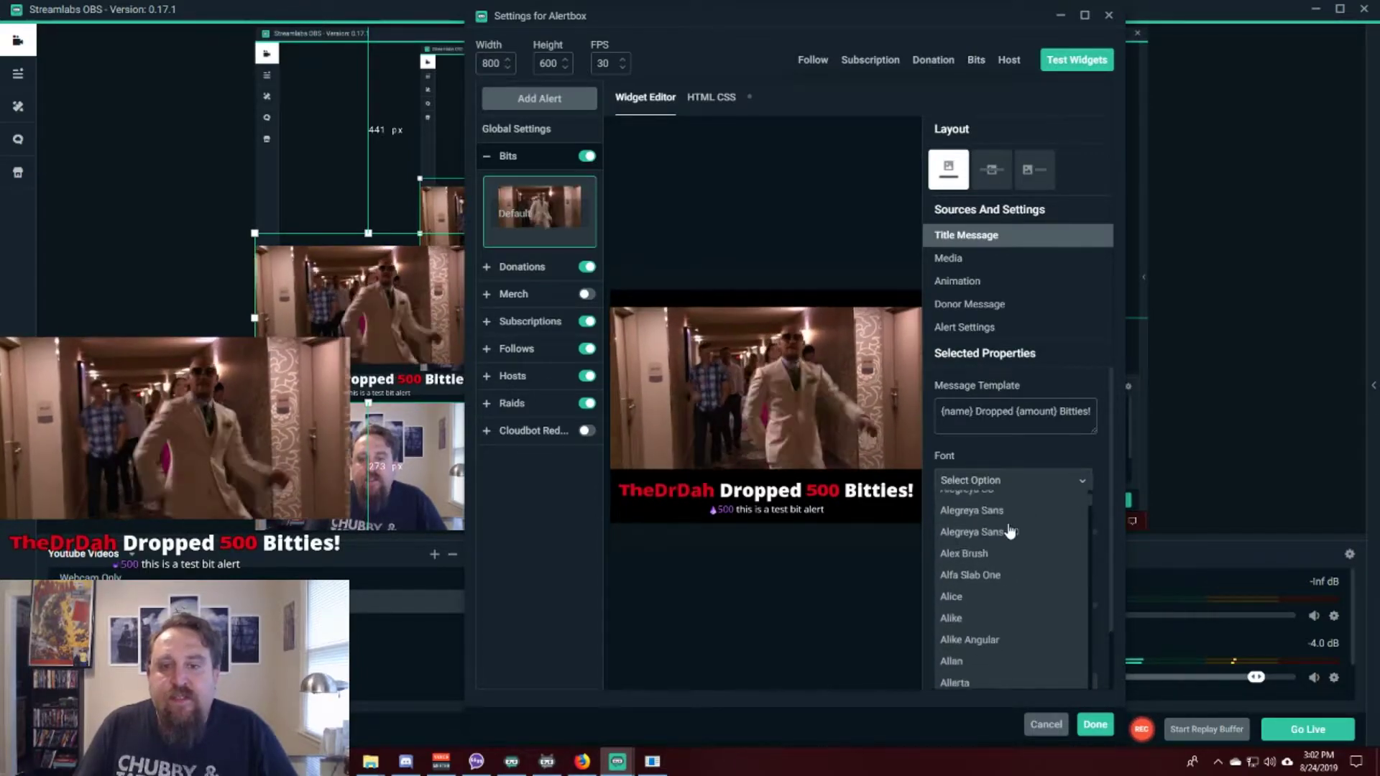
{"action": "scroll", "coordinate": [1000, 527], "scroll_direction": "down", "scroll_amount": 3}
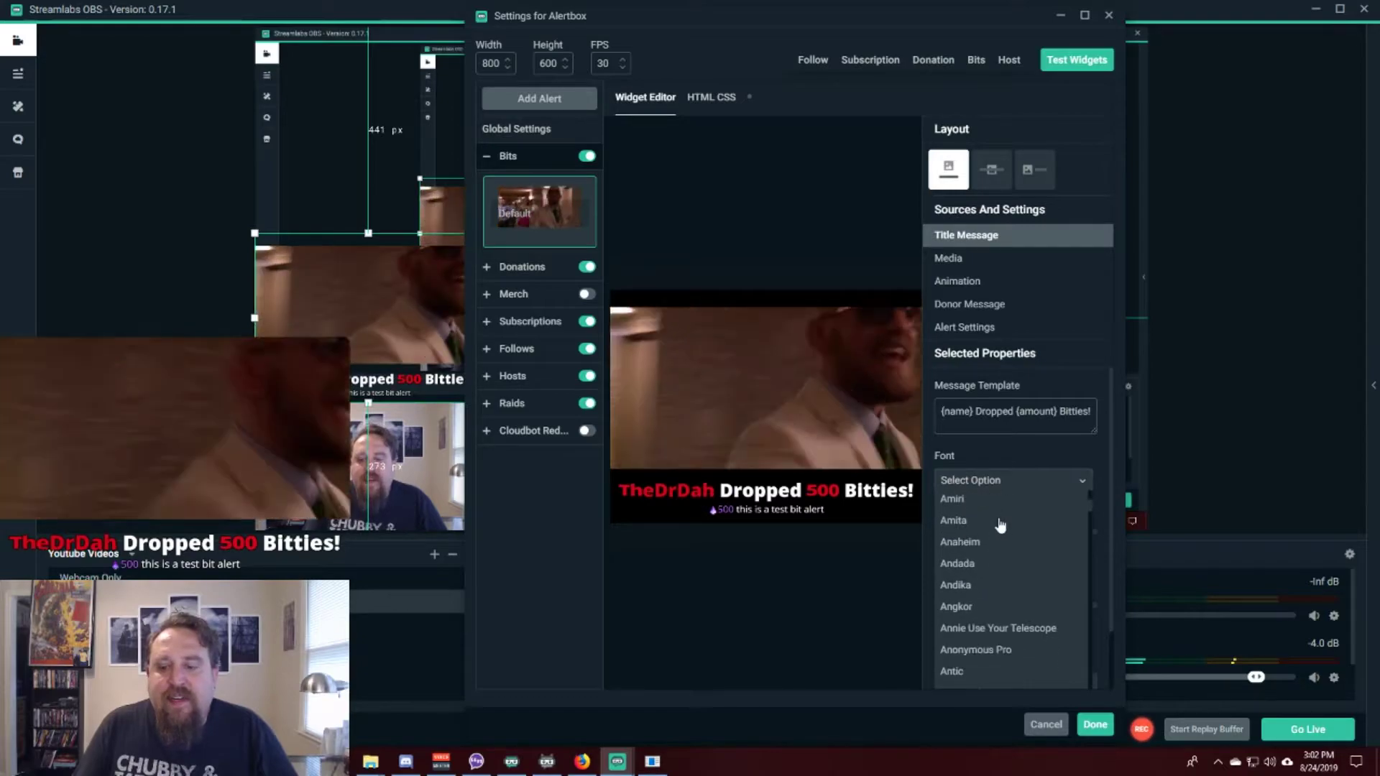
{"action": "scroll", "coordinate": [998, 524], "scroll_direction": "up", "scroll_amount": 4}
{"action": "scroll", "coordinate": [998, 524], "scroll_direction": "down", "scroll_amount": 3}
{"action": "scroll", "coordinate": [998, 524], "scroll_direction": "down", "scroll_amount": 3}
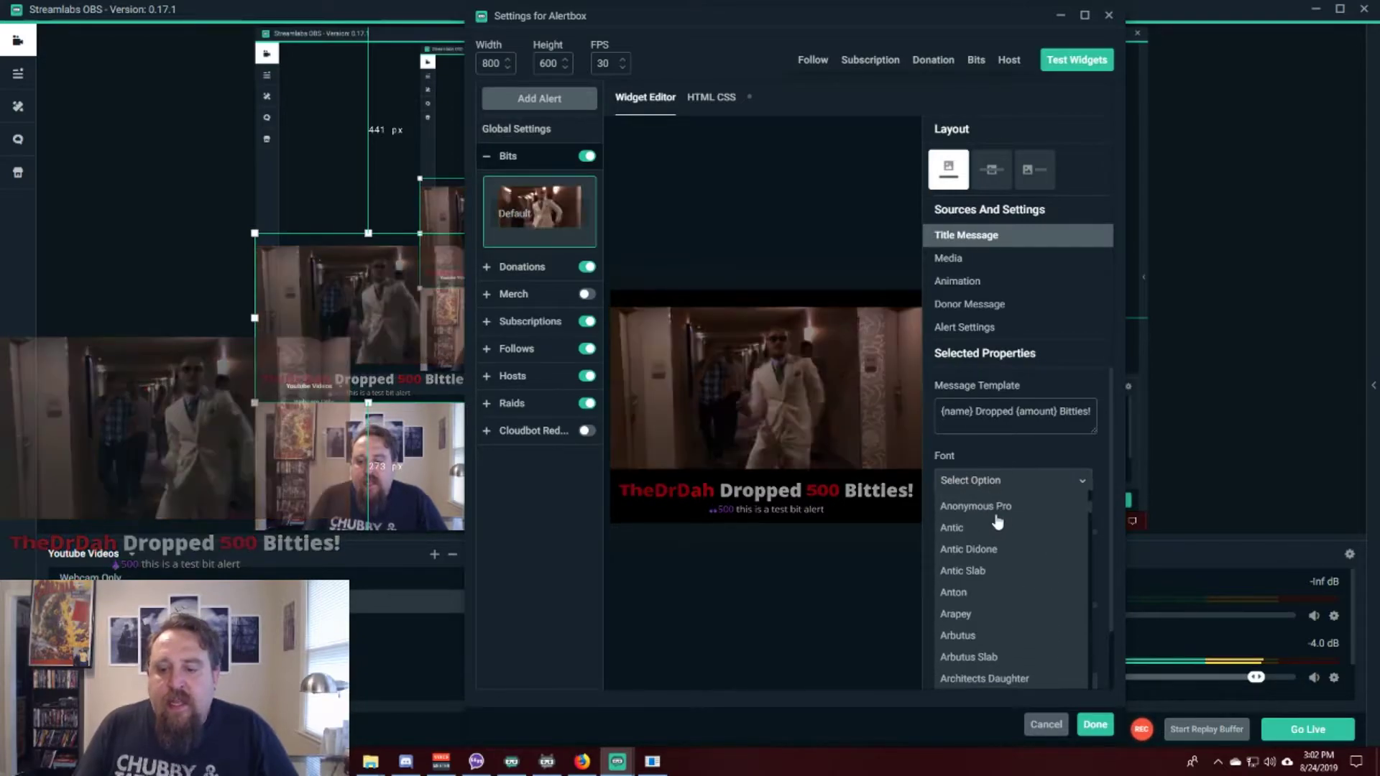
{"action": "scroll", "coordinate": [997, 519], "scroll_direction": "down", "scroll_amount": 3}
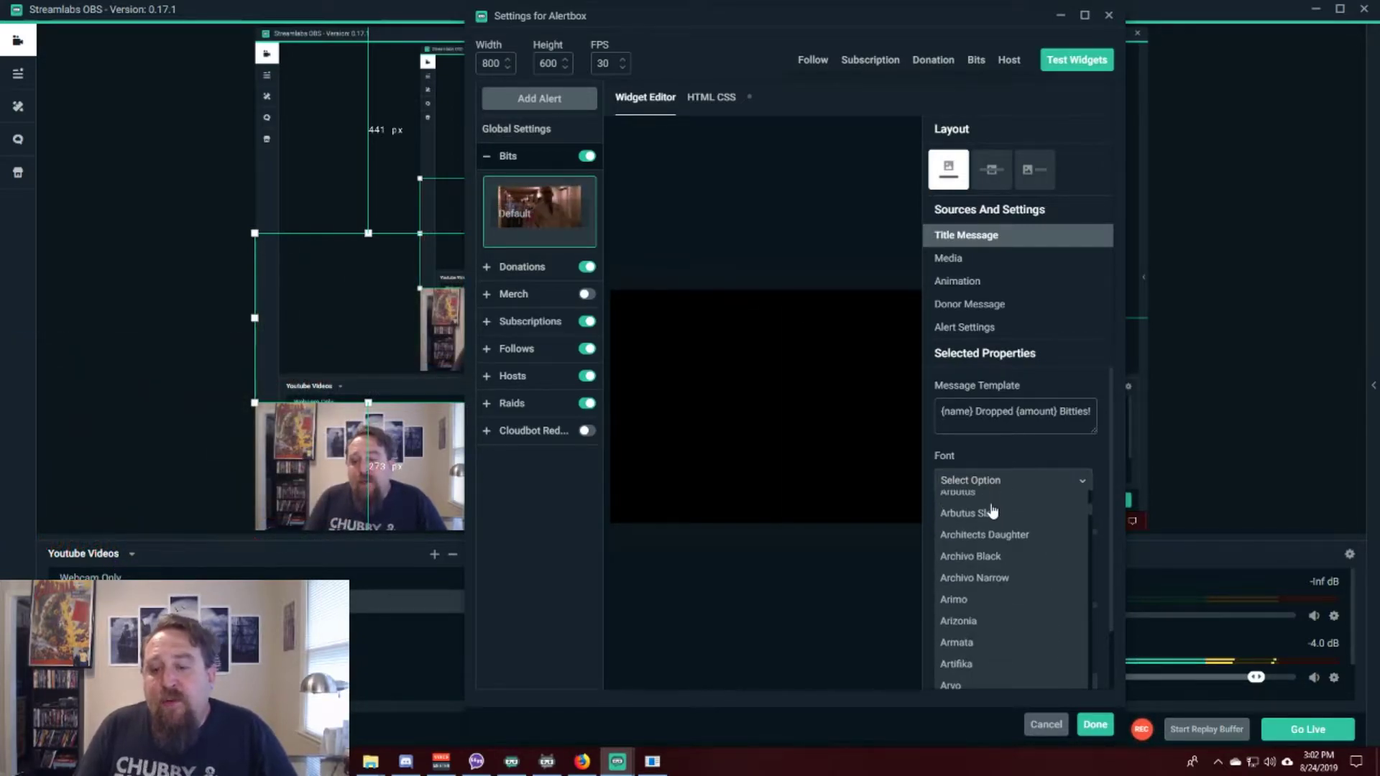
{"action": "scroll", "coordinate": [998, 570], "scroll_direction": "down", "scroll_amount": 1}
{"action": "scroll", "coordinate": [995, 570], "scroll_direction": "down", "scroll_amount": 3}
{"action": "scroll", "coordinate": [992, 567], "scroll_direction": "up", "scroll_amount": 1}
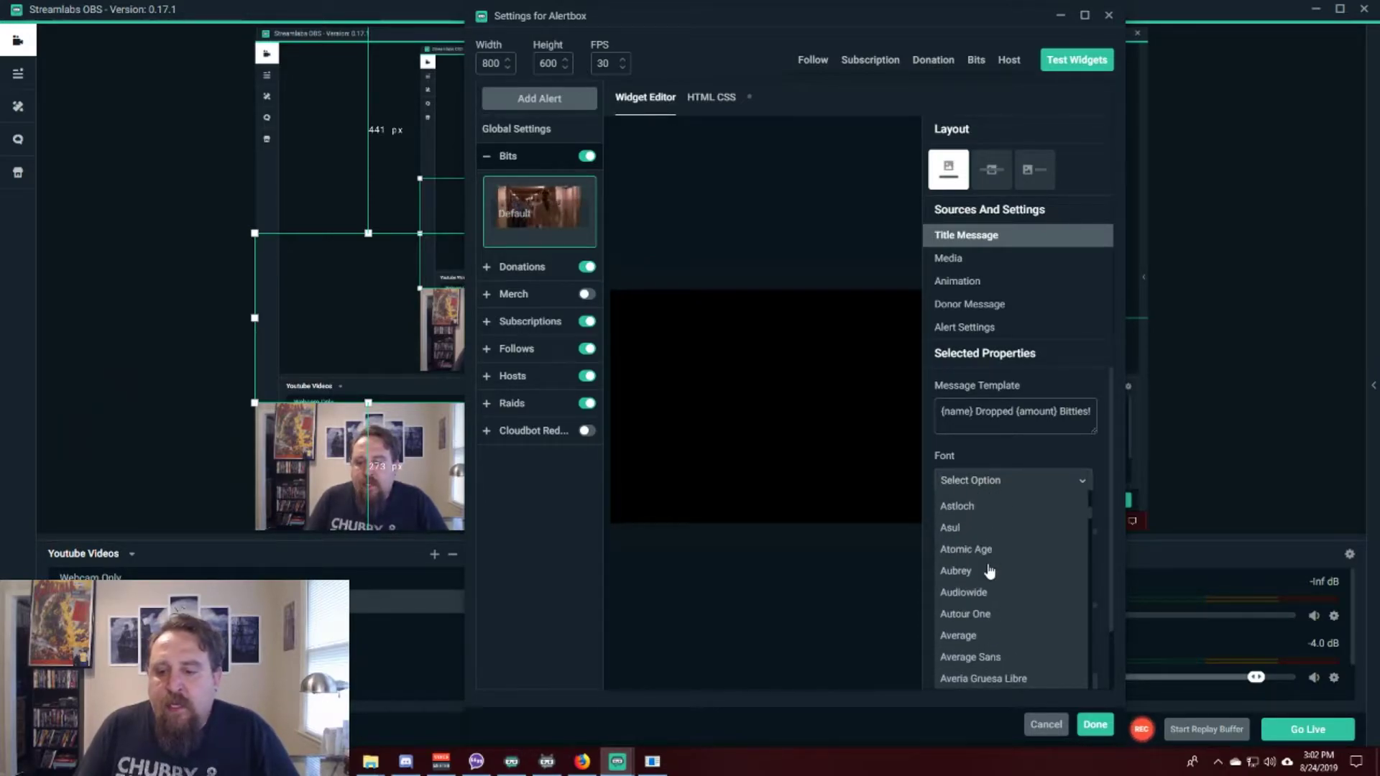
{"action": "left_click", "coordinate": [981, 554]}
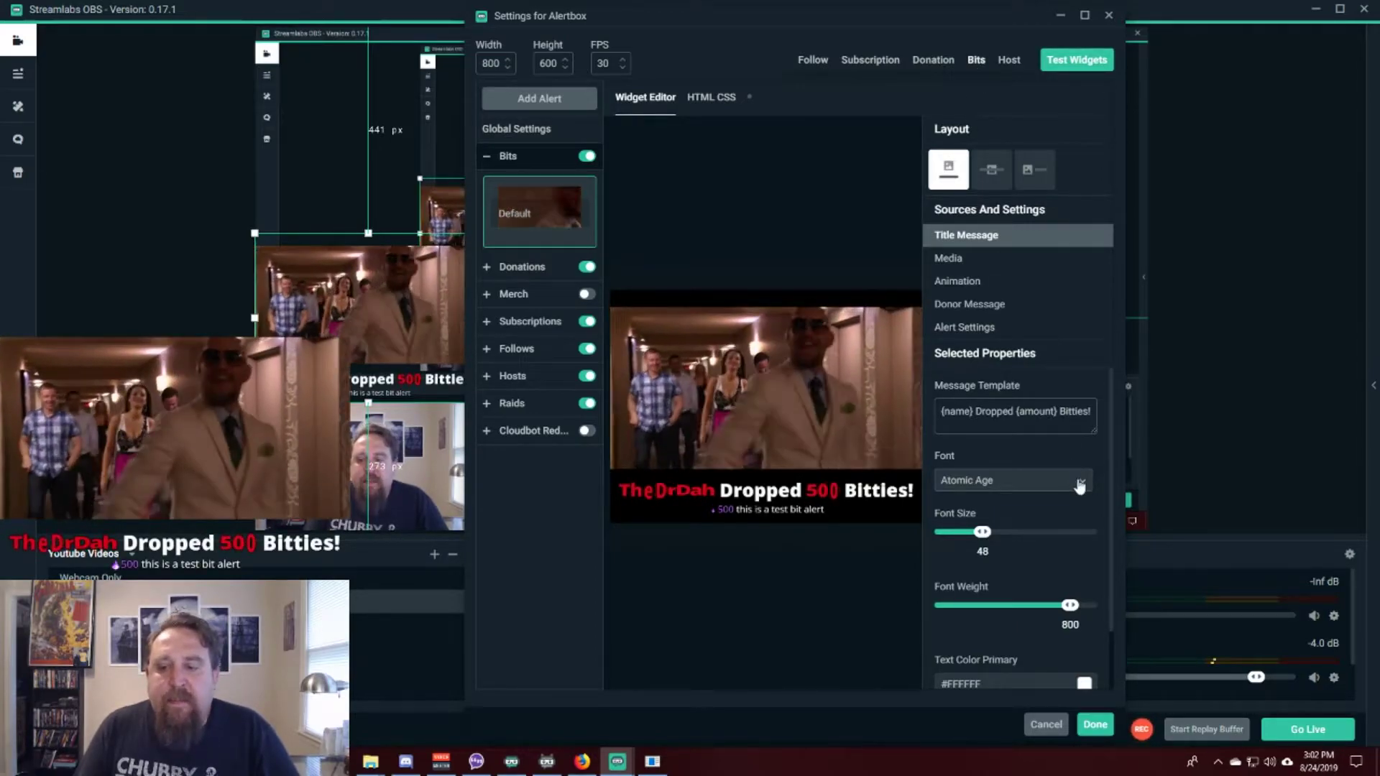
Change the Bits alert's title message font to Bubblegum Sans and play a test bits alert.
{"action": "left_click", "coordinate": [1081, 480]}
{"action": "scroll", "coordinate": [989, 546], "scroll_direction": "down", "scroll_amount": 5}
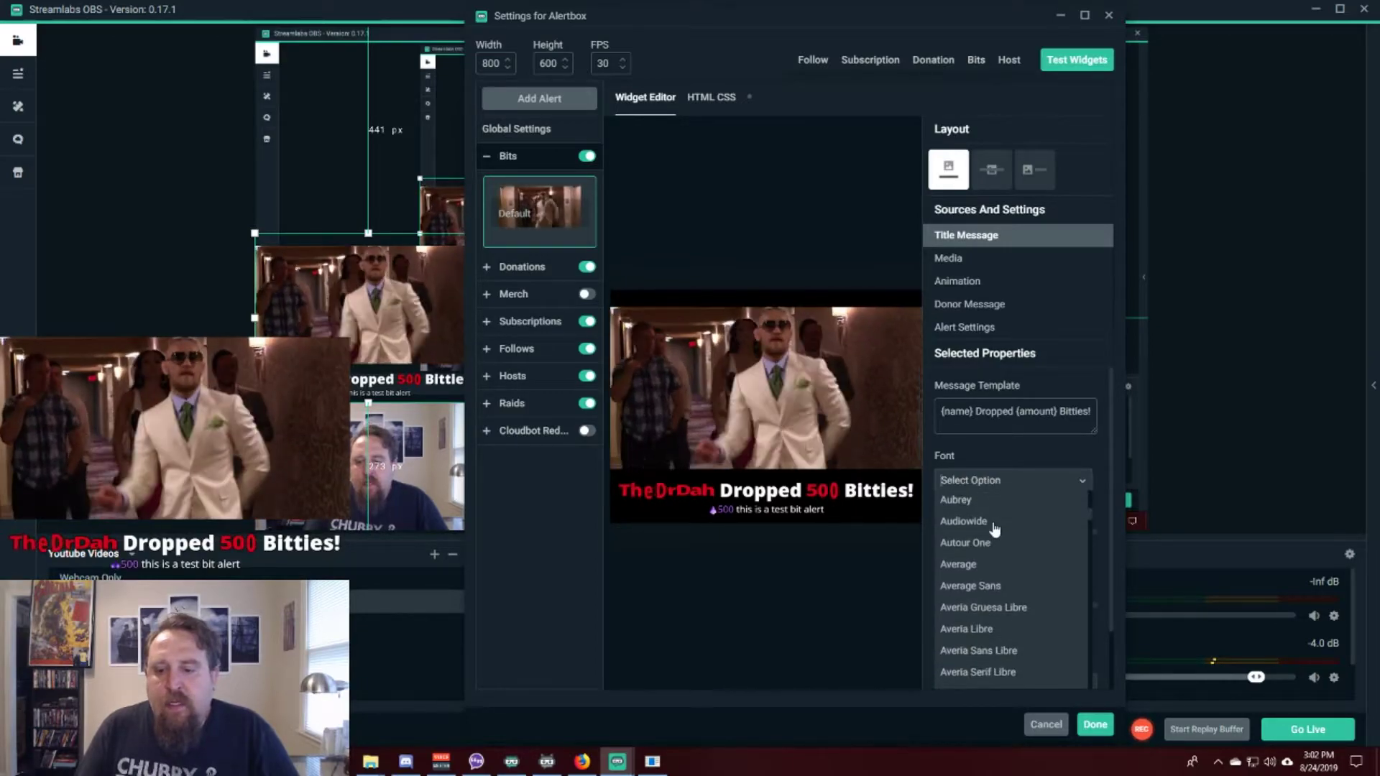
{"action": "scroll", "coordinate": [987, 561], "scroll_direction": "down", "scroll_amount": 3}
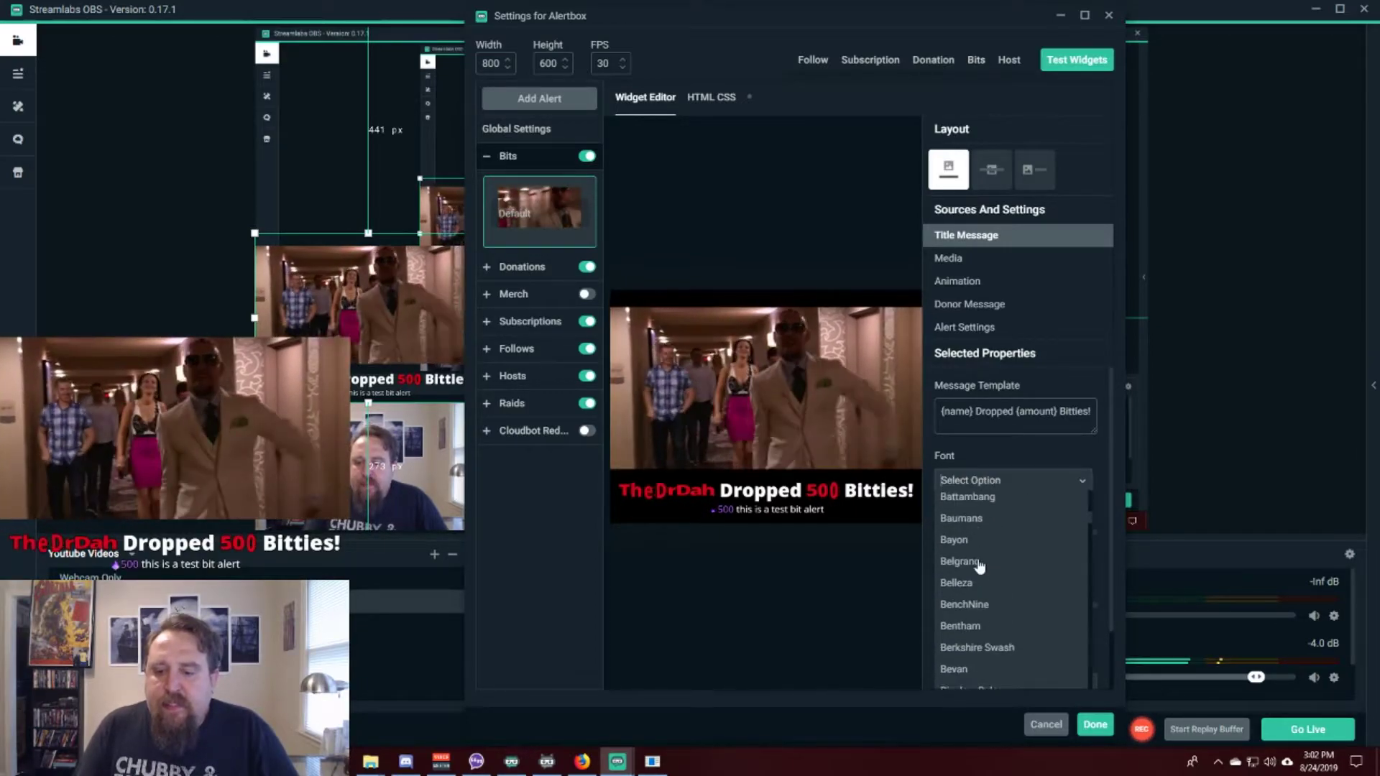
{"action": "scroll", "coordinate": [991, 558], "scroll_direction": "down", "scroll_amount": 3}
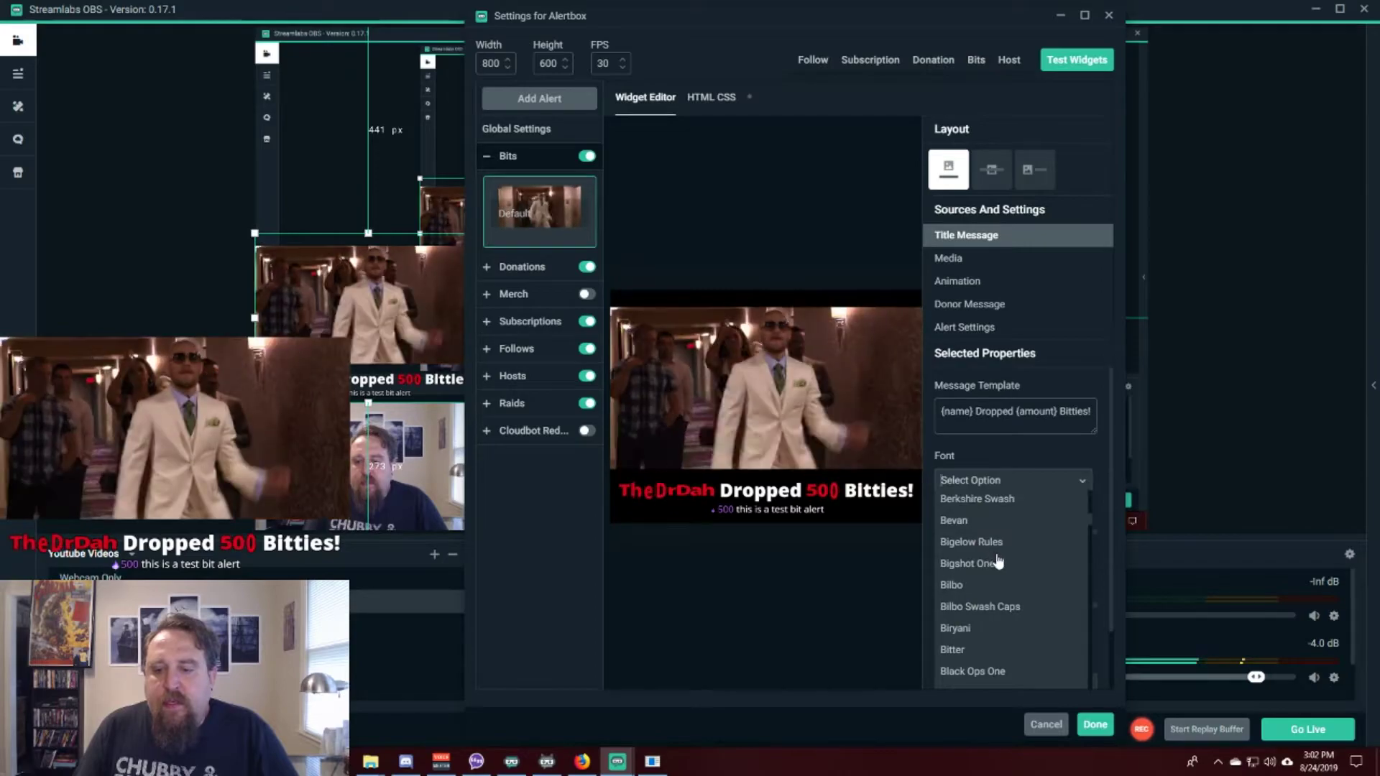
{"action": "scroll", "coordinate": [998, 562], "scroll_direction": "down", "scroll_amount": 3}
{"action": "scroll", "coordinate": [997, 563], "scroll_direction": "down", "scroll_amount": 6}
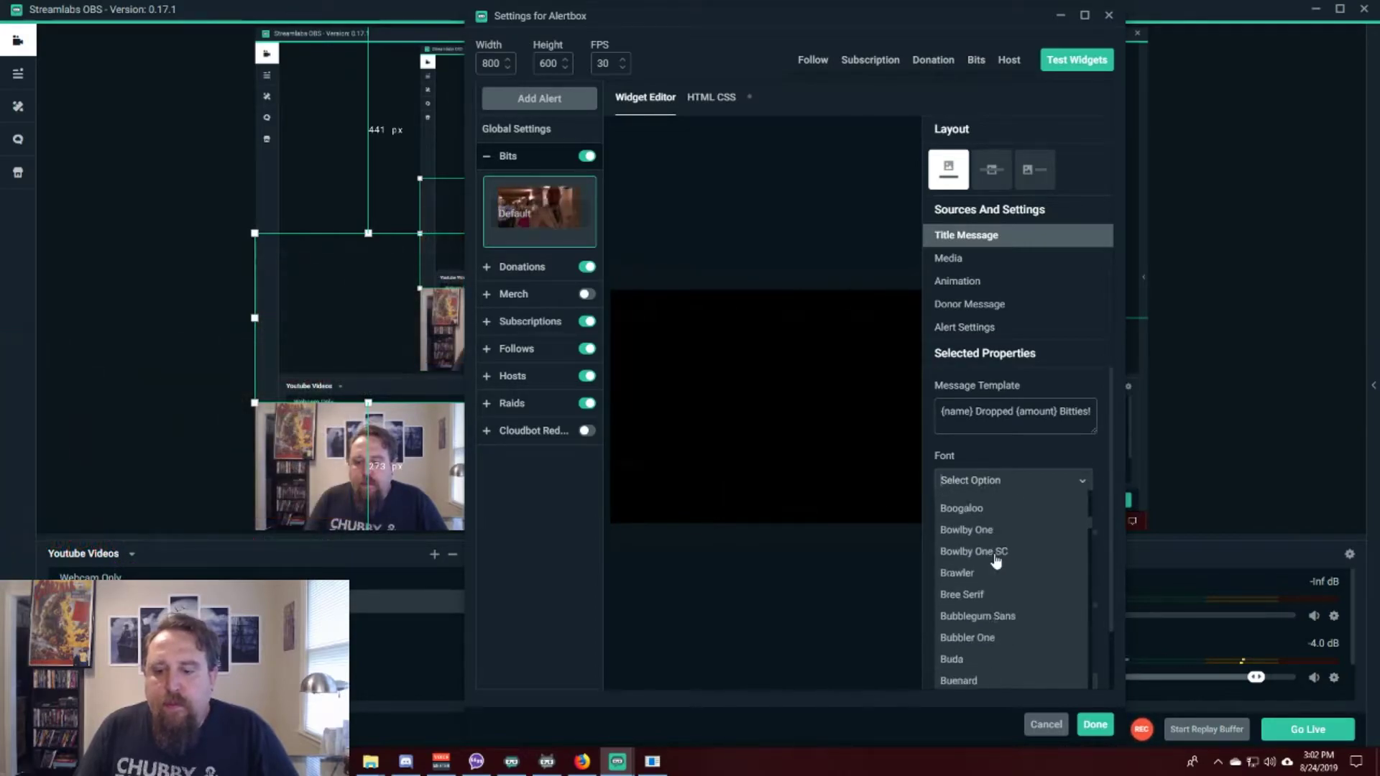
{"action": "scroll", "coordinate": [983, 551], "scroll_direction": "up", "scroll_amount": 1}
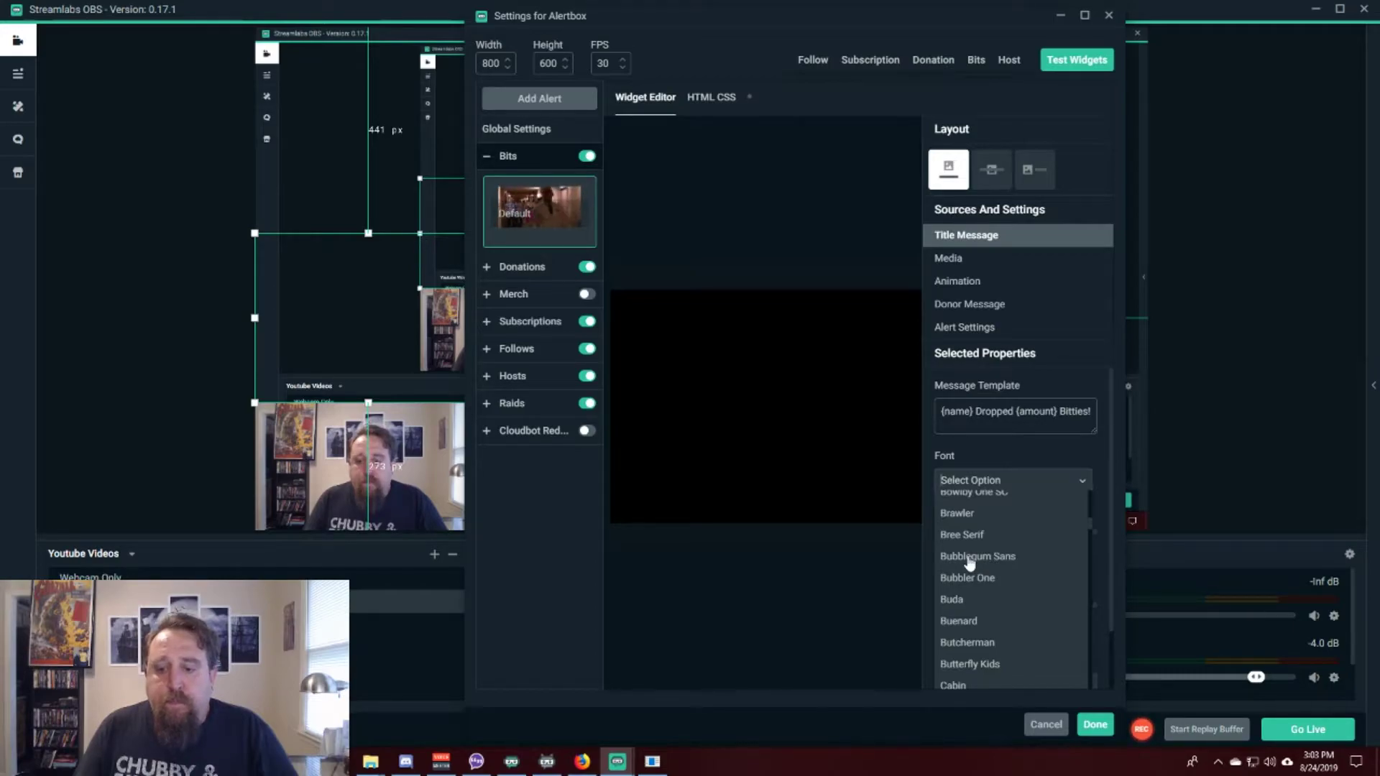
{"action": "left_click", "coordinate": [970, 557]}
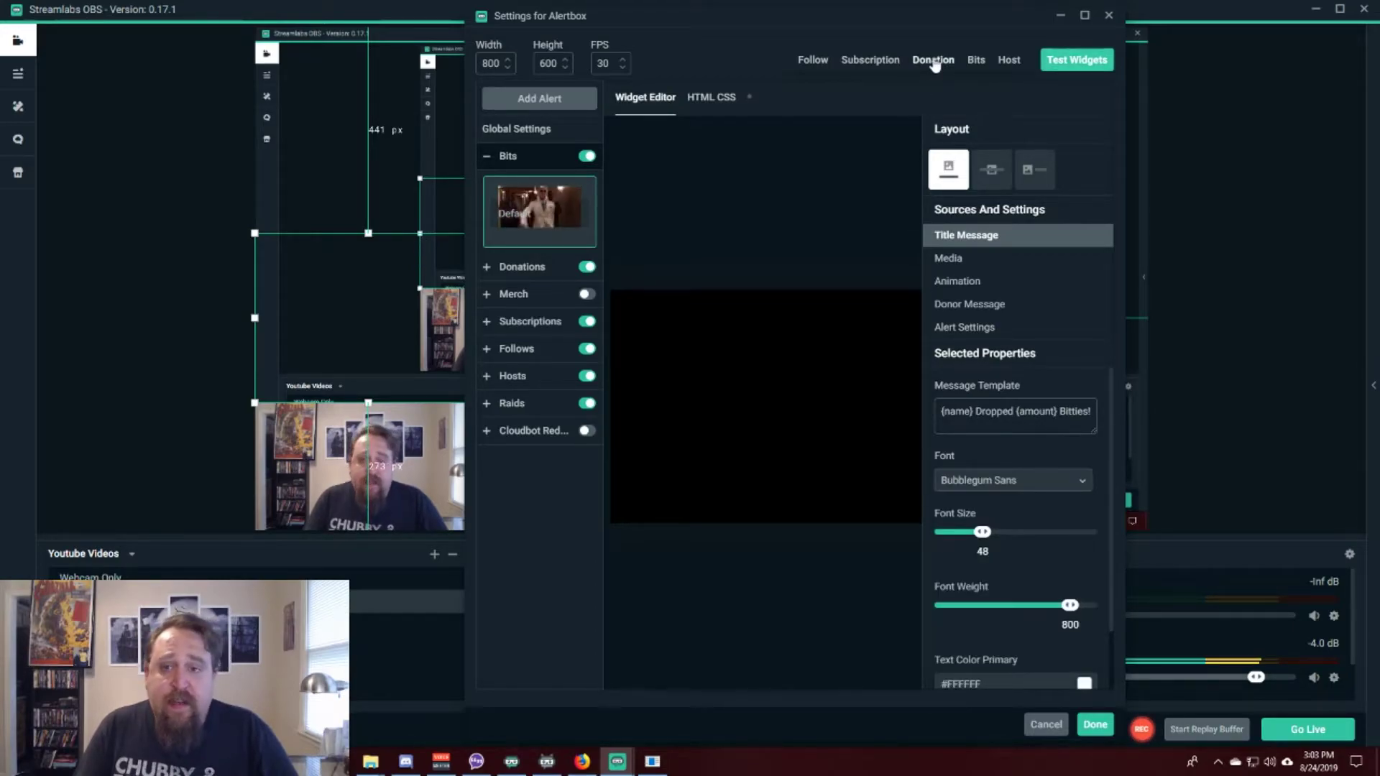
{"action": "left_click", "coordinate": [977, 60]}
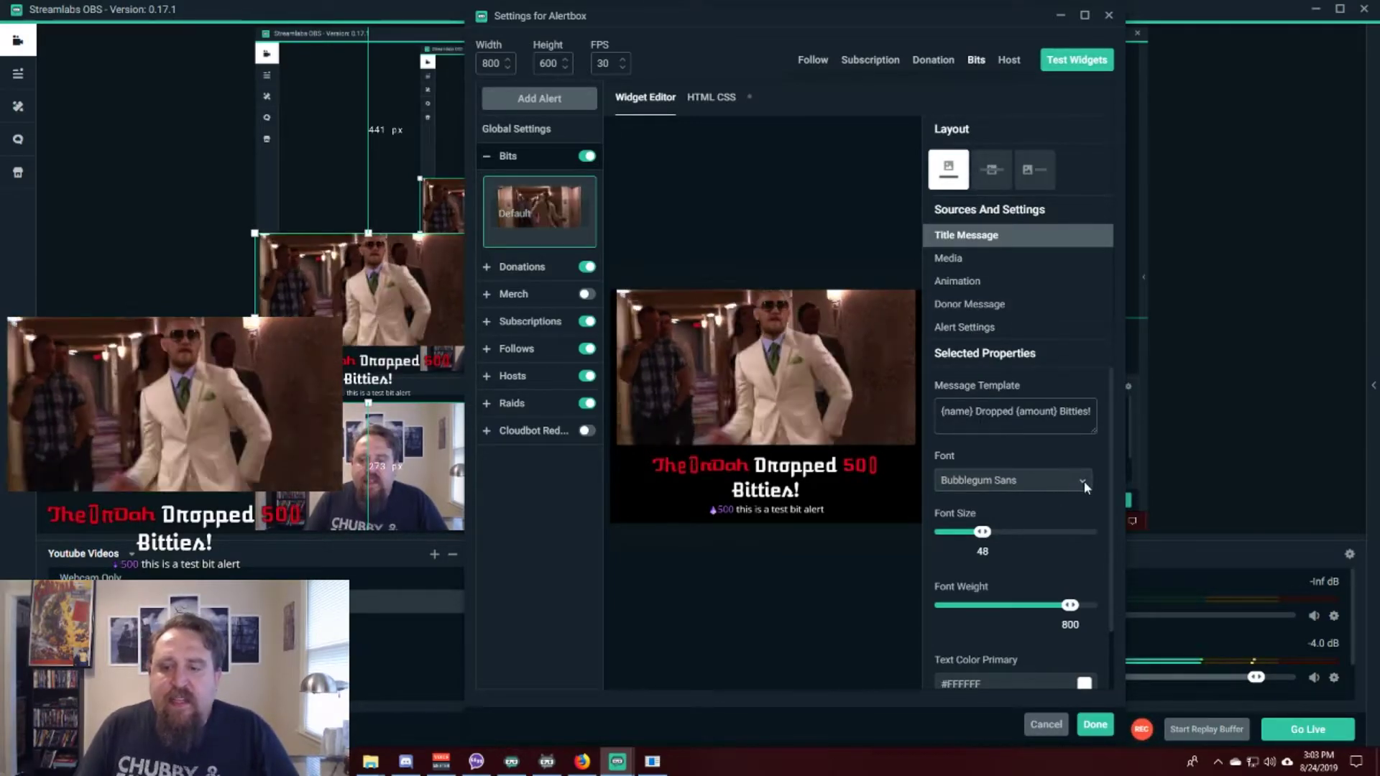
Change the Bits alert's title message font to Clicker Script and play a test bits alert.
{"action": "left_click", "coordinate": [1085, 481]}
{"action": "scroll", "coordinate": [1000, 530], "scroll_direction": "down", "scroll_amount": 3}
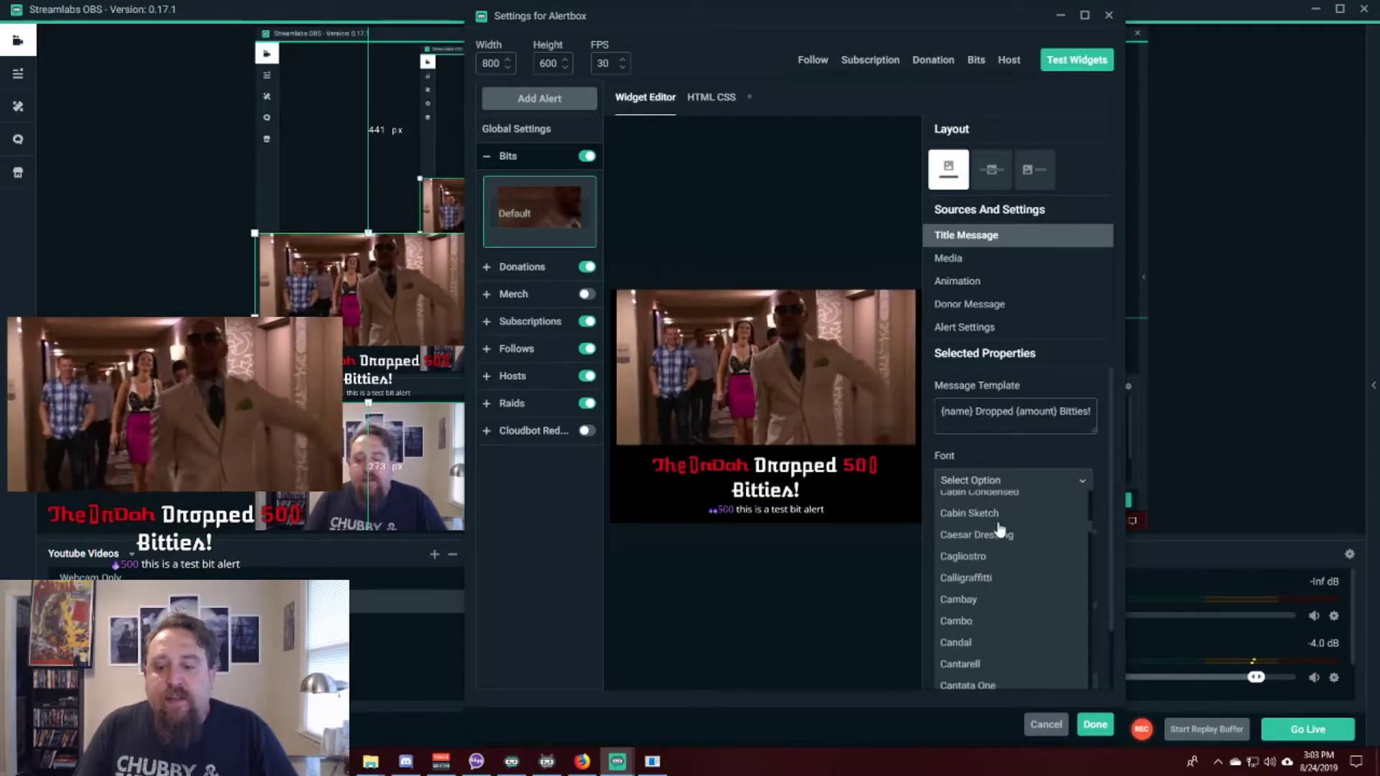
{"action": "scroll", "coordinate": [1001, 531], "scroll_direction": "down", "scroll_amount": 8}
{"action": "scroll", "coordinate": [986, 571], "scroll_direction": "down", "scroll_amount": 8}
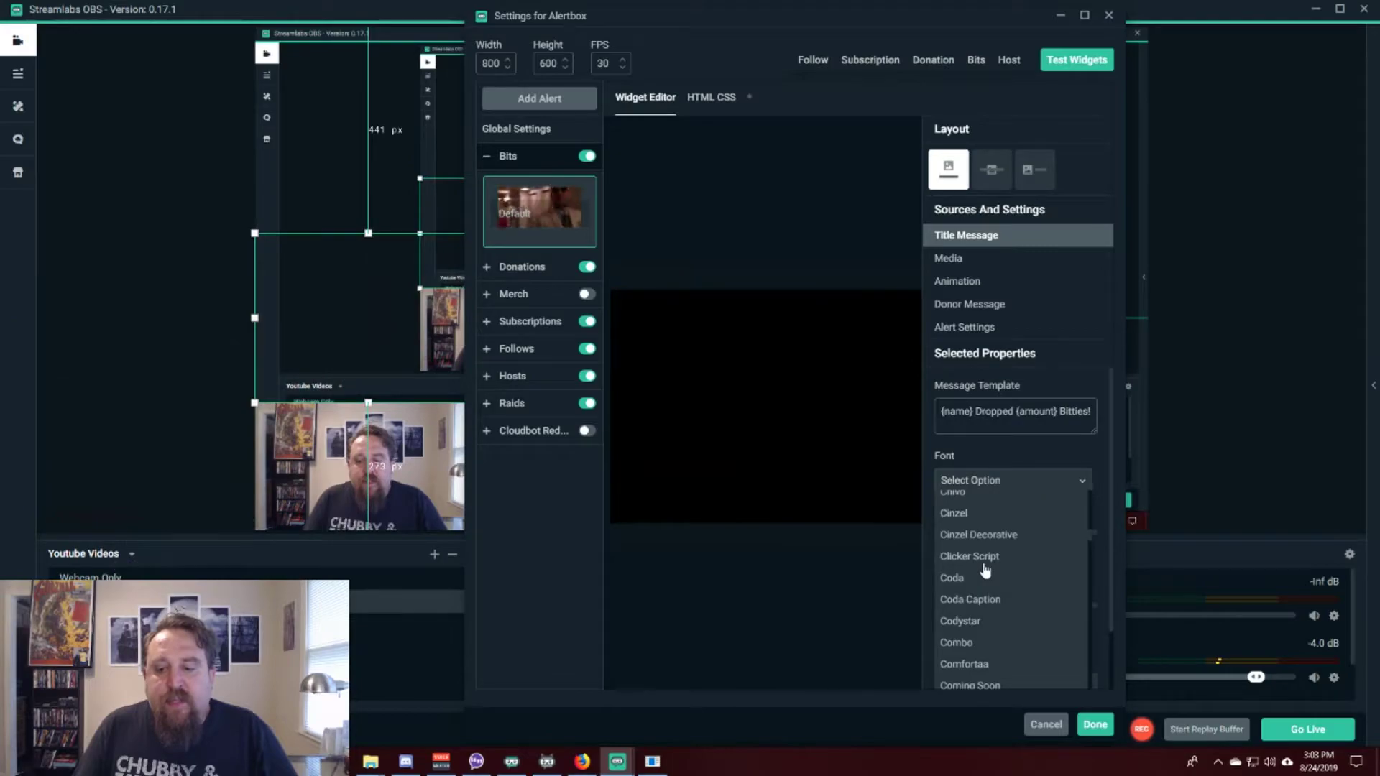
{"action": "left_click", "coordinate": [985, 557]}
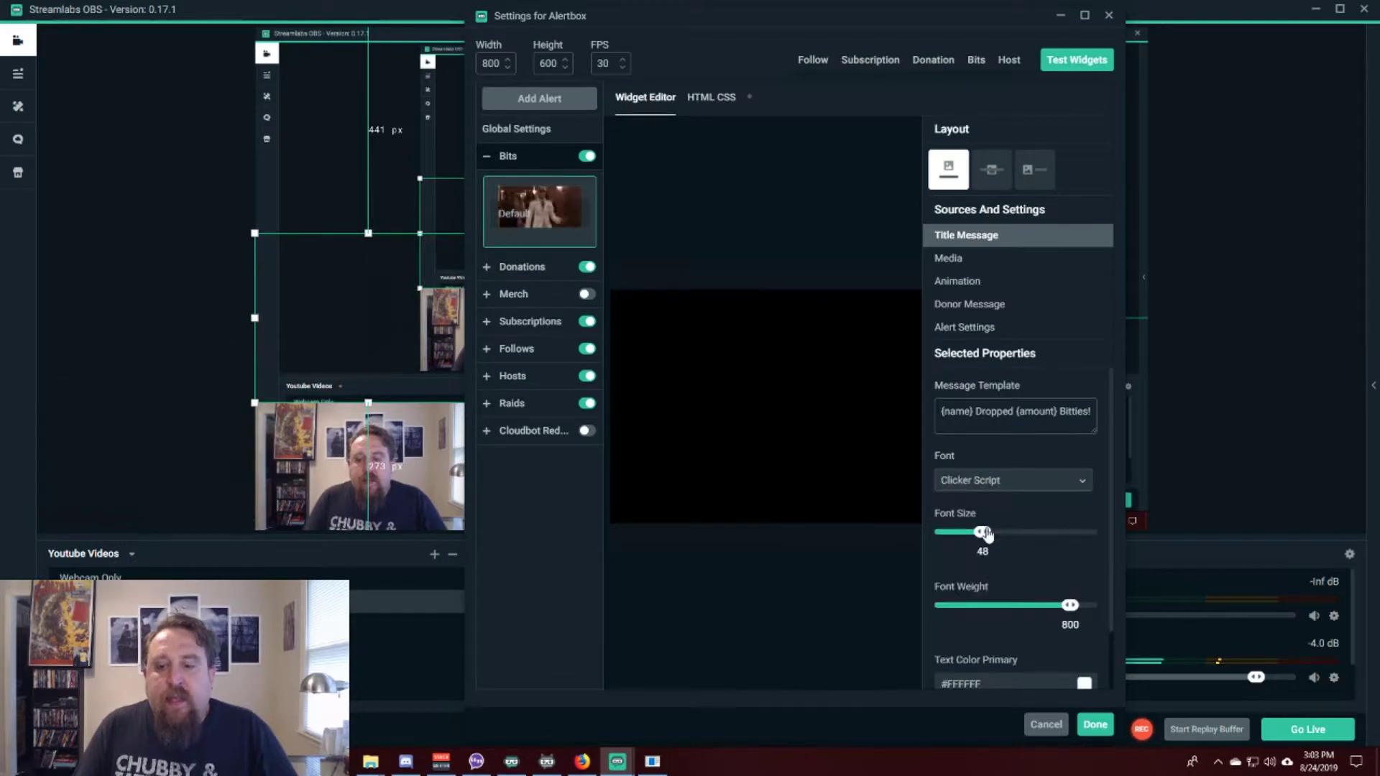
{"action": "left_click", "coordinate": [975, 64]}
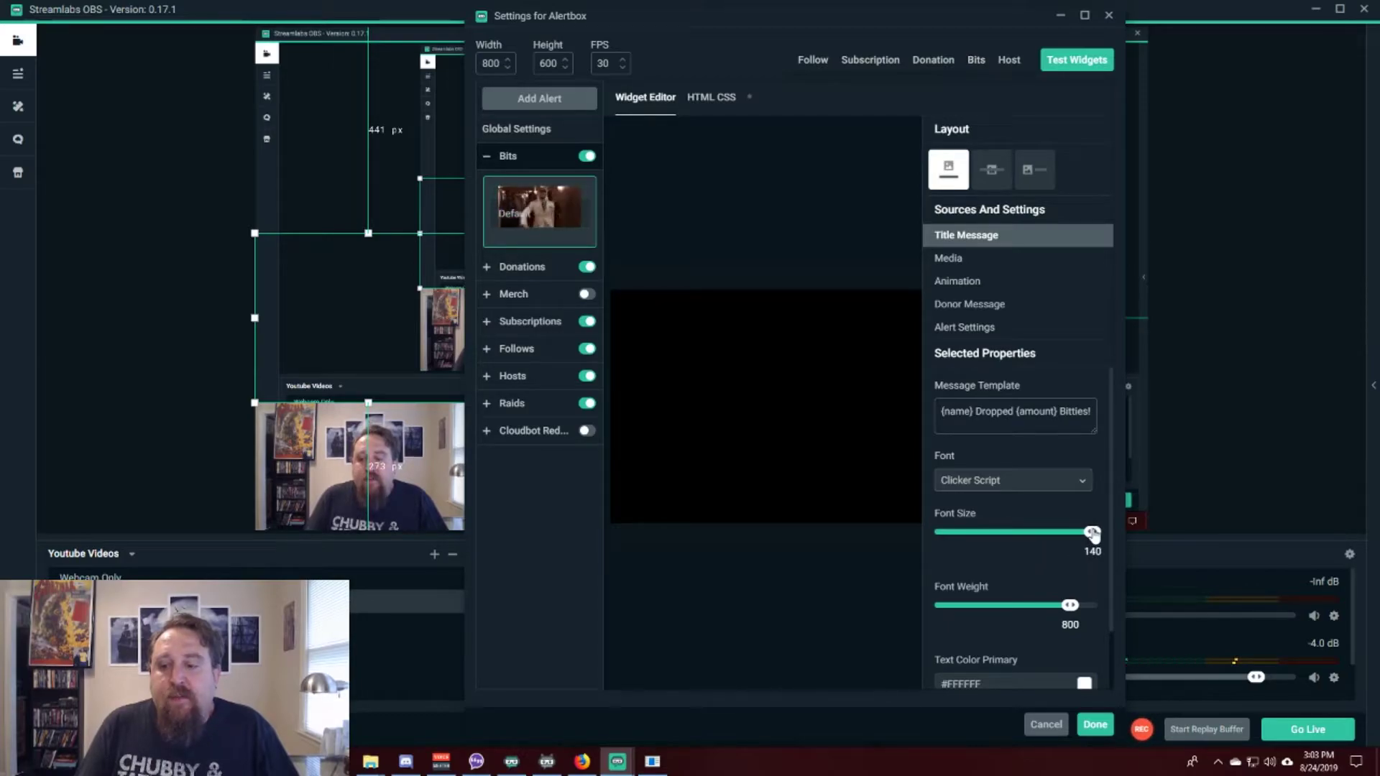
Try title message font sizes of 140 and 32, playing a test bits alert for each.
{"action": "left_click", "coordinate": [978, 62]}
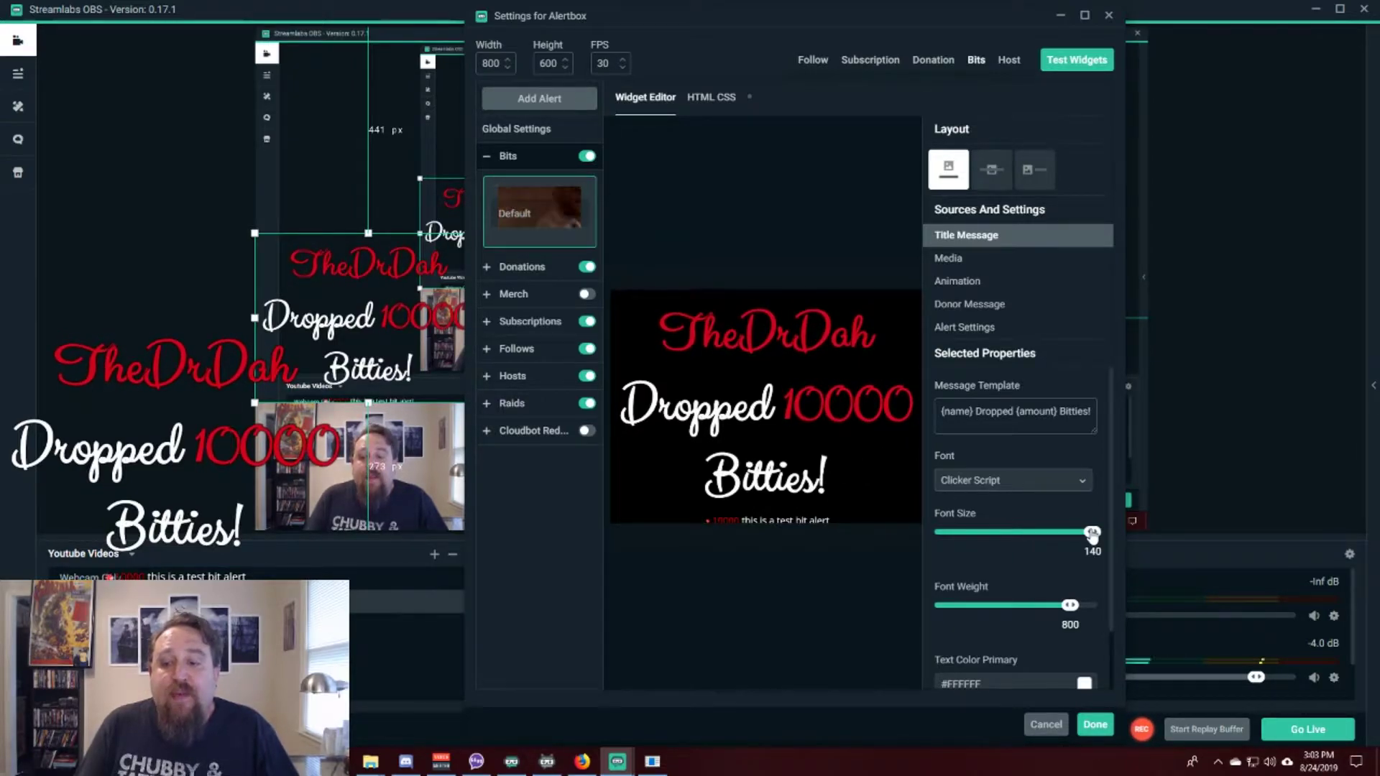
{"action": "left_click_drag", "start_coordinate": [1093, 533], "coordinate": [967, 536]}
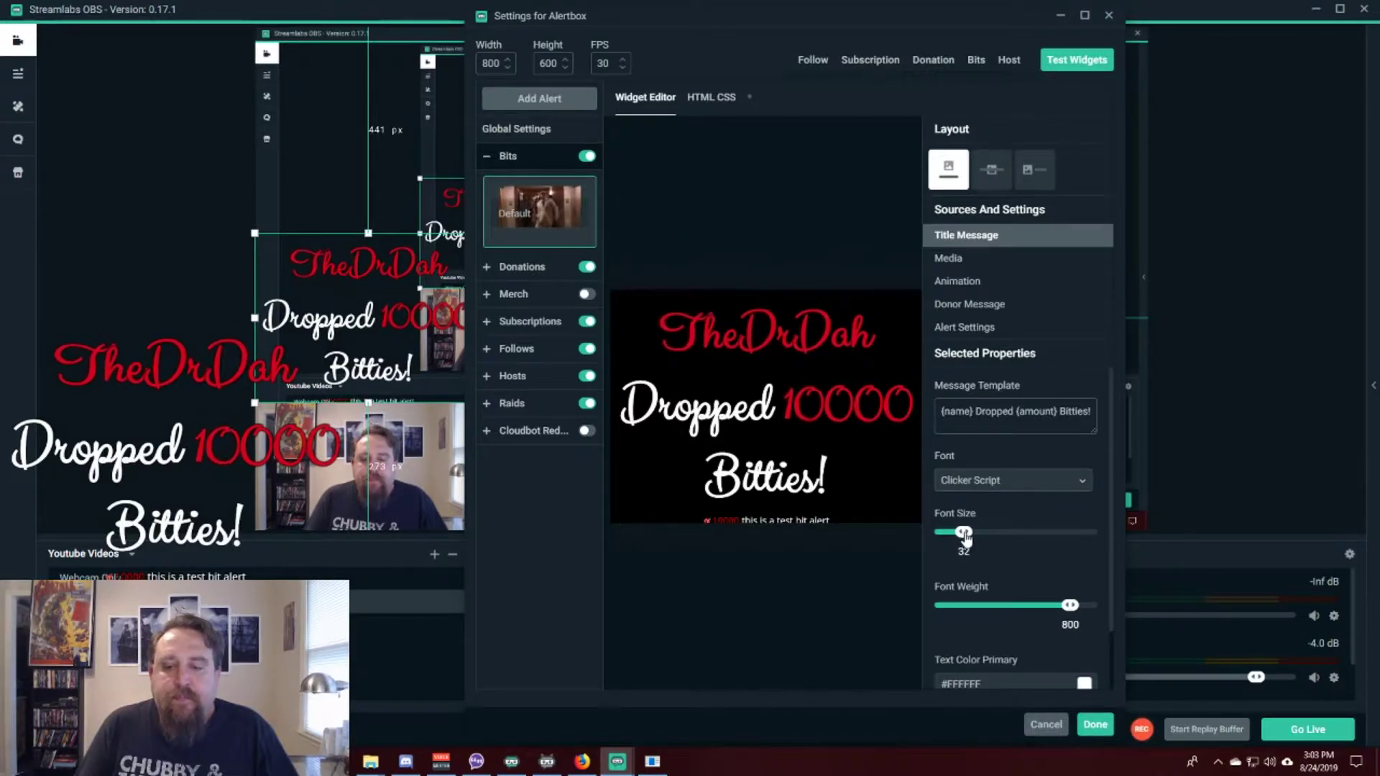
{"action": "left_click", "coordinate": [976, 60]}
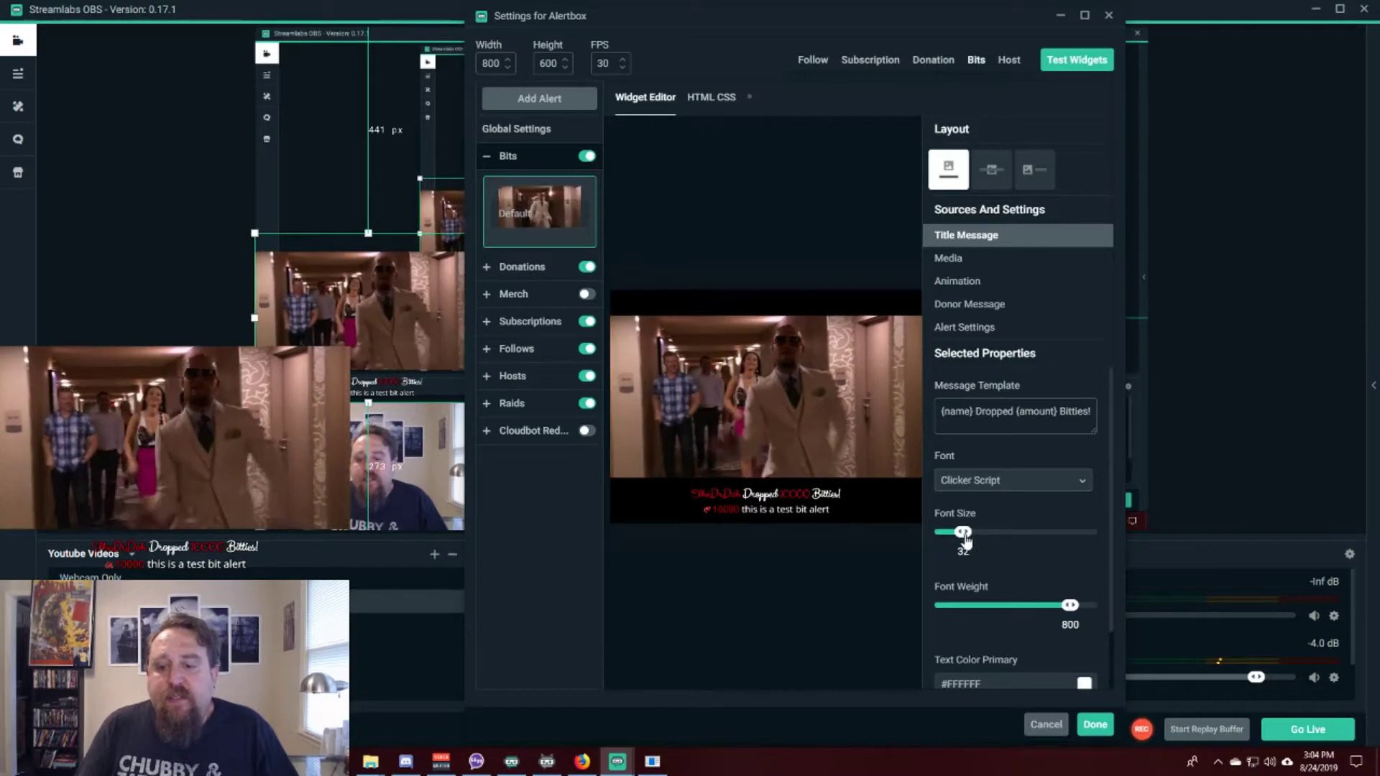
Set the title message's font size to 46 and its font weight to 500, checking the result with test bits alerts.
{"action": "left_click_drag", "start_coordinate": [963, 532], "coordinate": [980, 533]}
{"action": "left_click", "coordinate": [980, 75]}
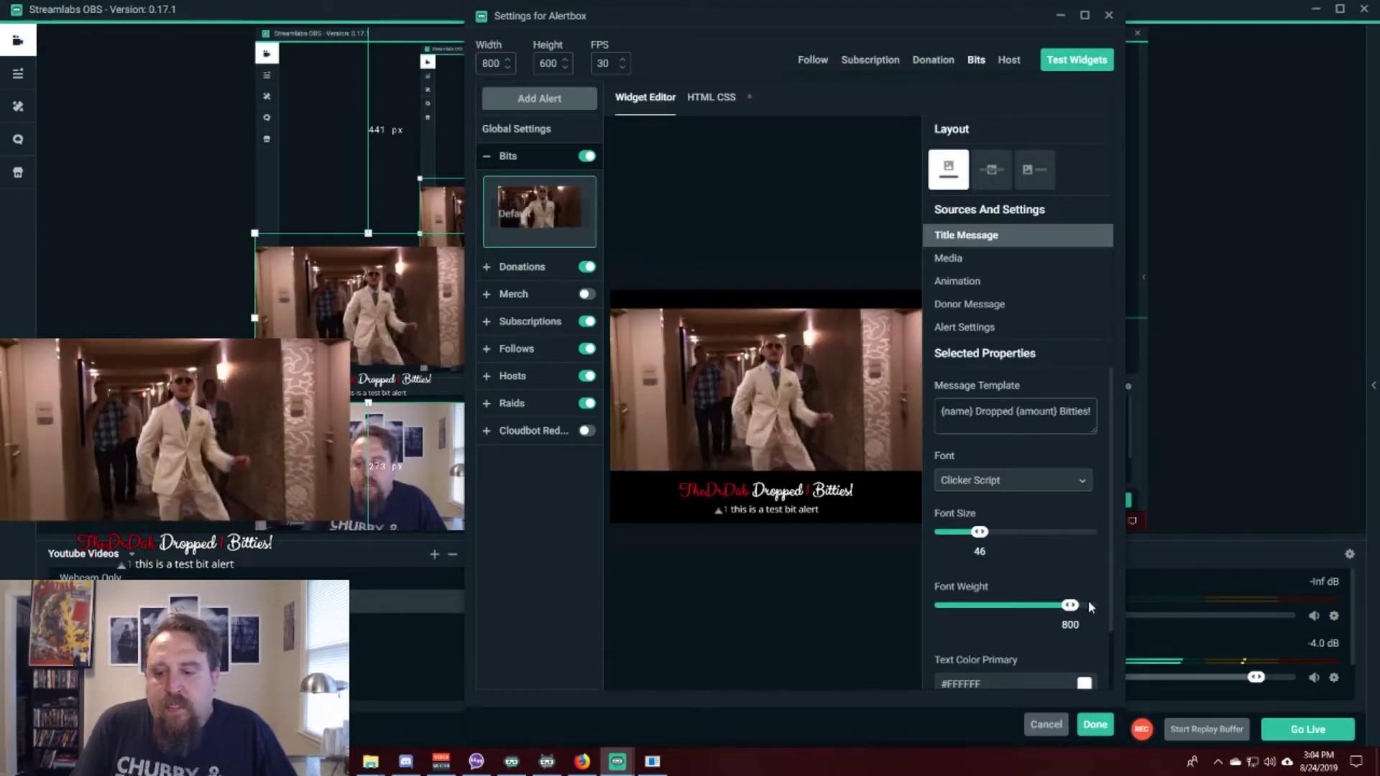
{"action": "left_click_drag", "start_coordinate": [1071, 609], "coordinate": [990, 607]}
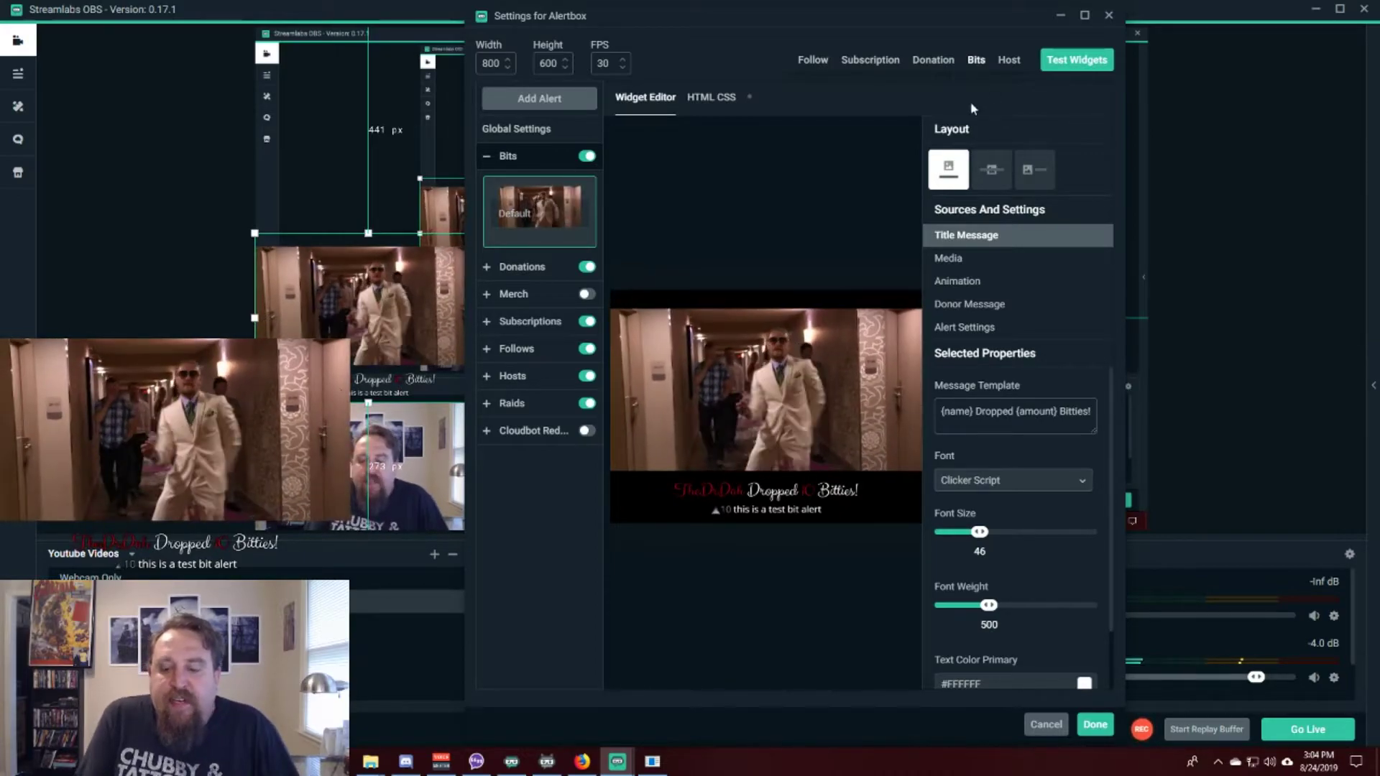
Review the title message's primary and secondary text colors and open the Bits alert's HTML CSS editor.
{"action": "scroll", "coordinate": [1043, 401], "scroll_direction": "down", "scroll_amount": 1}
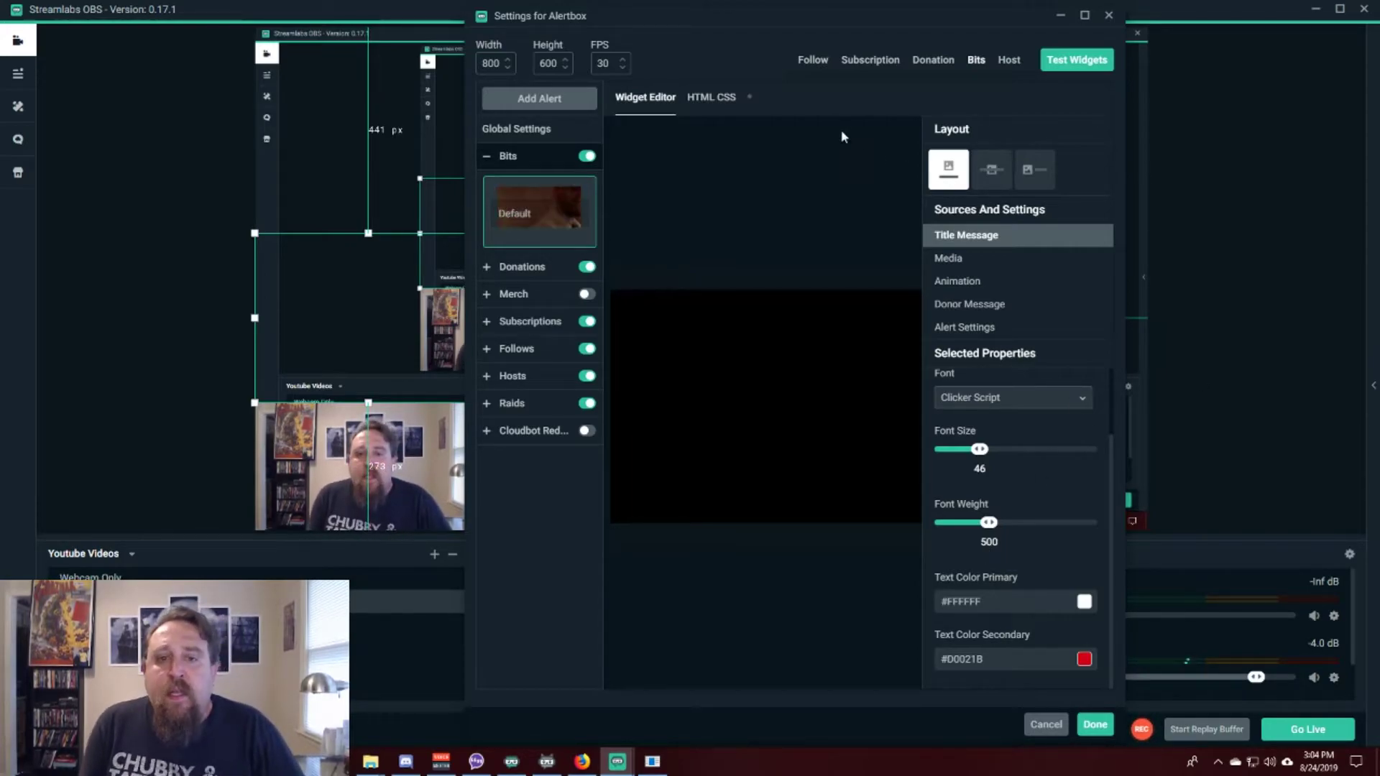
{"action": "left_click", "coordinate": [710, 101]}
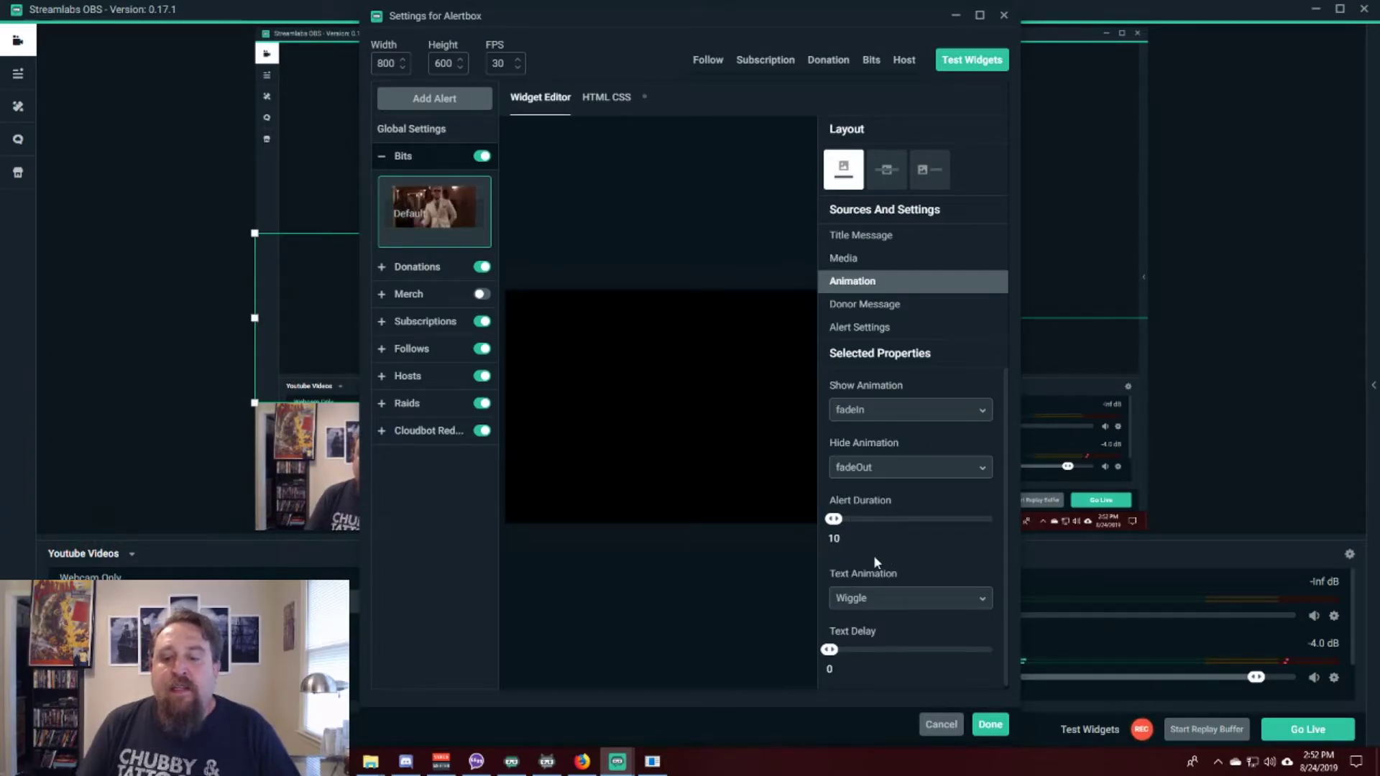
Set the Bits alert's text animation to Rubber Band.
{"action": "left_click", "coordinate": [982, 601]}
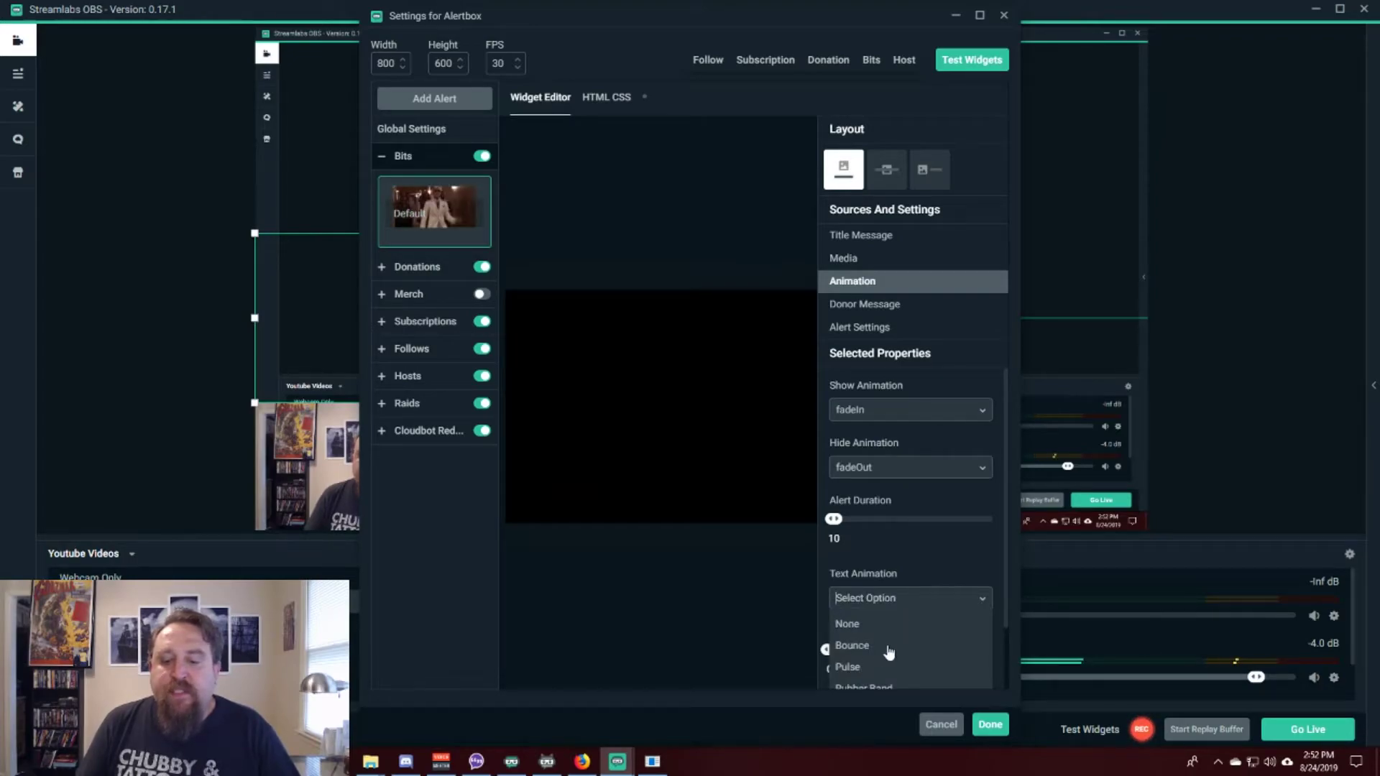
{"action": "scroll", "coordinate": [887, 650], "scroll_direction": "down", "scroll_amount": 1}
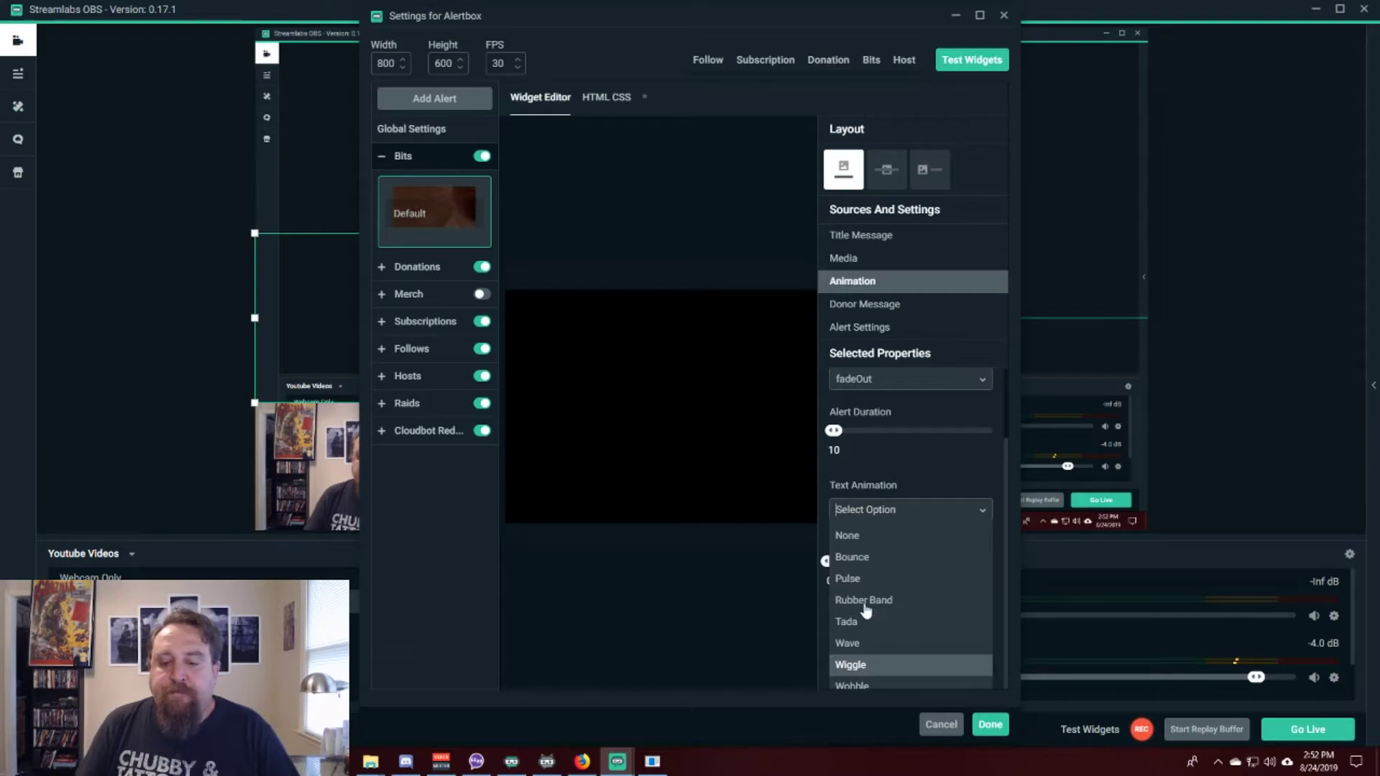
{"action": "left_click", "coordinate": [863, 601]}
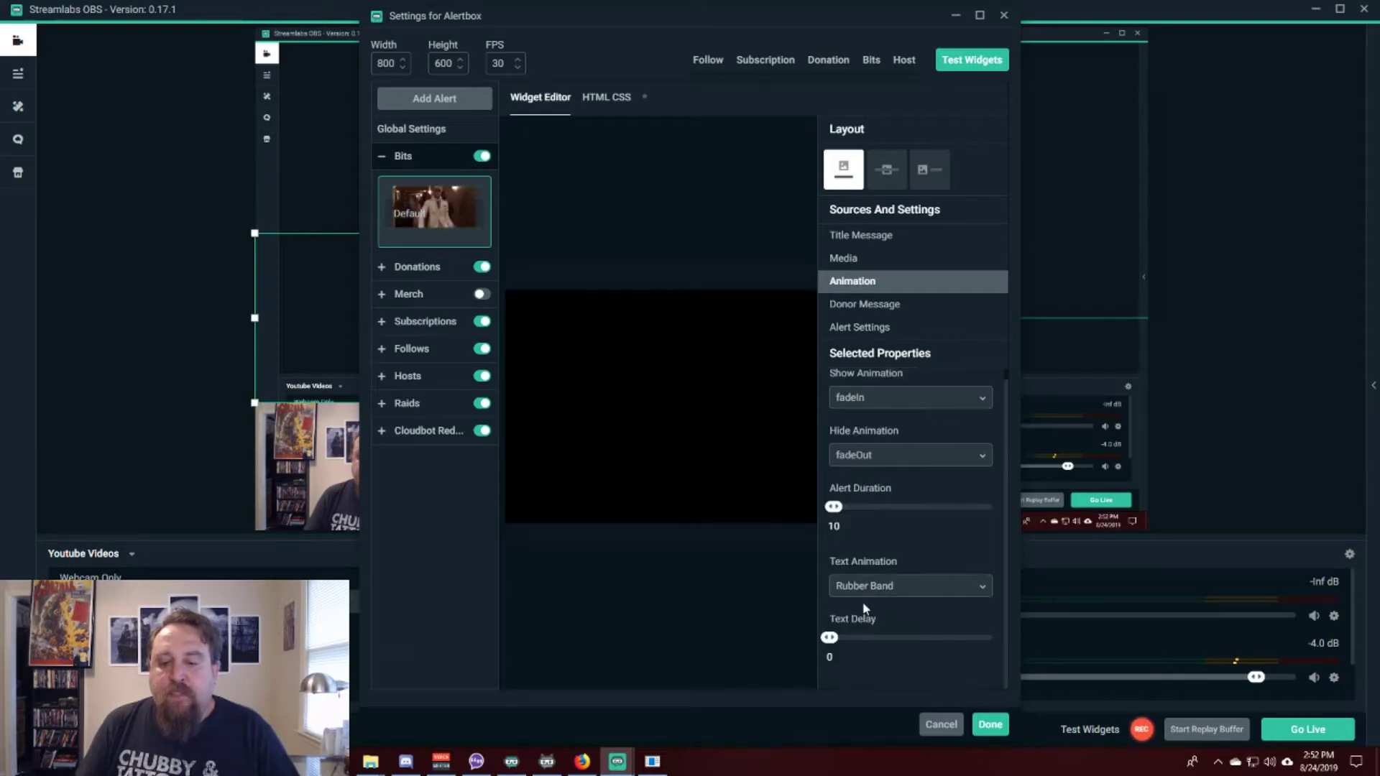
Remove the sound file from the Bits alert's media and play a test bits alert.
{"action": "left_click", "coordinate": [850, 264]}
{"action": "left_click", "coordinate": [927, 531]}
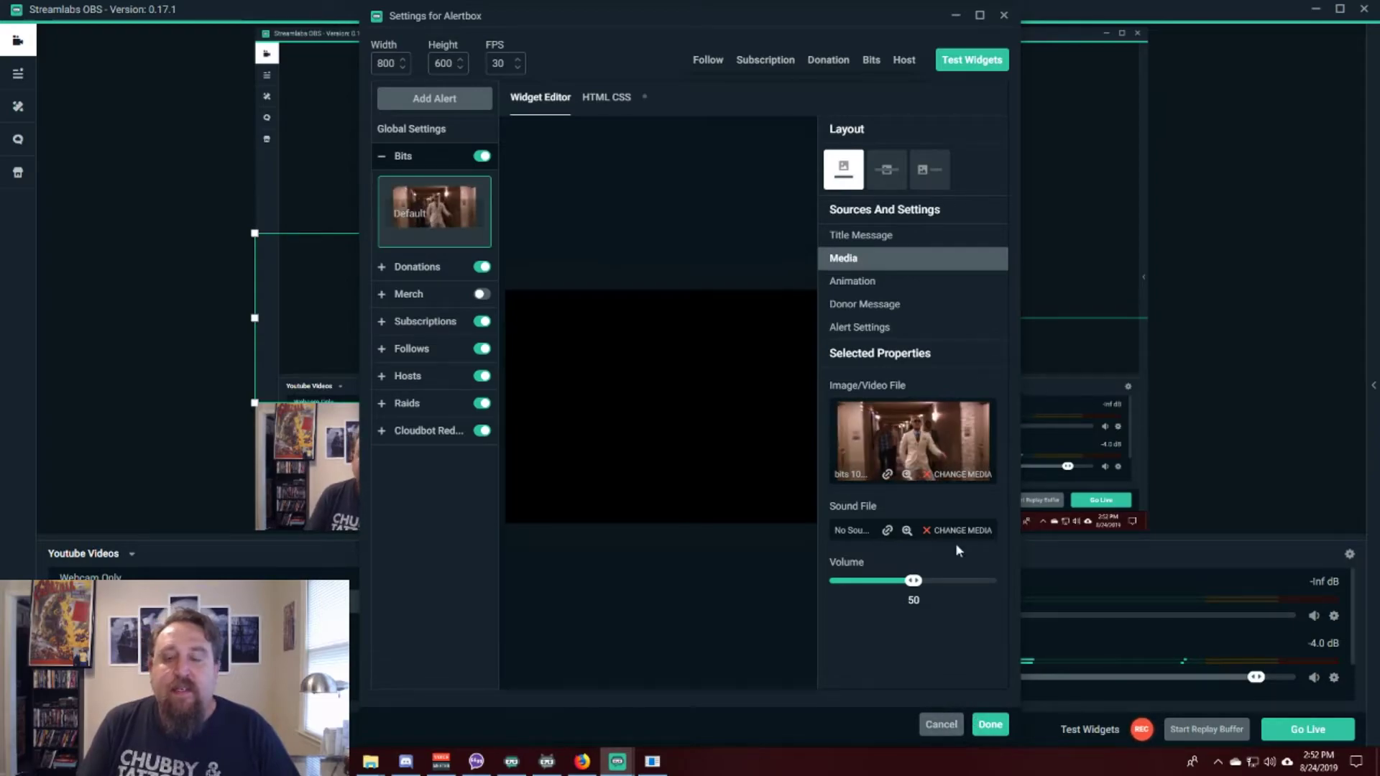
{"action": "left_click", "coordinate": [872, 61]}
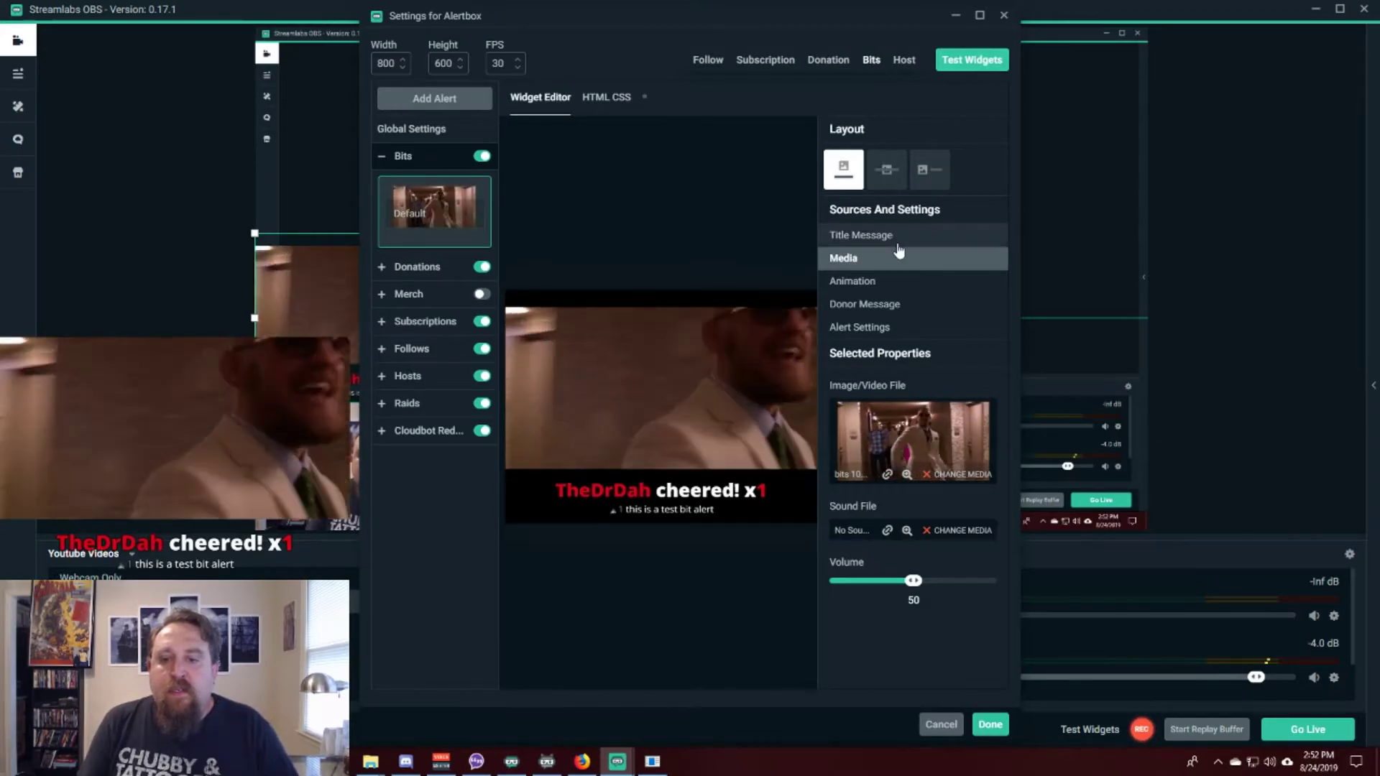
{"action": "left_click", "coordinate": [867, 284]}
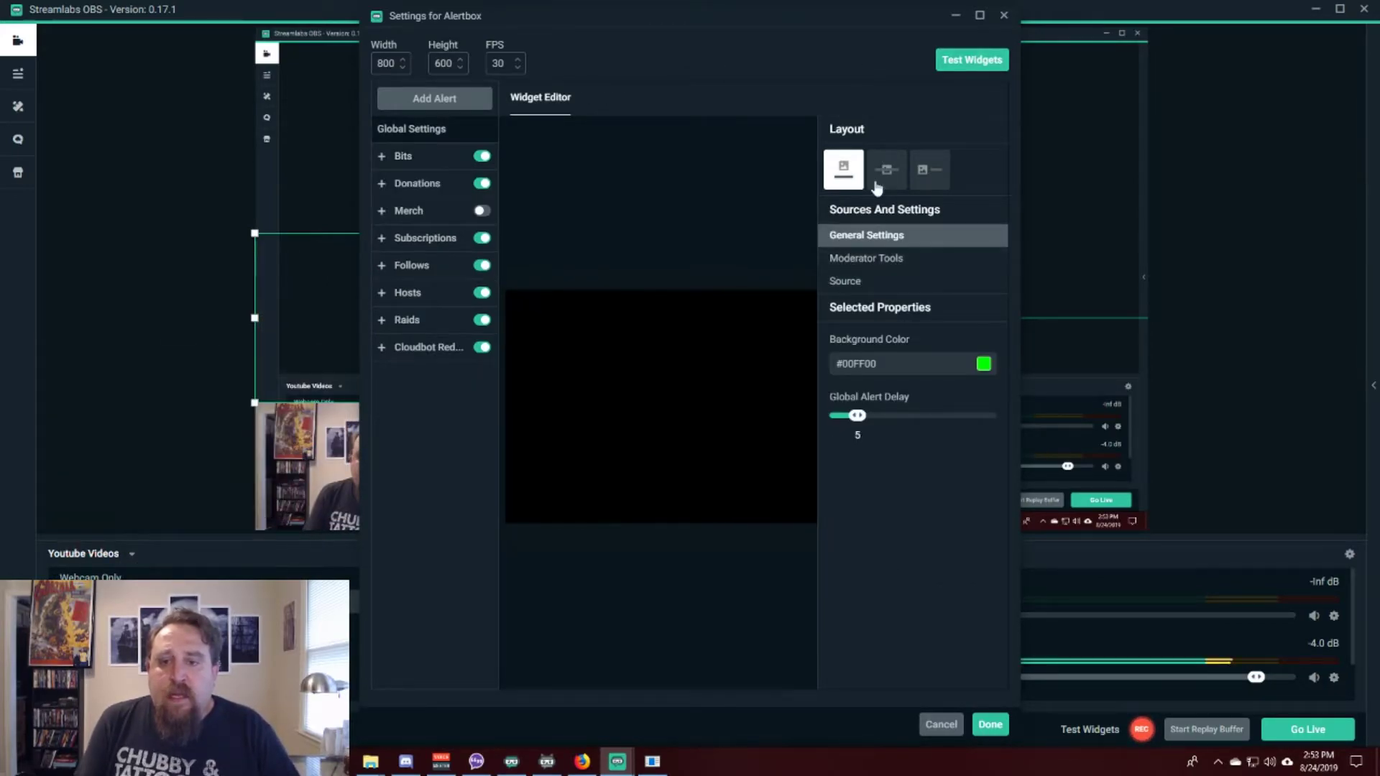
Expand the Bits alert and review its donor message options and the minimum amount that triggers the alert.
{"action": "left_click", "coordinate": [384, 157]}
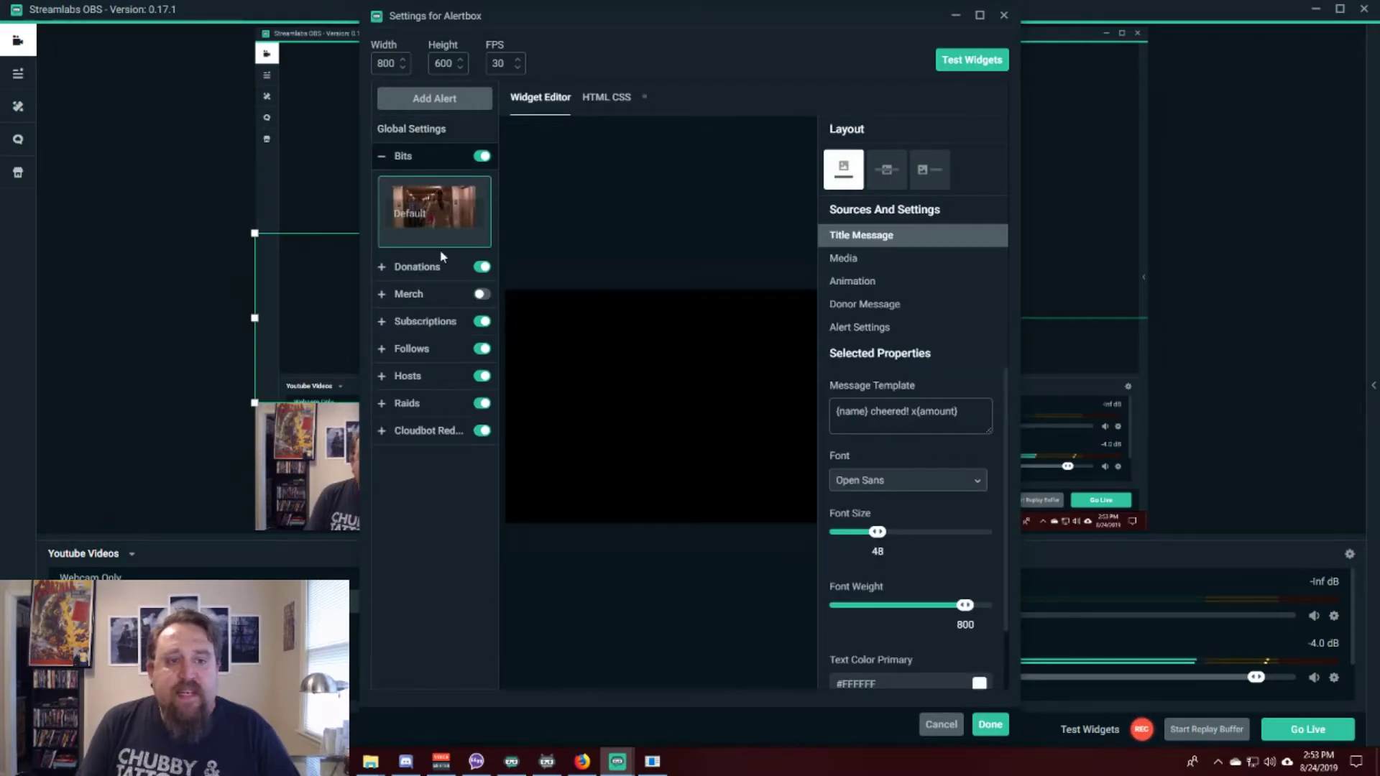
{"action": "left_click", "coordinate": [865, 305]}
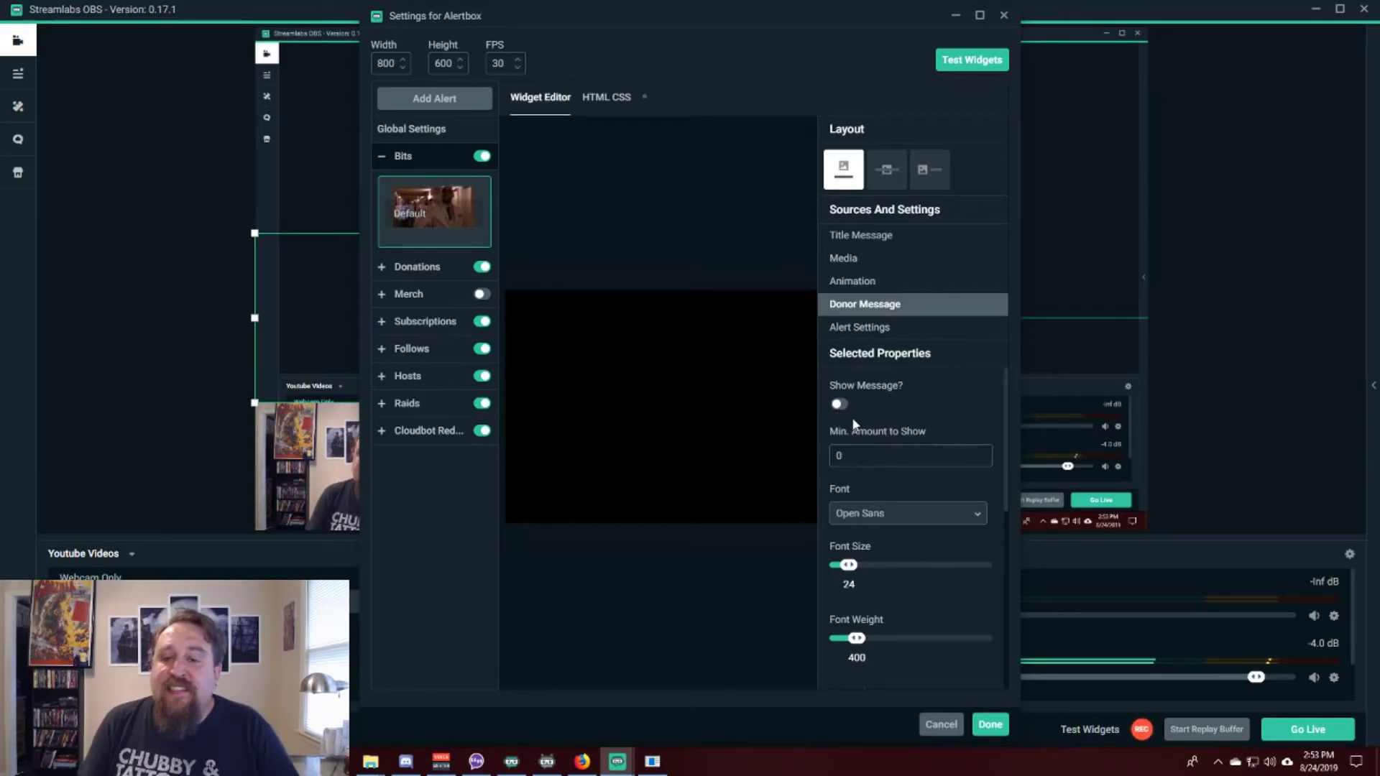
{"action": "left_click", "coordinate": [876, 331]}
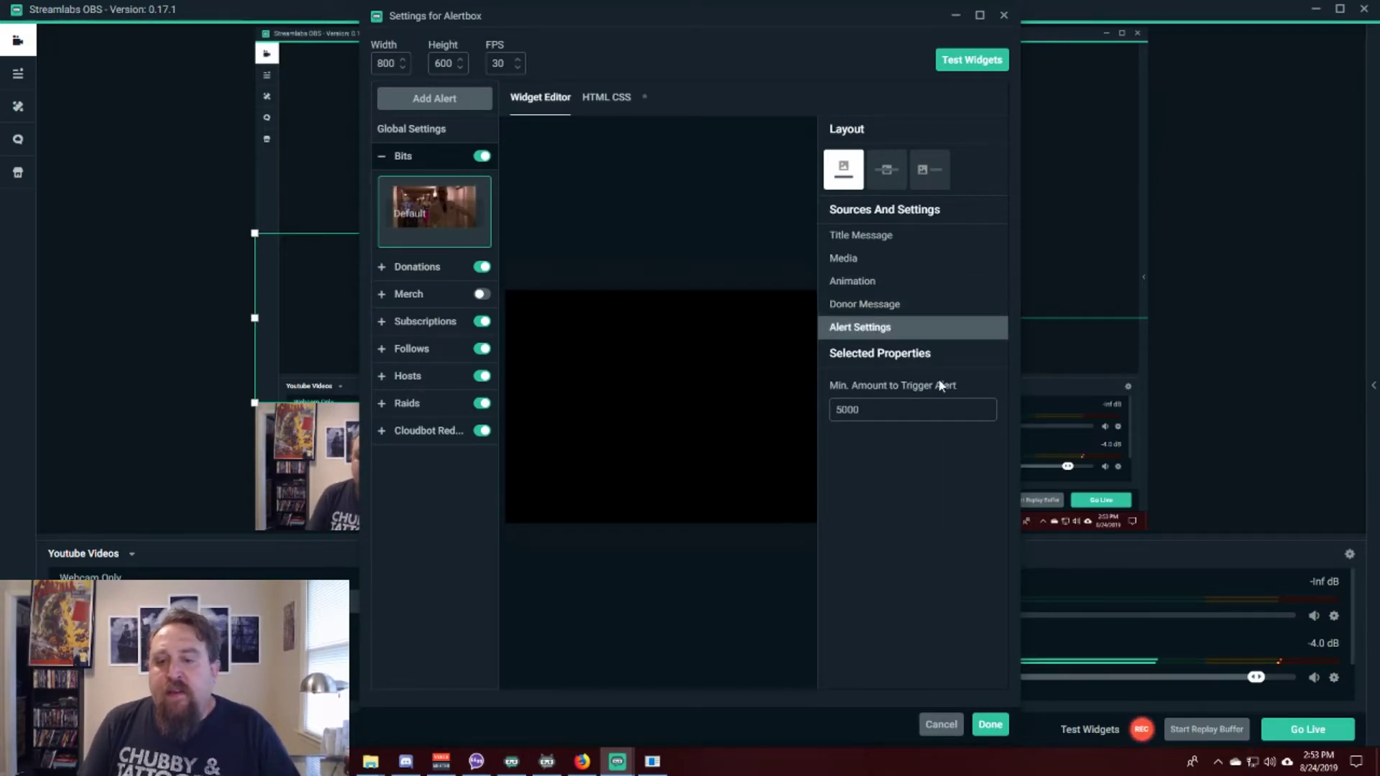
Set the Bits alert's minimum amount to trigger the alert to 1.
{"action": "left_click_drag", "start_coordinate": [878, 410], "coordinate": [818, 415]}
{"action": "left_click", "coordinate": [863, 411]}
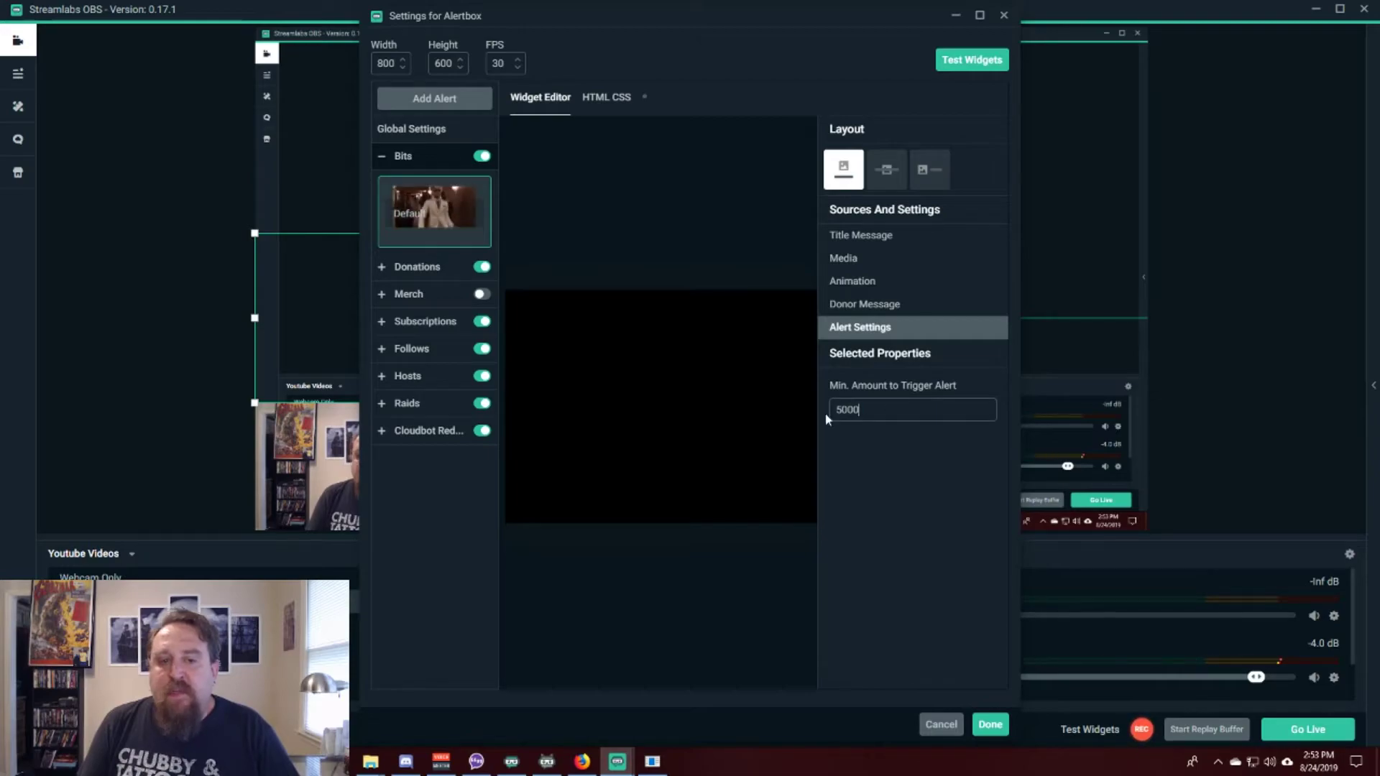
{"action": "double_click", "coordinate": [849, 411]}
{"action": "type", "text": "1"}
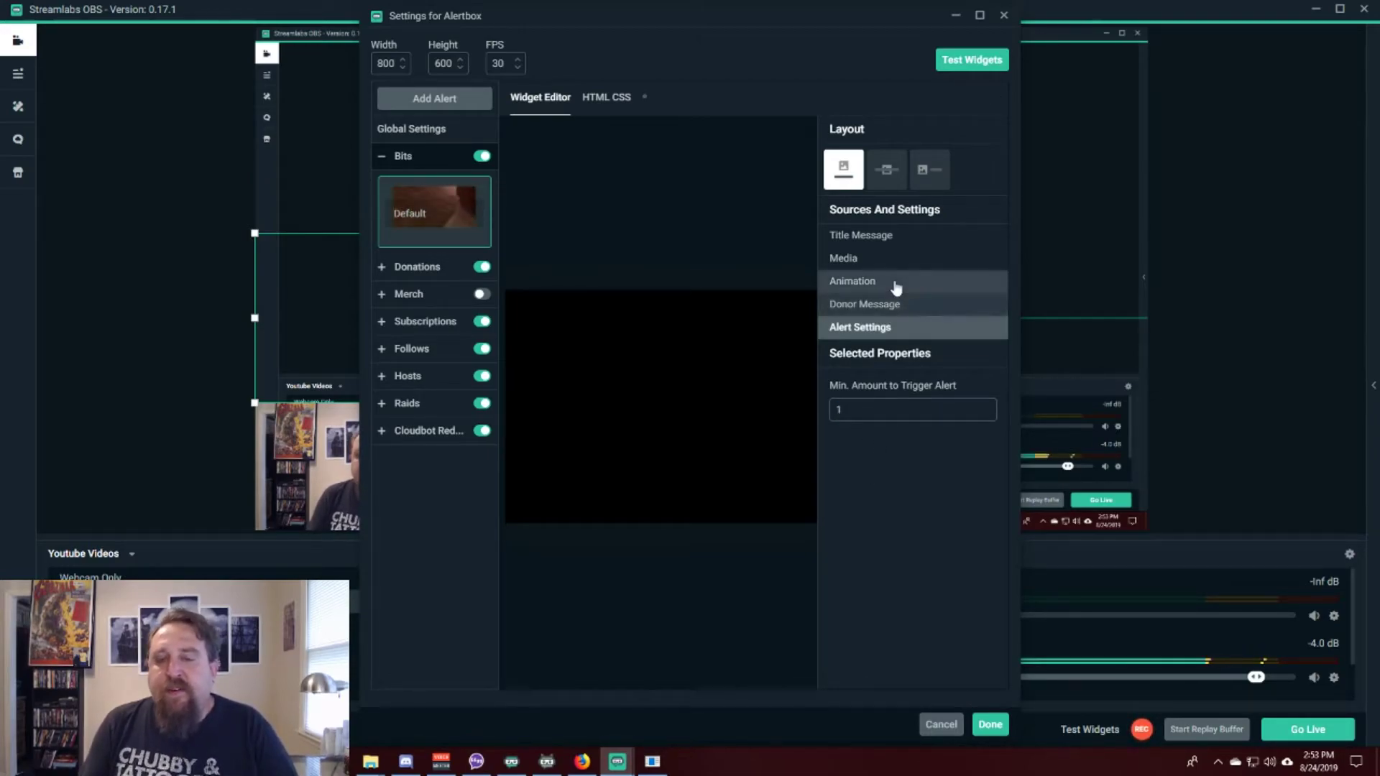
Review the Bits alert's title message settings and play a test bits alert.
{"action": "left_click", "coordinate": [866, 237]}
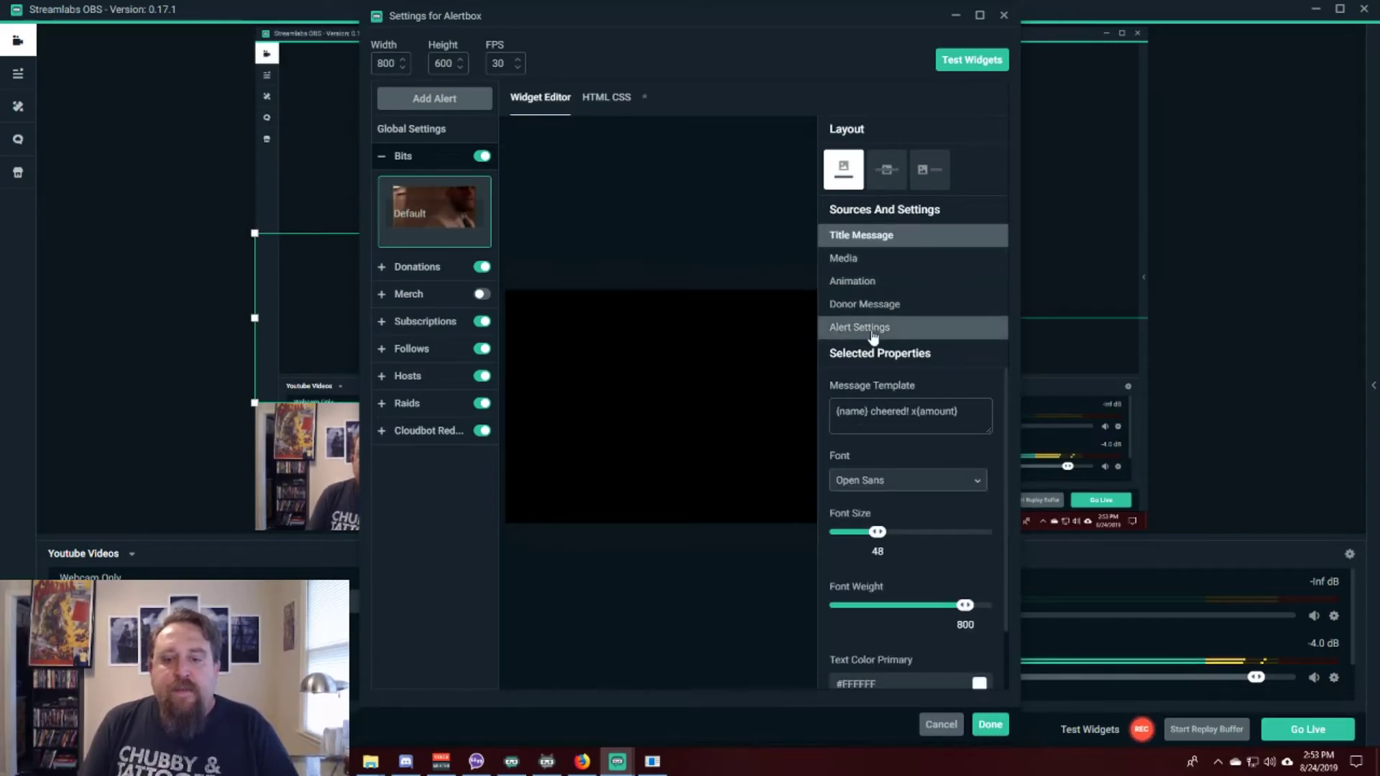
{"action": "scroll", "coordinate": [908, 496], "scroll_direction": "down", "scroll_amount": 1}
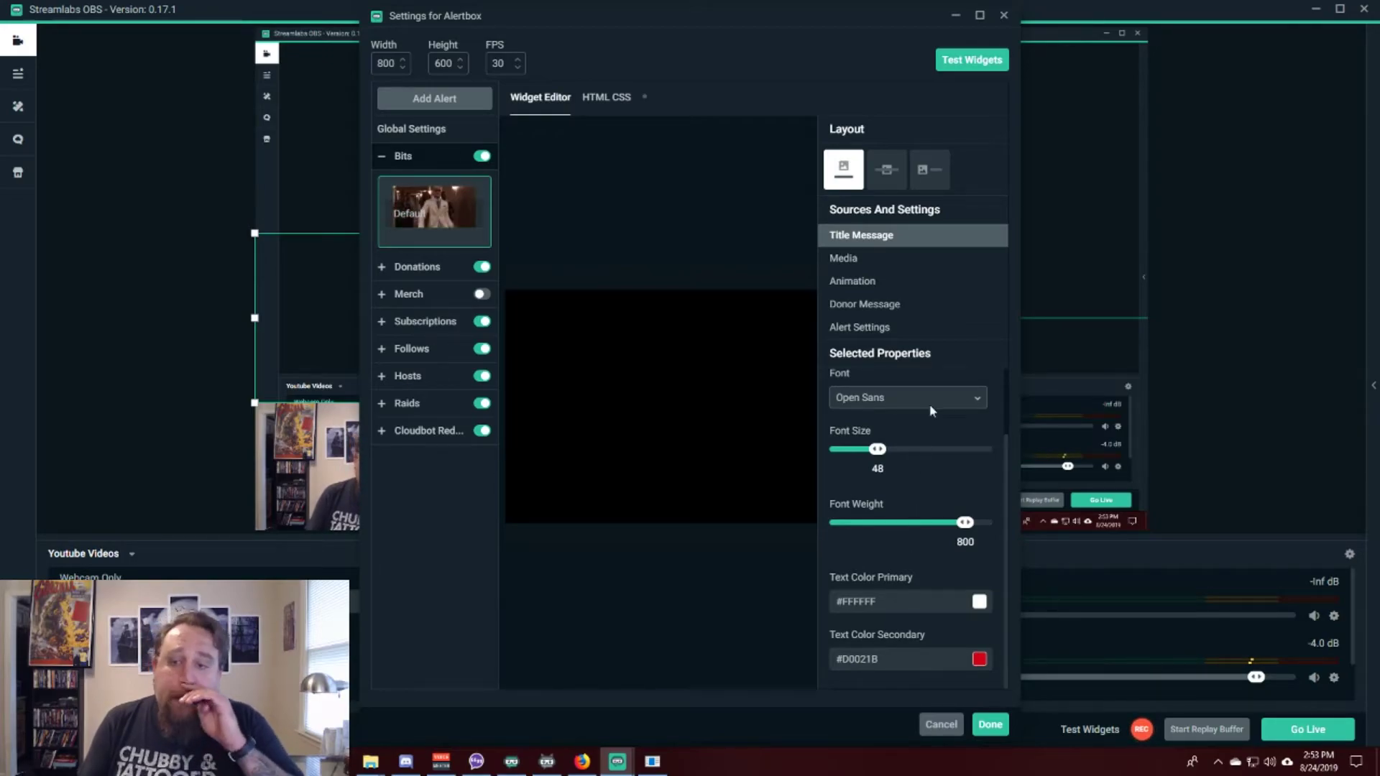
{"action": "left_click", "coordinate": [979, 67]}
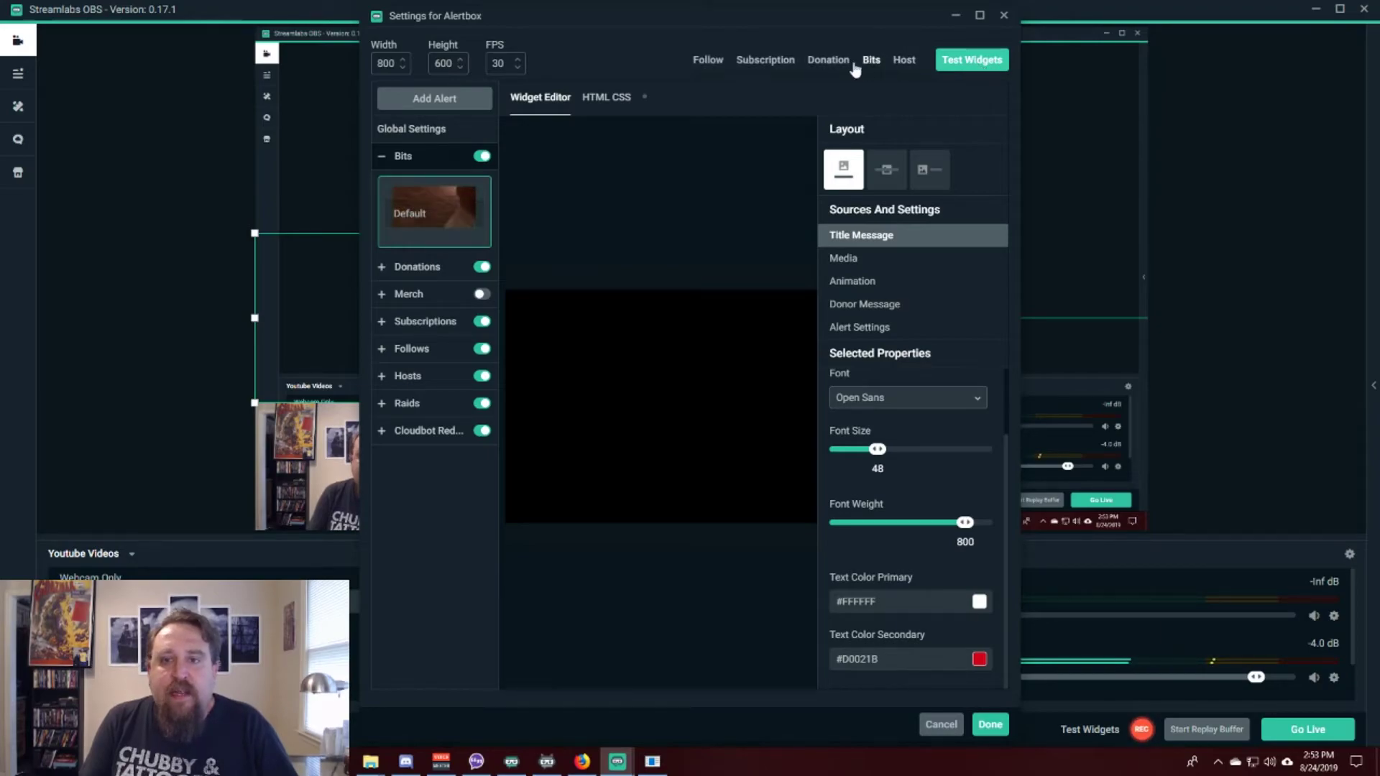
{"action": "left_click", "coordinate": [871, 62]}
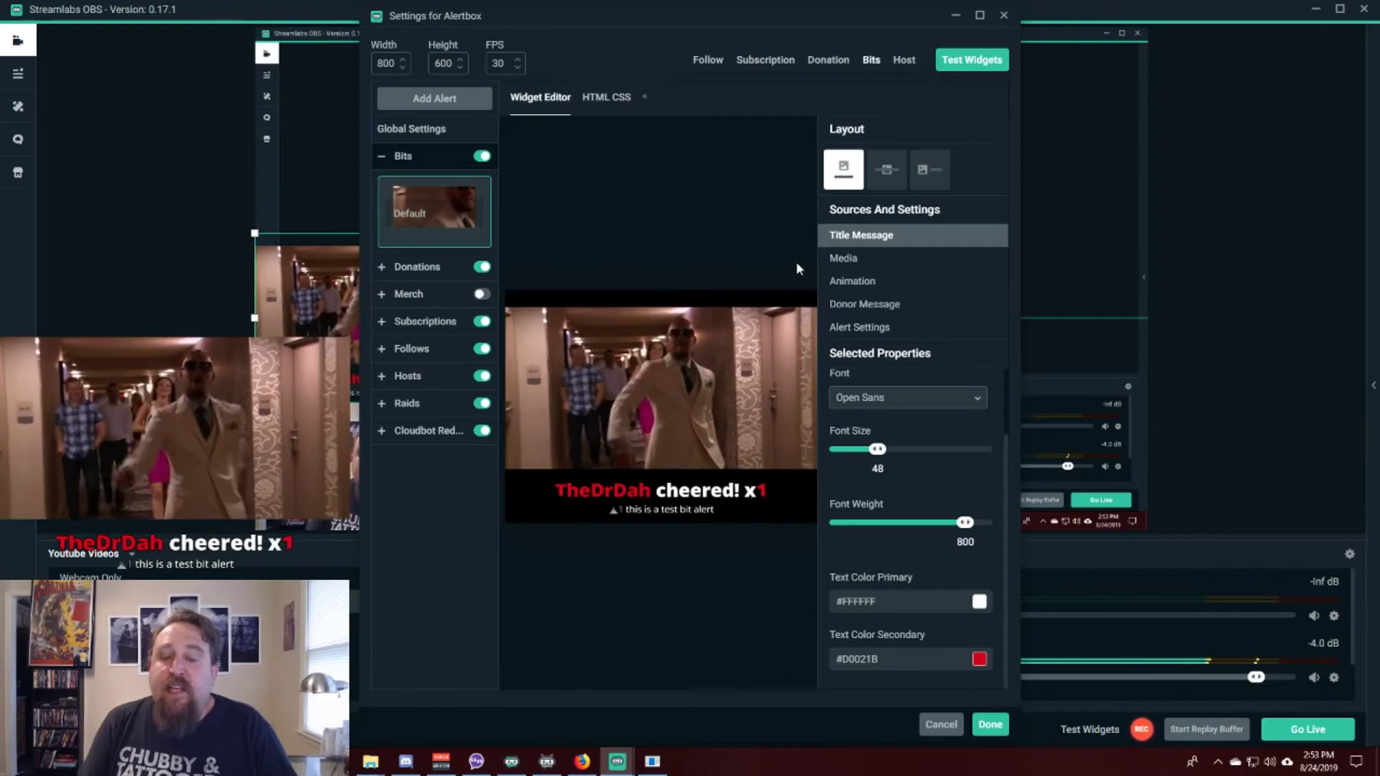
Try a secondary text color of #1E02D0 and a primary text color of #43D41A for the Bits title message, and test the bits alert.
{"action": "left_click", "coordinate": [979, 659]}
{"action": "scroll", "coordinate": [927, 649], "scroll_direction": "down", "scroll_amount": 2}
{"action": "scroll", "coordinate": [926, 651], "scroll_direction": "down", "scroll_amount": 1}
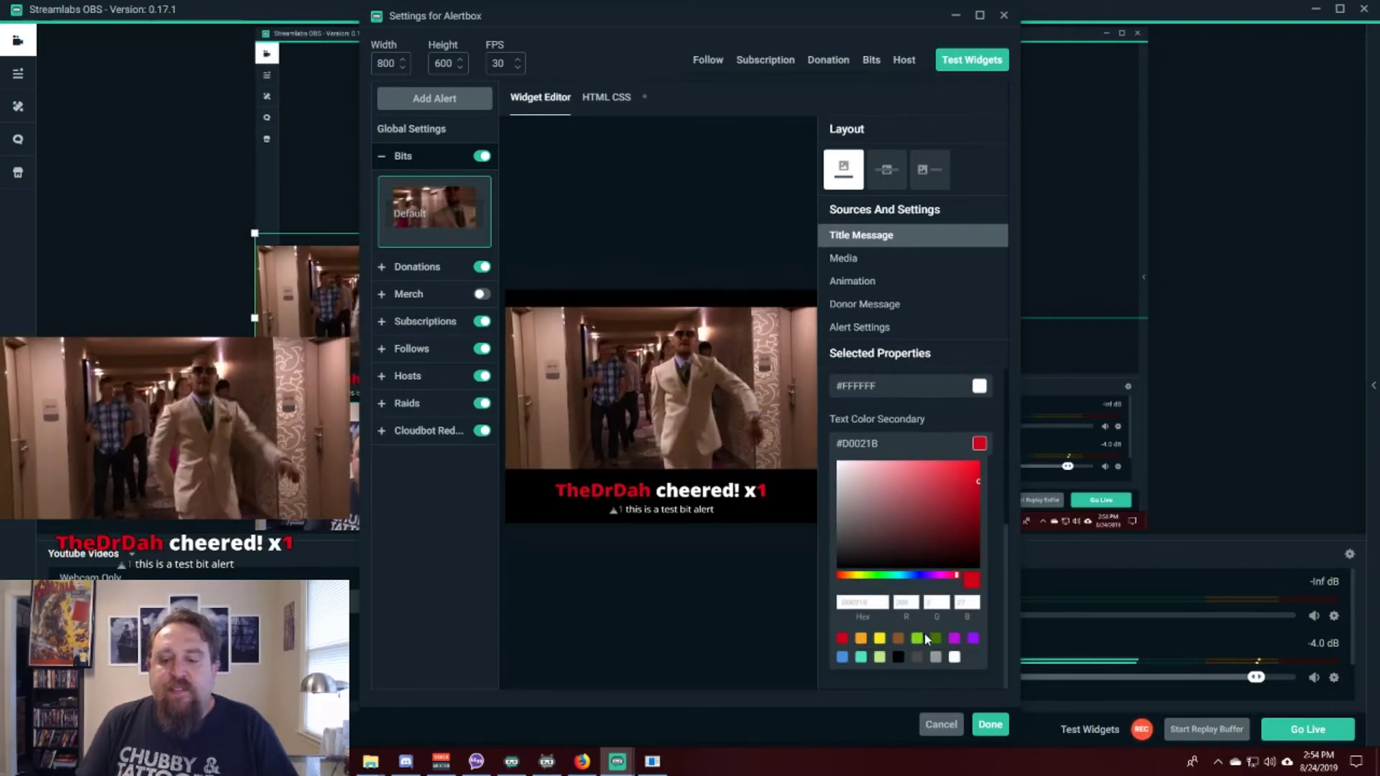
{"action": "left_click", "coordinate": [920, 576]}
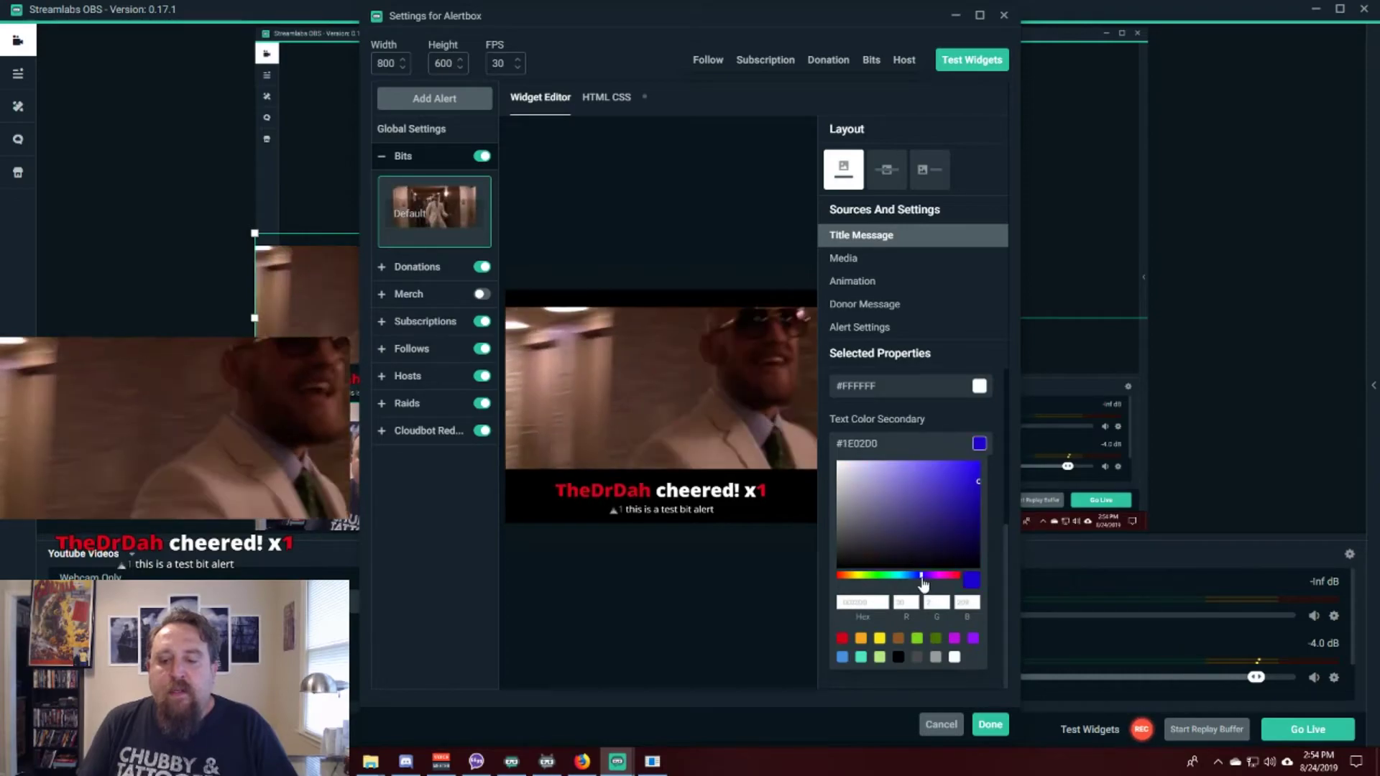
{"action": "left_click", "coordinate": [980, 387]}
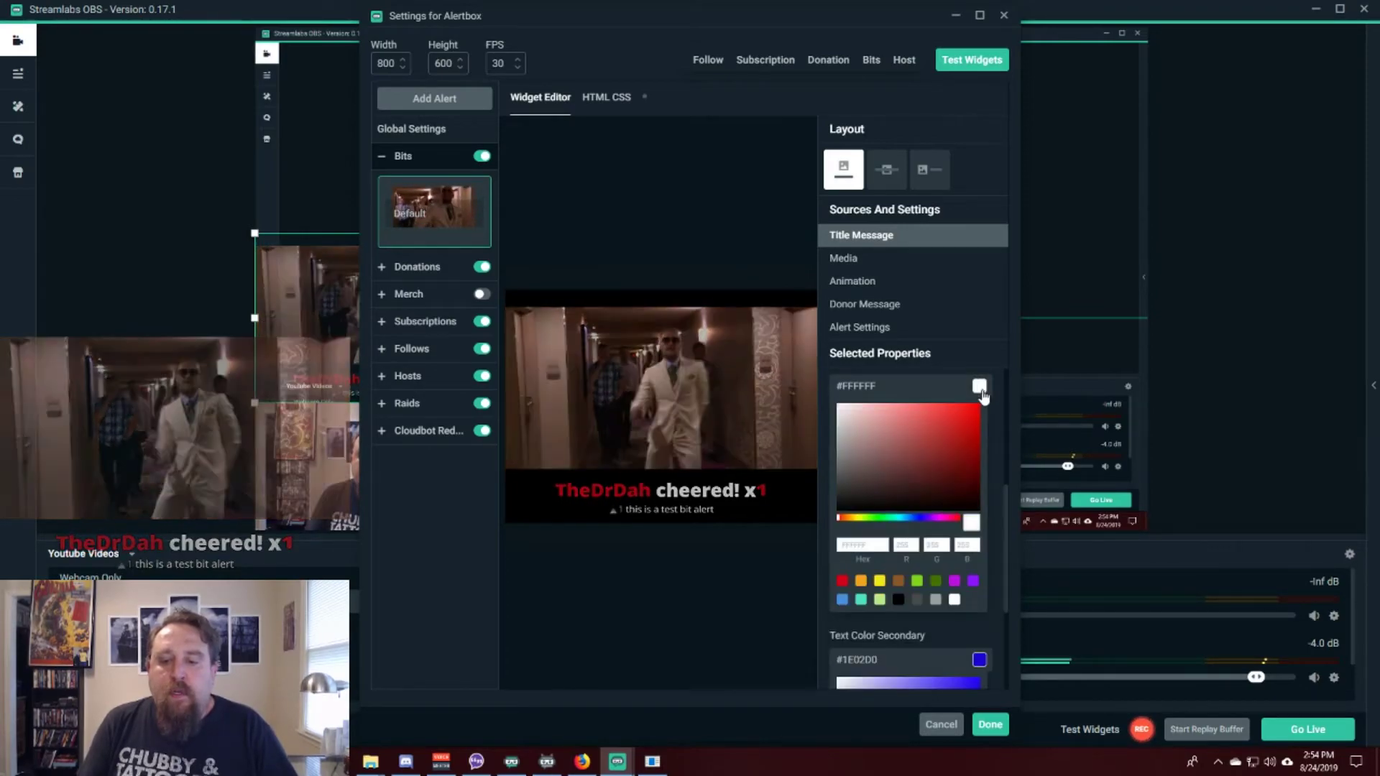
{"action": "left_click", "coordinate": [875, 519]}
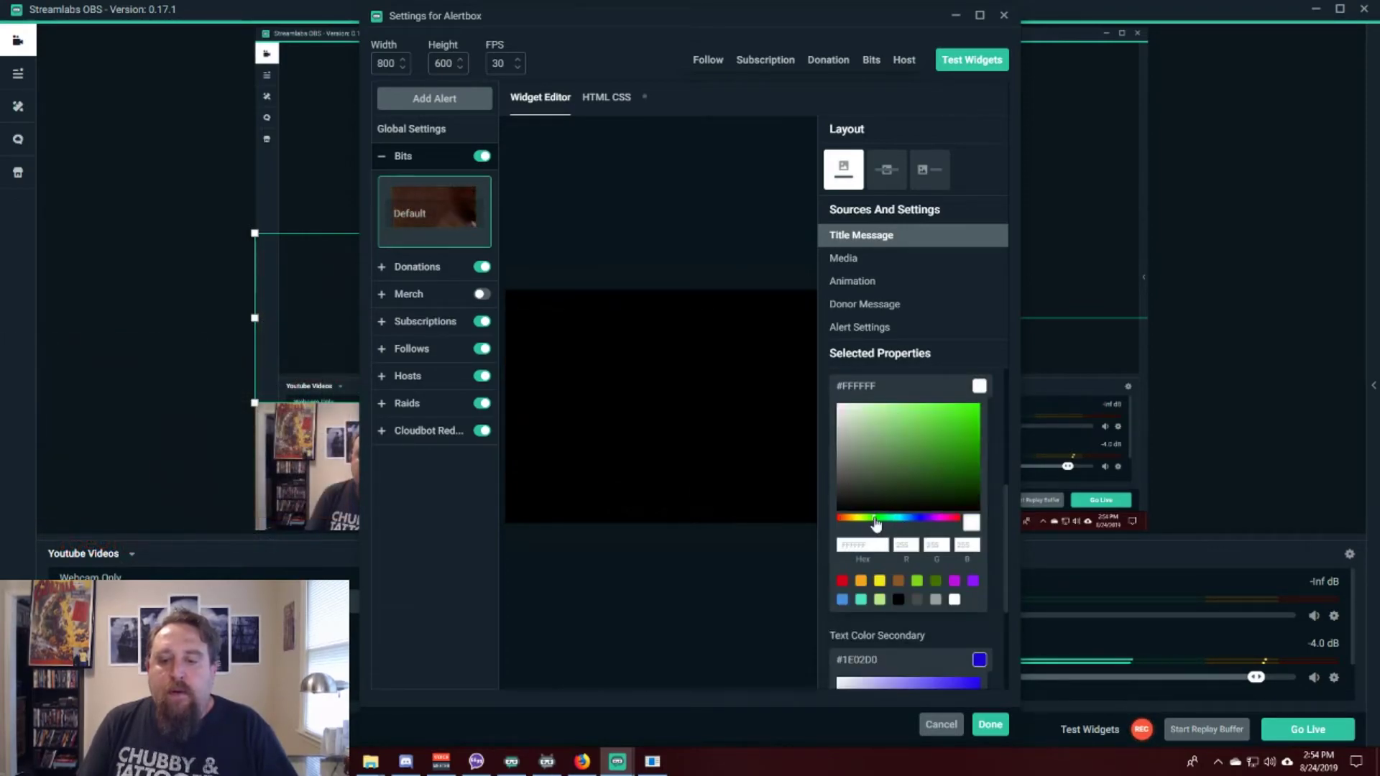
{"action": "left_click", "coordinate": [964, 424]}
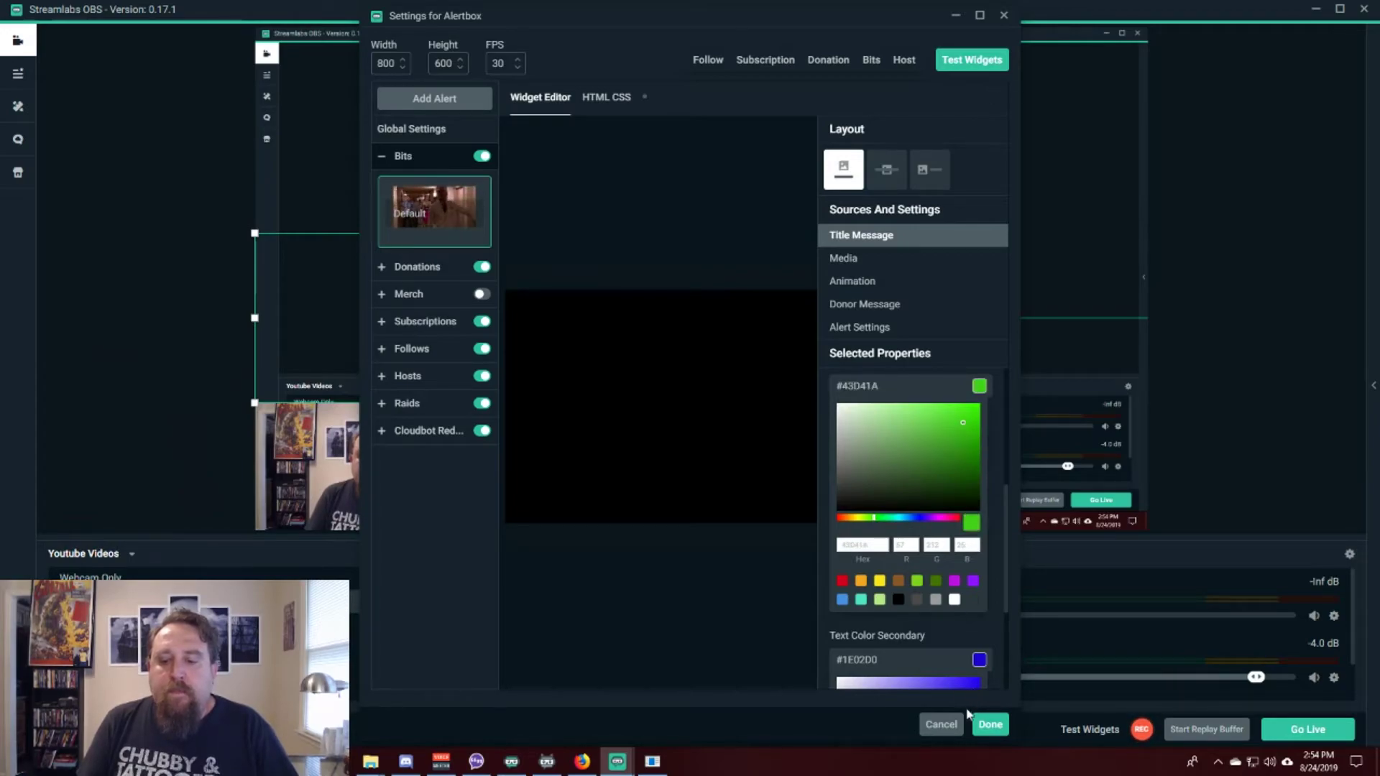
{"action": "left_click", "coordinate": [866, 71]}
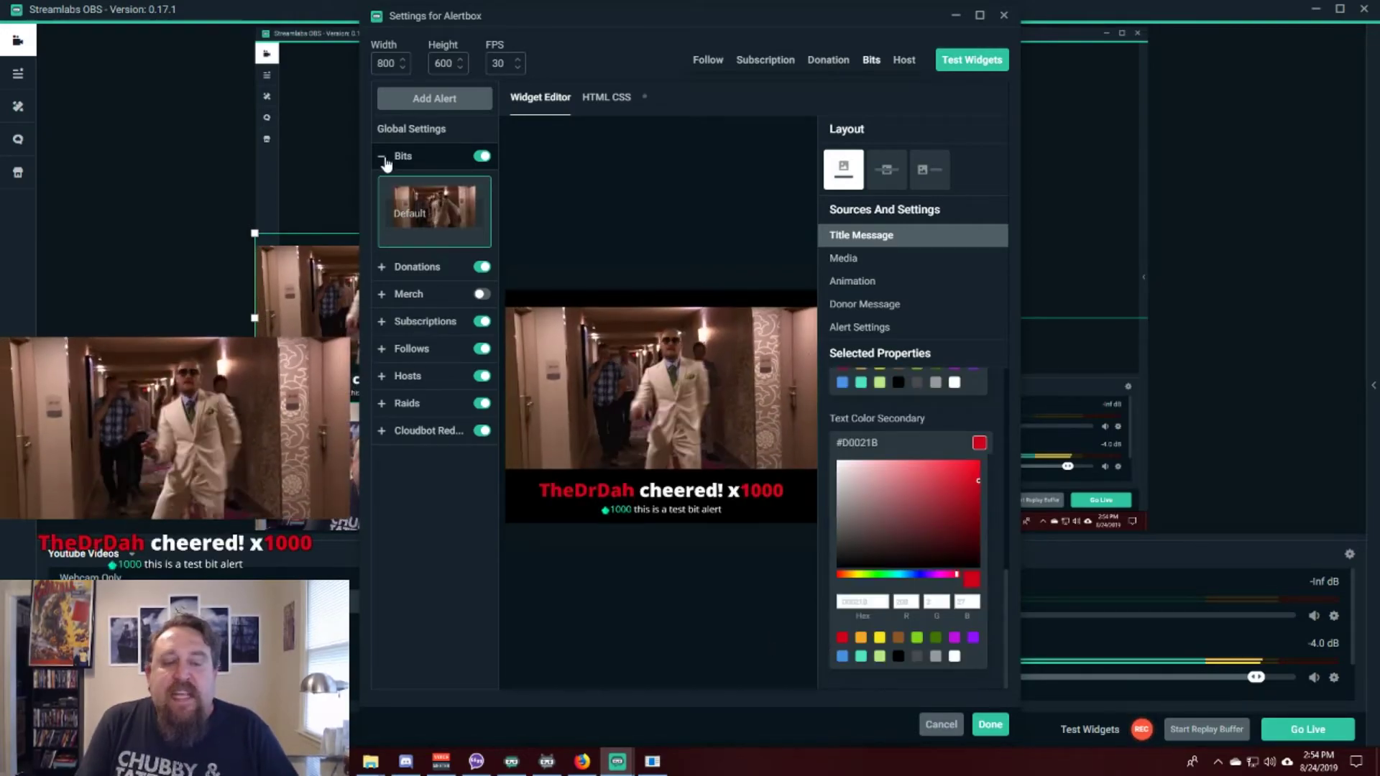
Change the second line of the Donations alert's message template to "You're Awesome!!" and play a test donation alert.
{"action": "left_click", "coordinate": [383, 158]}
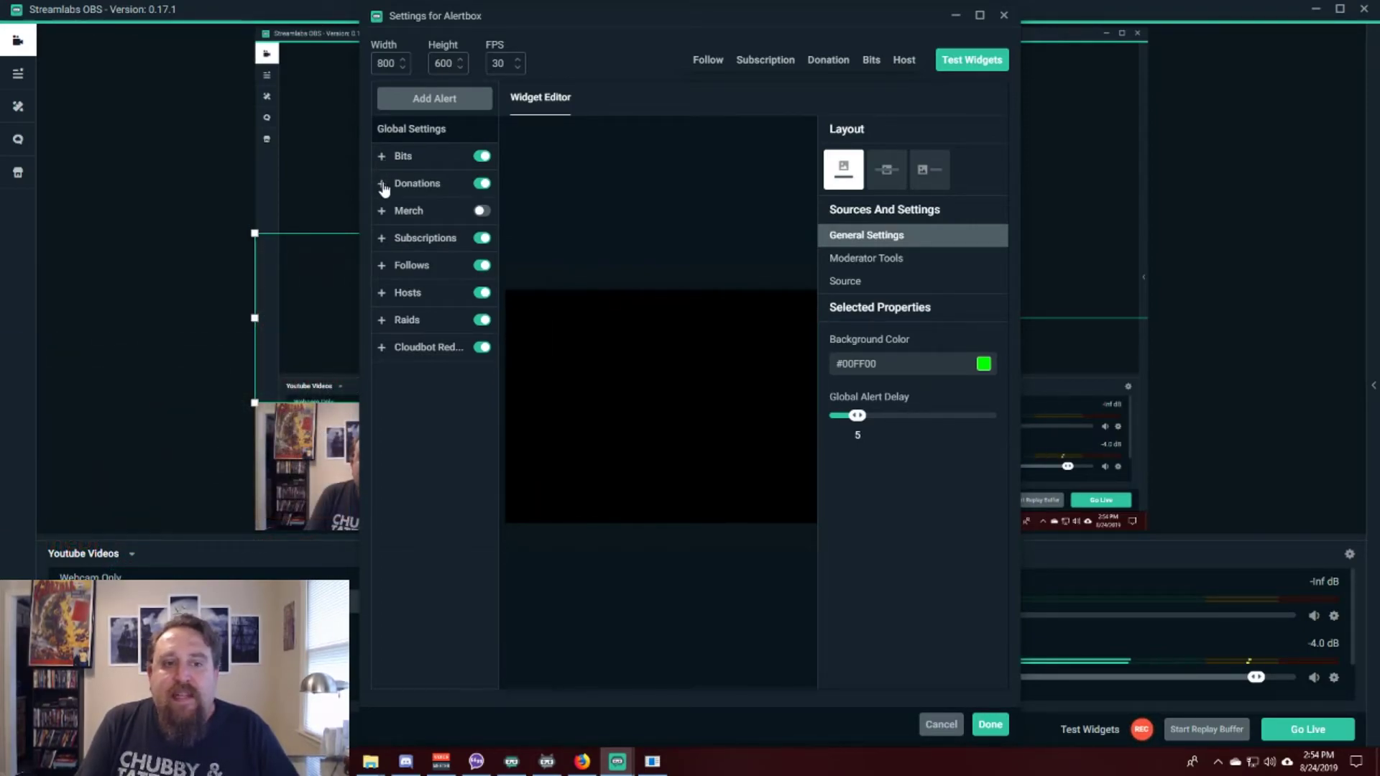
{"action": "left_click", "coordinate": [382, 185]}
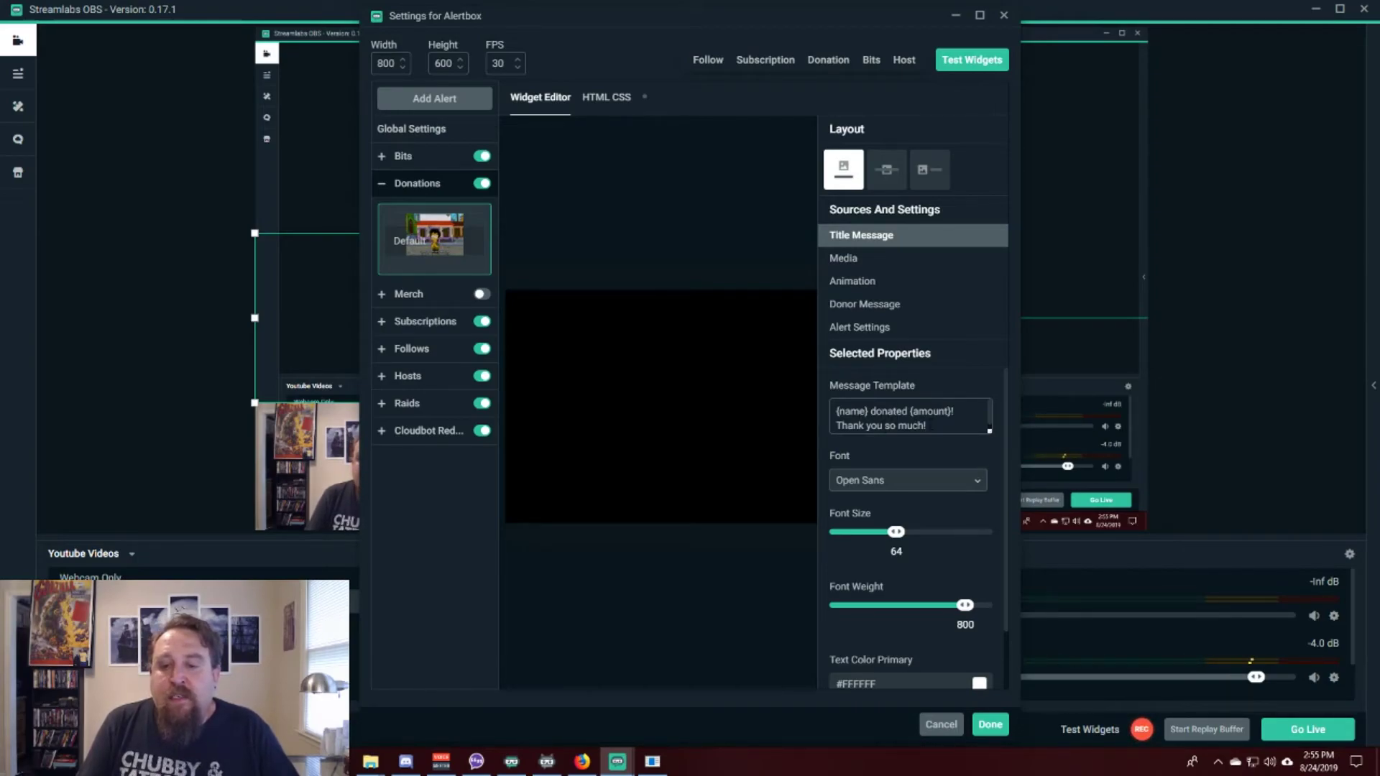
{"action": "left_click_drag", "start_coordinate": [867, 425], "coordinate": [928, 423]}
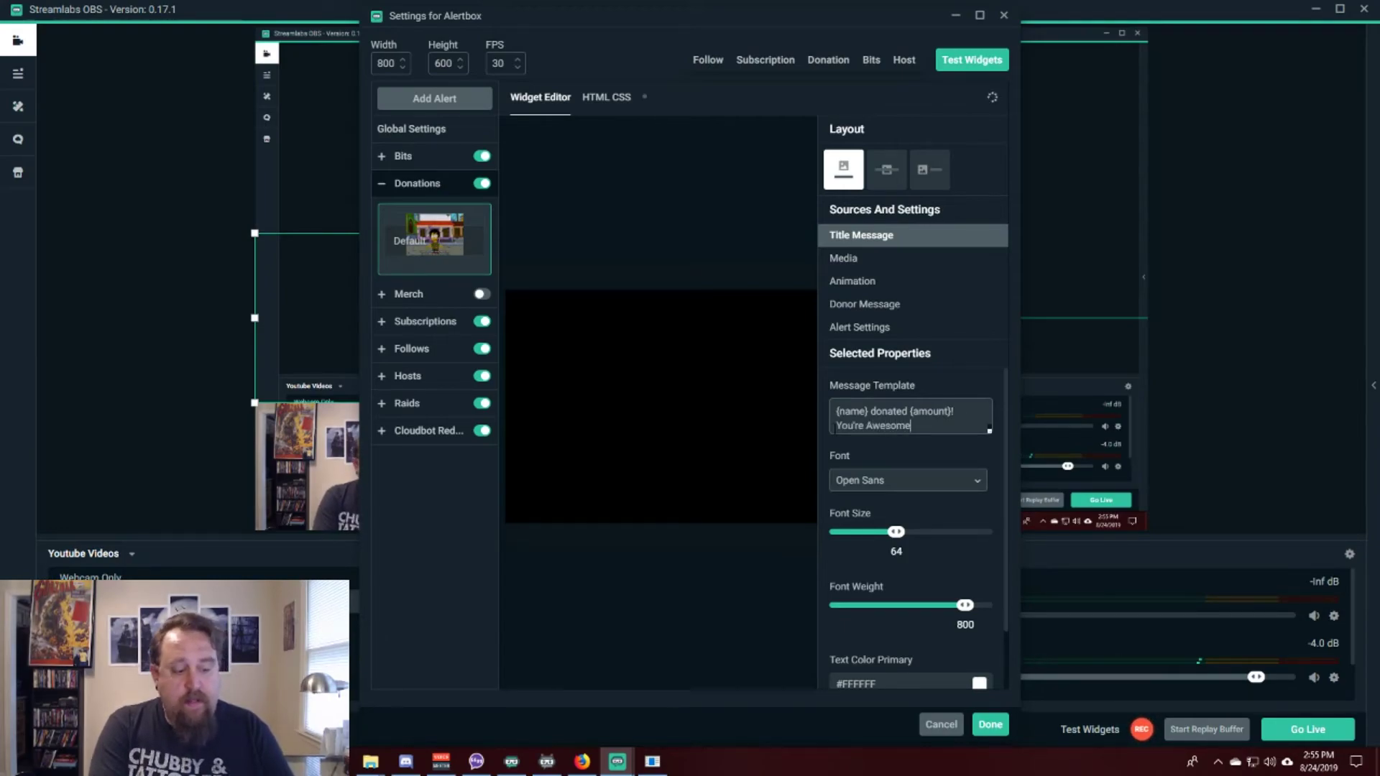
{"action": "left_click", "coordinate": [826, 63]}
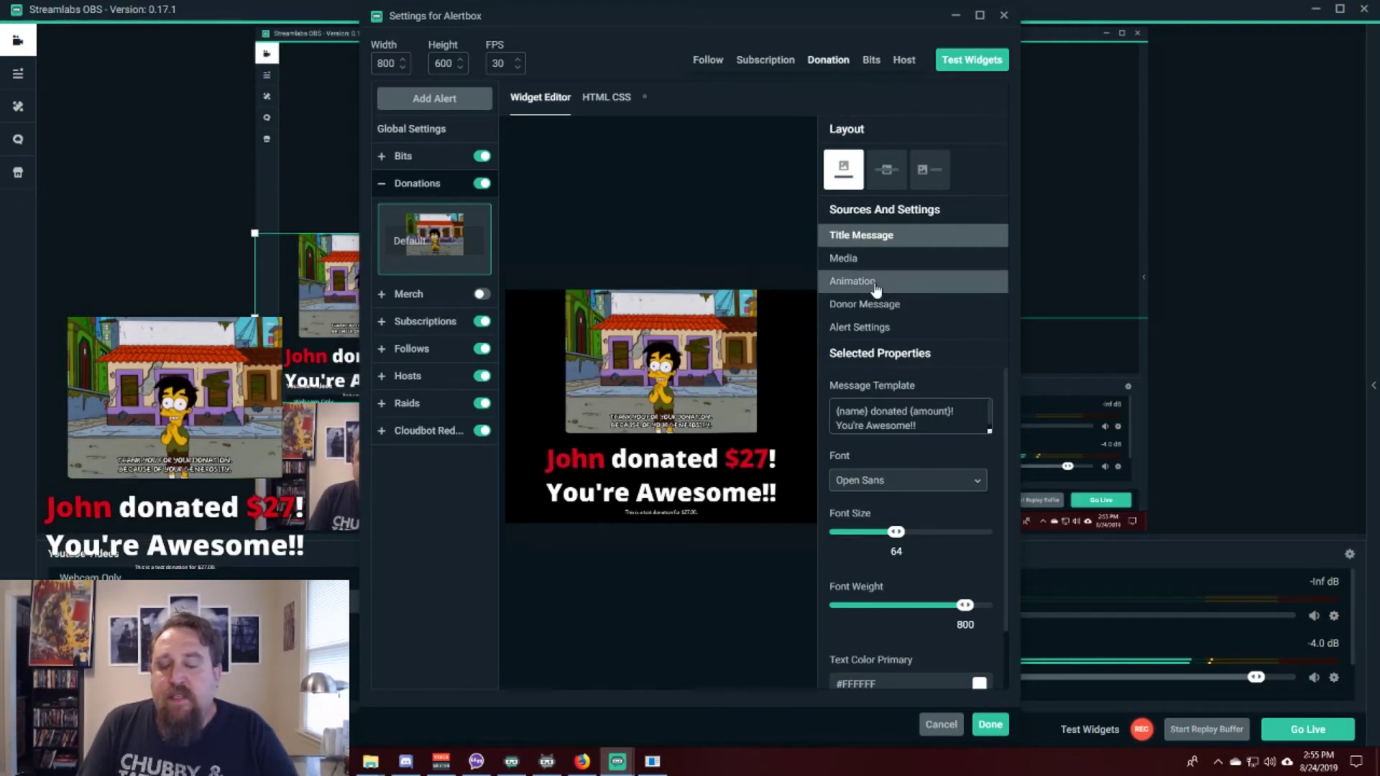
{"action": "left_click", "coordinate": [400, 188]}
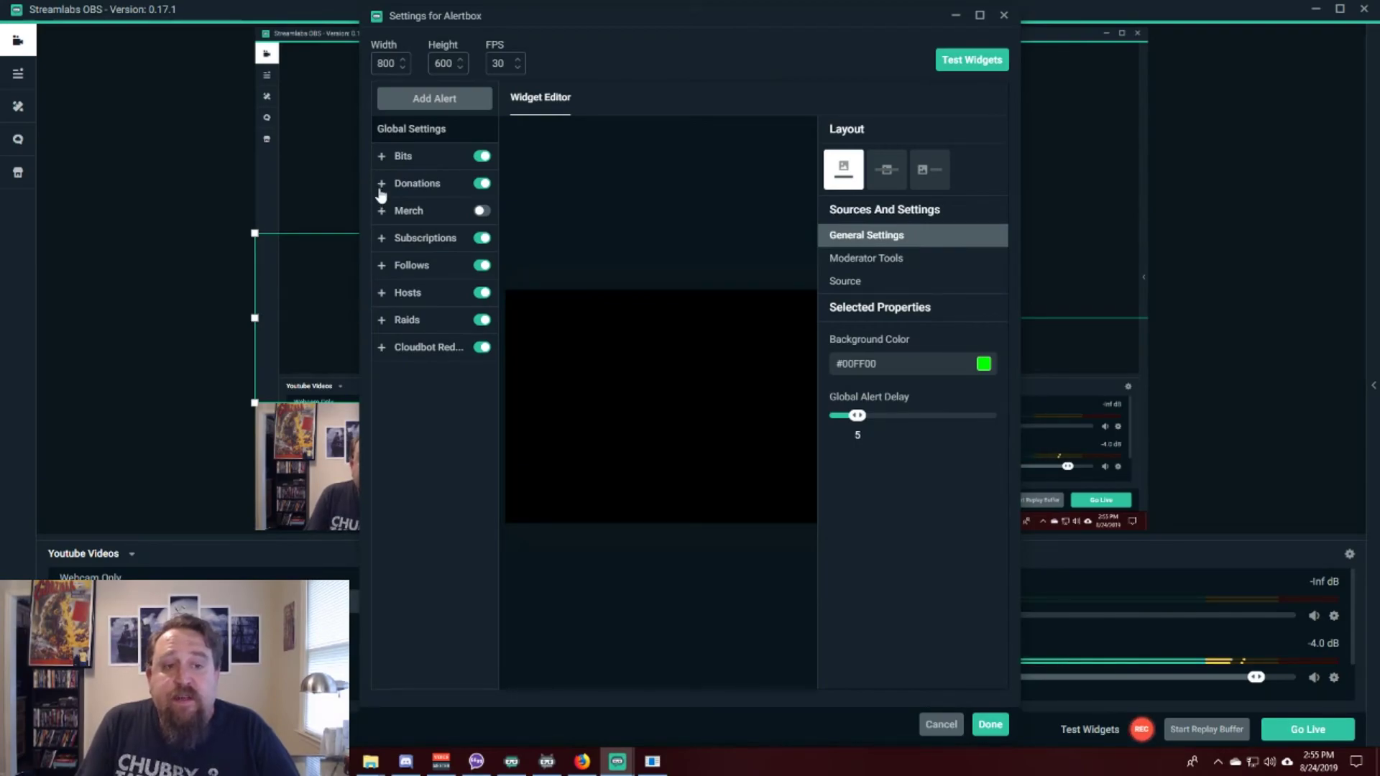
Review the Subscriptions alert's title message settings and play test subscription and follow alerts.
{"action": "left_click", "coordinate": [383, 244]}
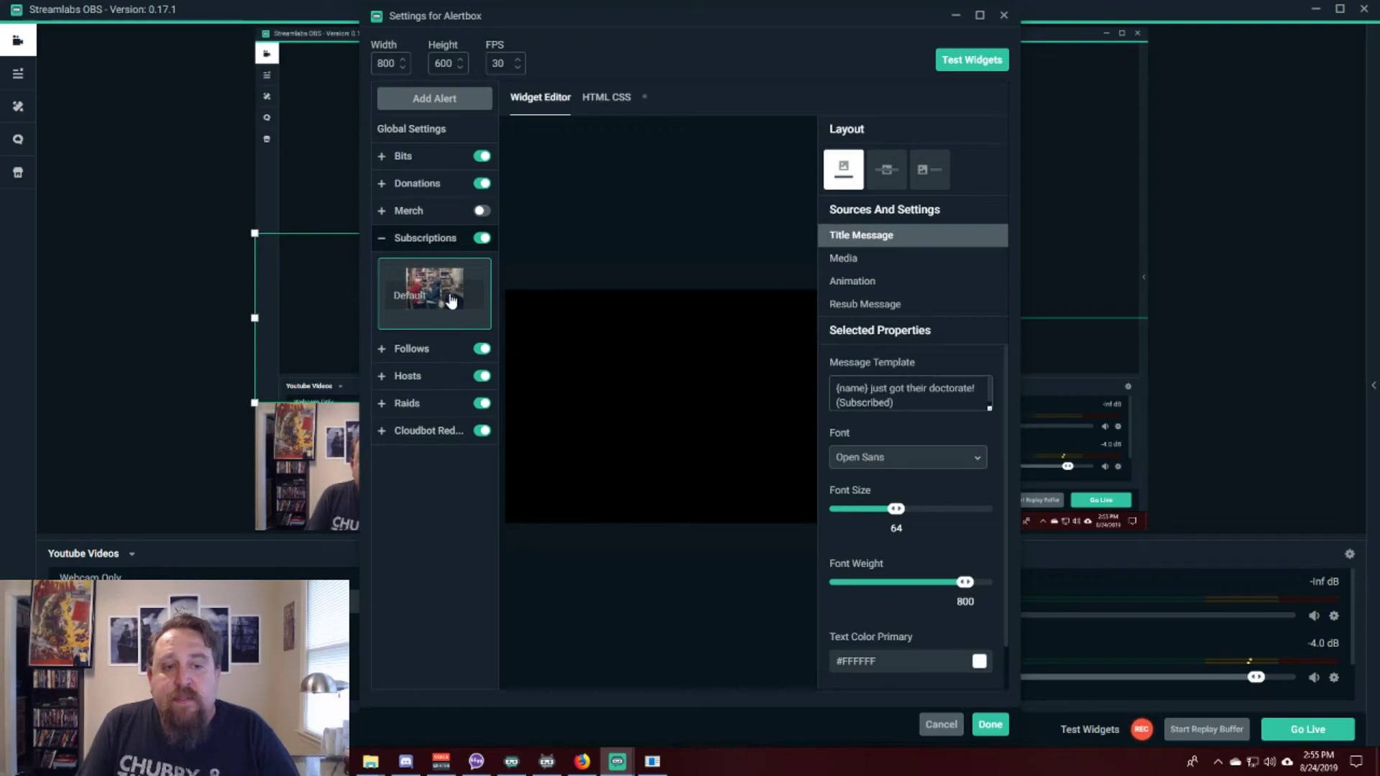
{"action": "left_click", "coordinate": [979, 63]}
{"action": "left_click", "coordinate": [769, 61]}
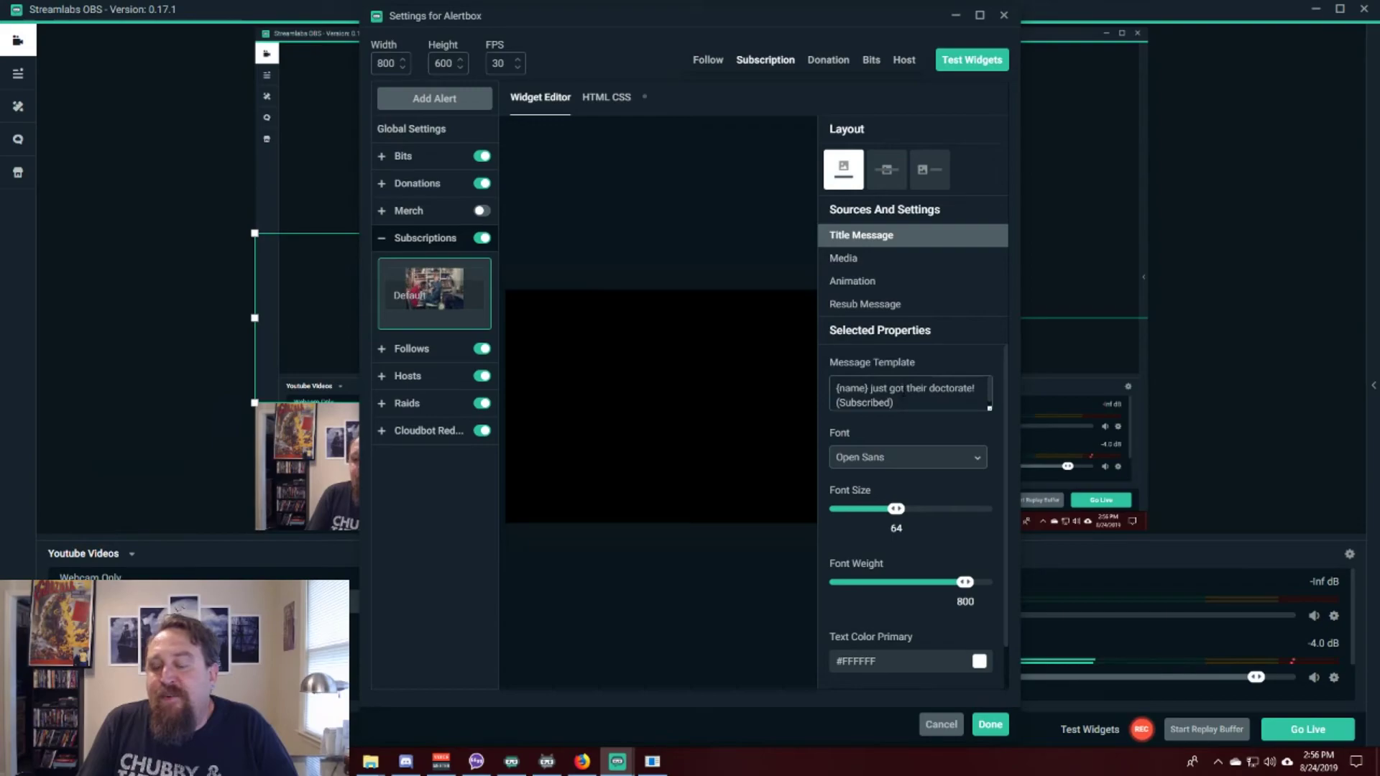
{"action": "left_click", "coordinate": [717, 64]}
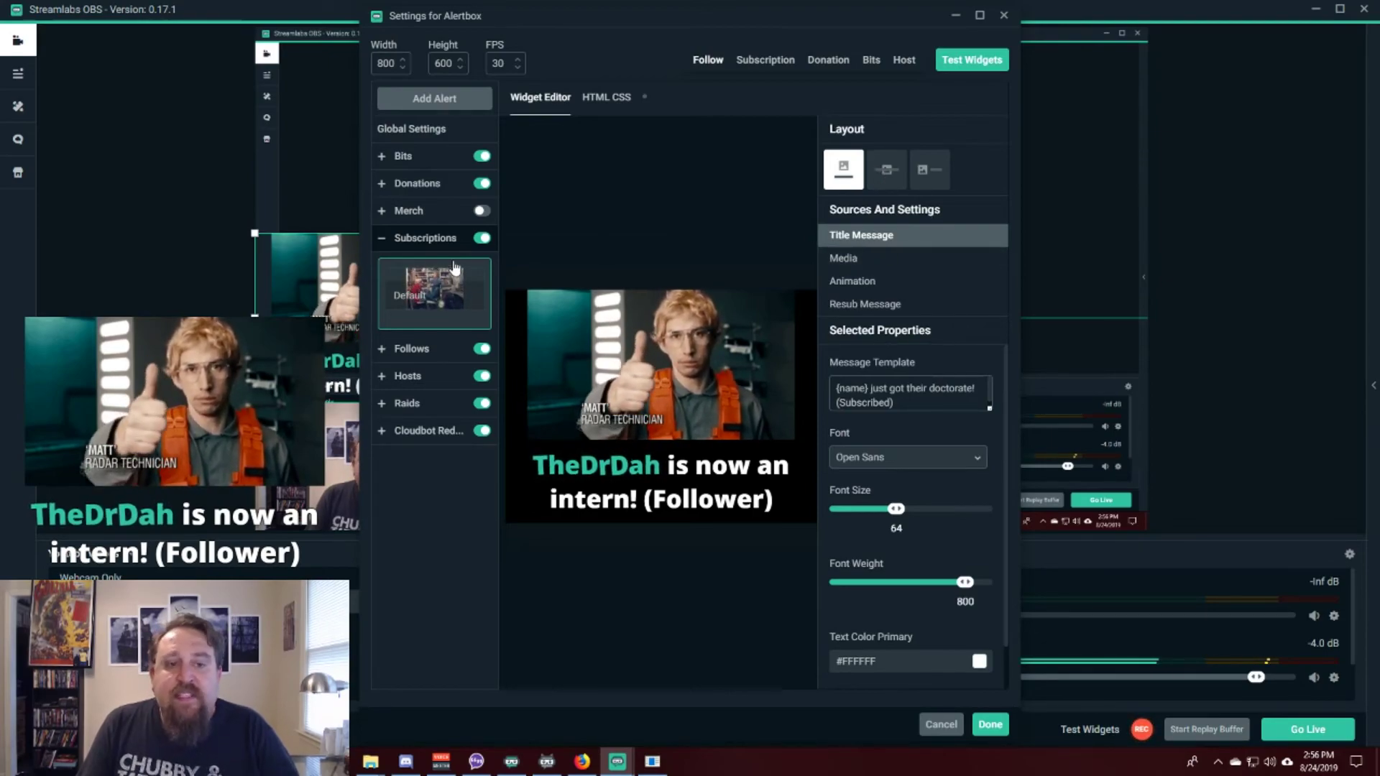
{"action": "left_click", "coordinate": [382, 238]}
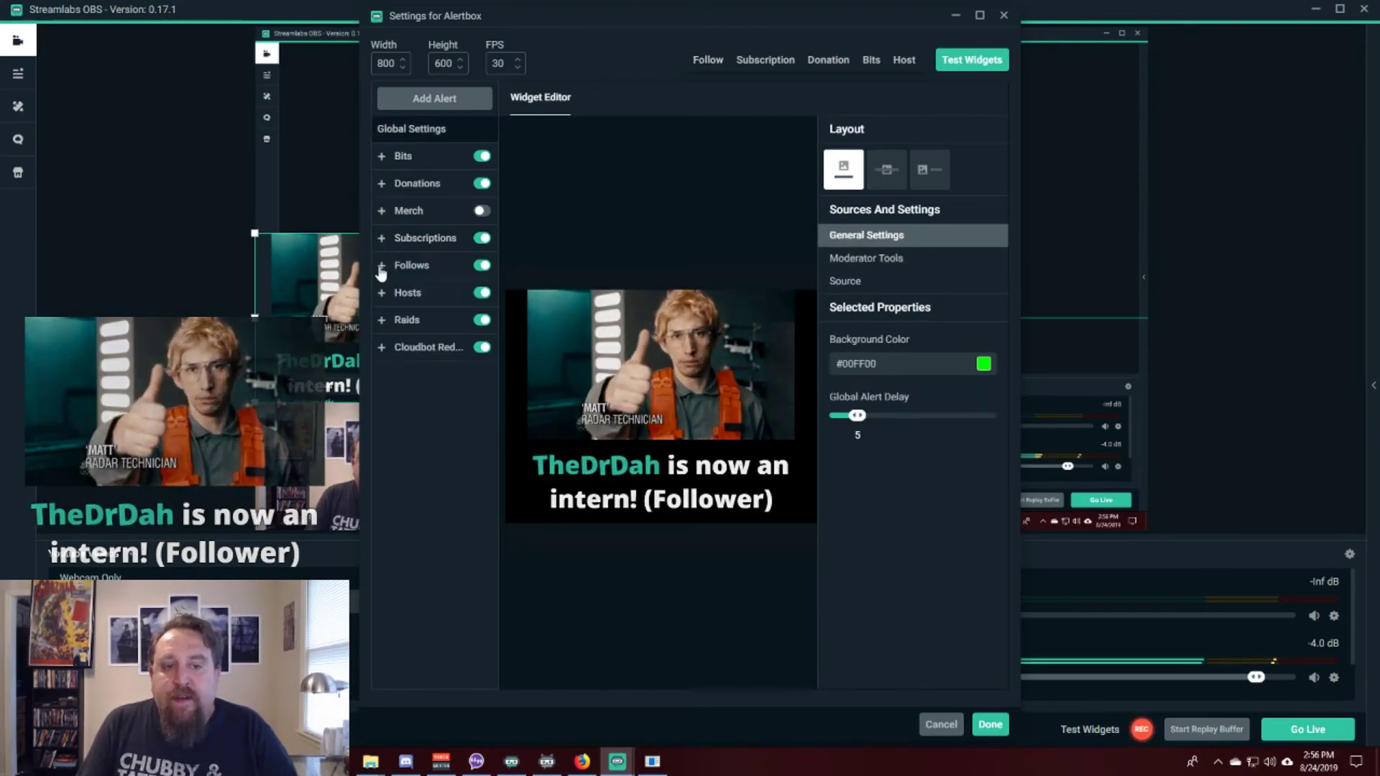